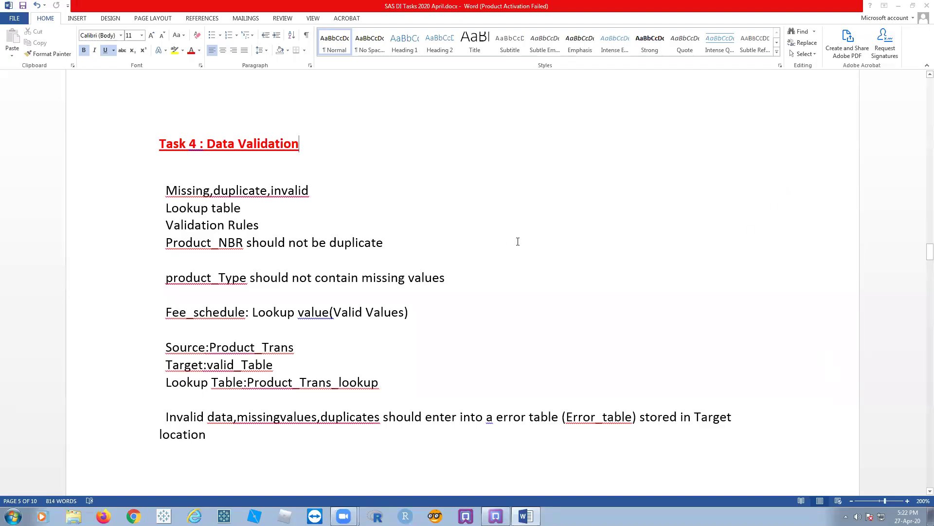
# - Renumber the Data Validation heading so that it reads "Task 5 : Data Validation"
pyautogui.tripleClick(308, 153)
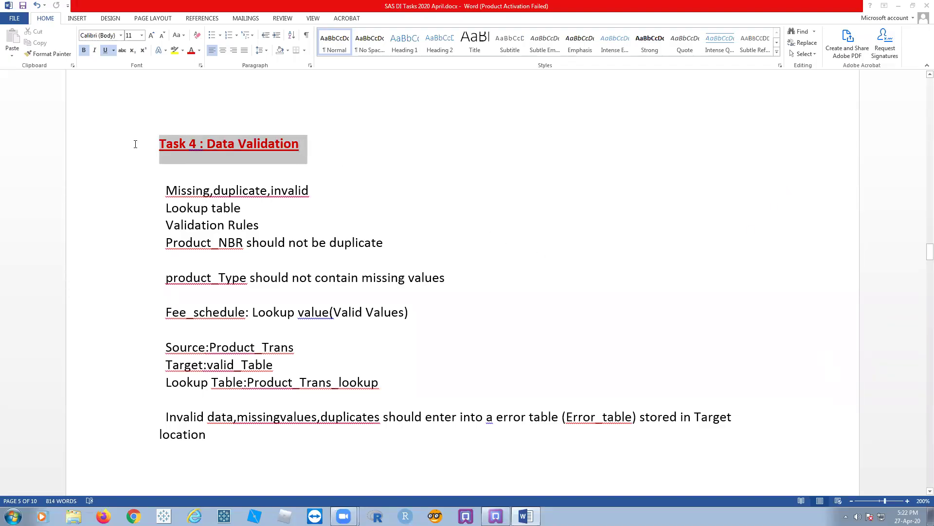
pyautogui.click(417, 163)
pyautogui.scroll(5, 444, 237)
pyautogui.scroll(5, 444, 236)
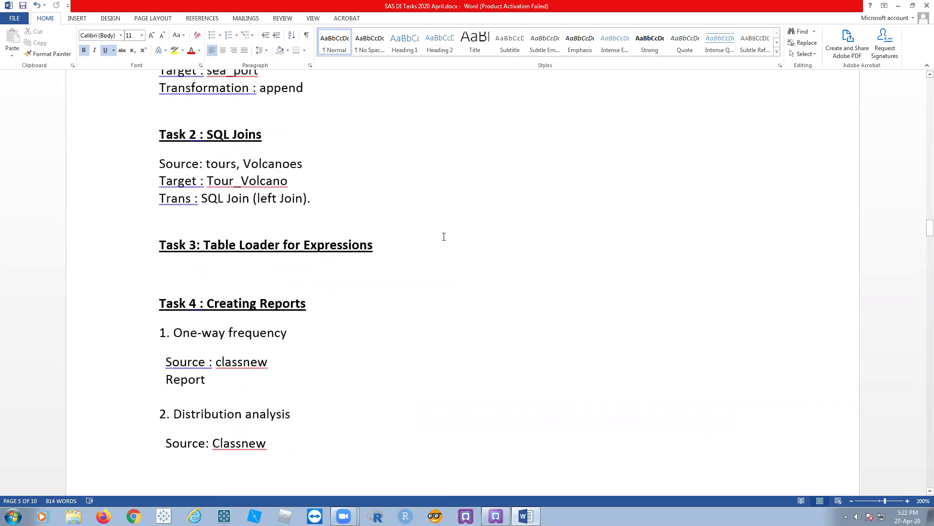
pyautogui.scroll(-9, 266, 272)
pyautogui.moveTo(189, 234); pyautogui.dragTo(193, 234)
pyautogui.write('5')
pyautogui.click(427, 238)
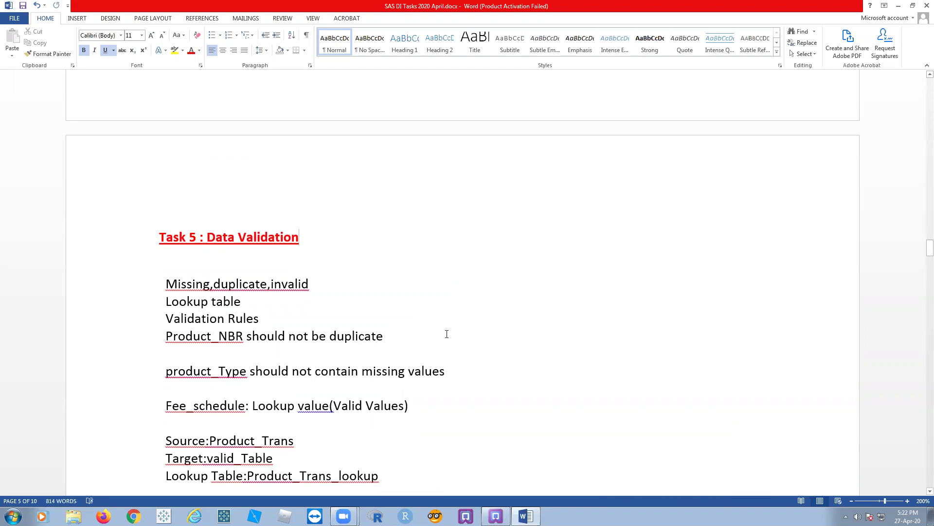
# - Rewrite the first line under the Task 5 heading as "Missing, Duplicate, Invalid" and add a blank line below it
pyautogui.scroll(-3, 458, 302)
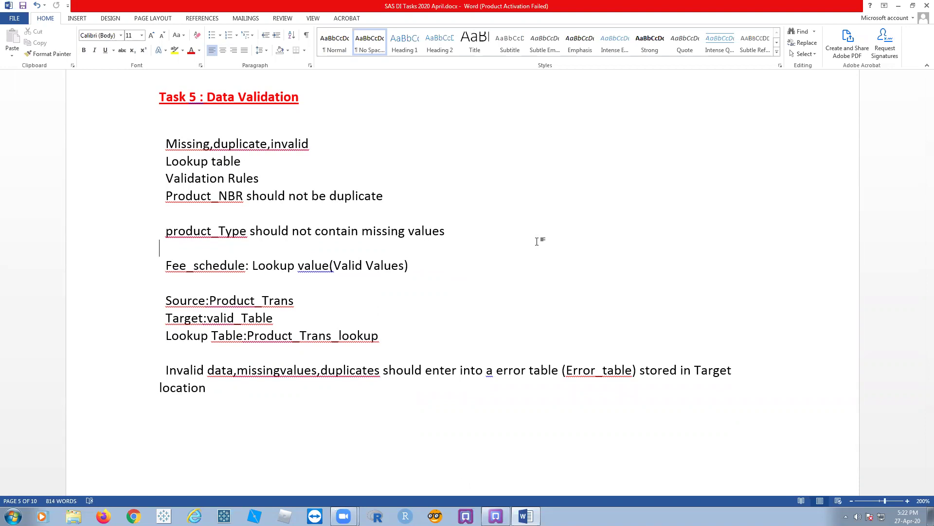
pyautogui.click(324, 142)
pyautogui.press('Return')
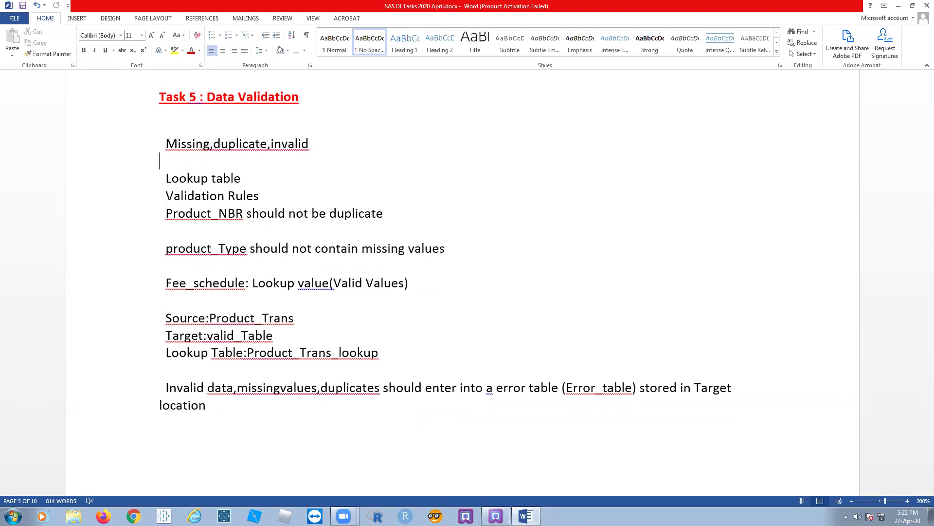
pyautogui.click(272, 143)
pyautogui.click(214, 143)
pyautogui.hotkey('shift', 'Right')
pyautogui.write('D')
pyautogui.click(278, 143)
pyautogui.hotkey('shift', 'Right')
pyautogui.write('I')
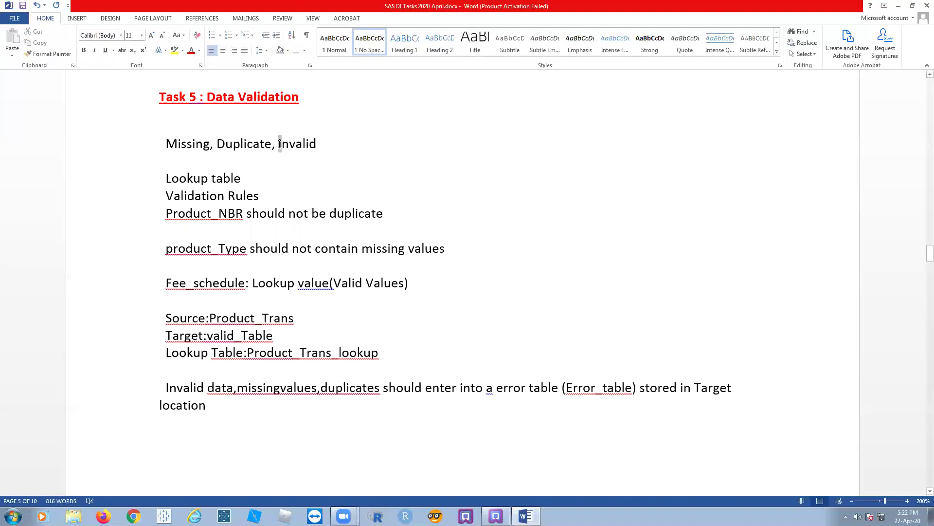
# - Indent the closing word "location" to match its paragraph and insert a space before "(Valid Values)" in the Fee_schedule rule
pyautogui.click(362, 157)
pyautogui.click(350, 142)
pyautogui.click(364, 154)
pyautogui.click(155, 405)
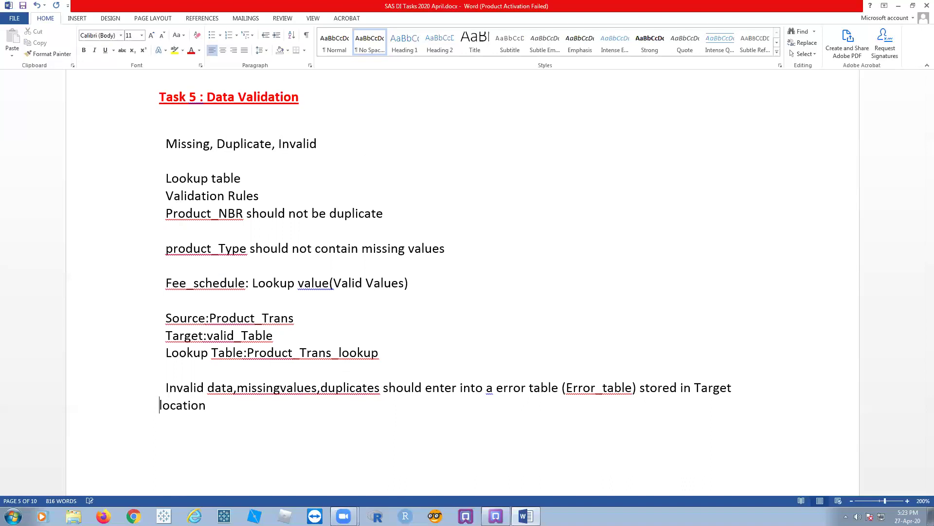
pyautogui.click(441, 290)
pyautogui.click(331, 282)
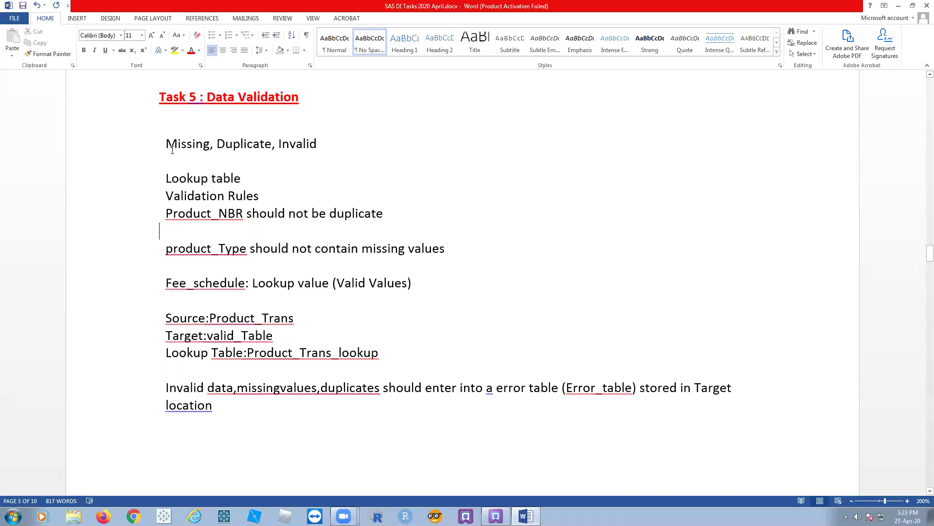
pyautogui.moveTo(166, 143); pyautogui.dragTo(360, 143)
pyautogui.click(407, 177)
pyautogui.click(232, 144)
pyautogui.click(275, 143)
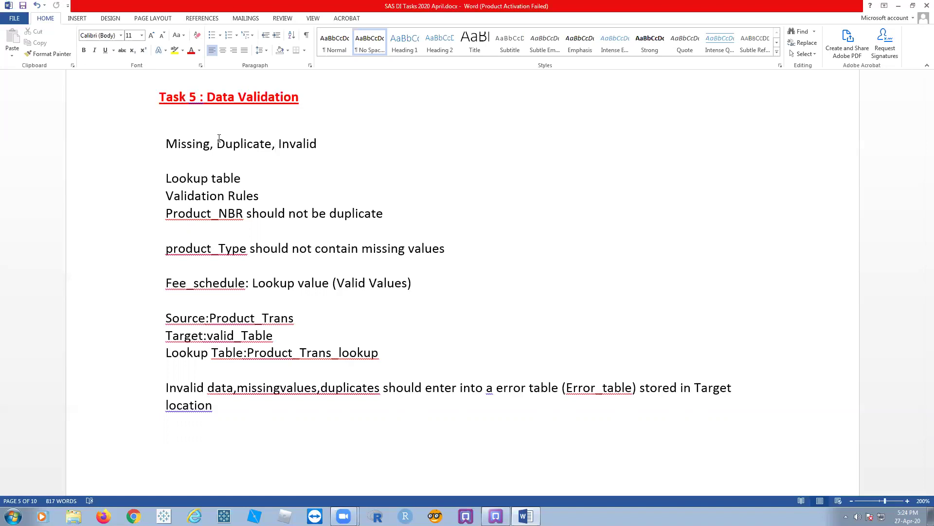
pyautogui.click(323, 142)
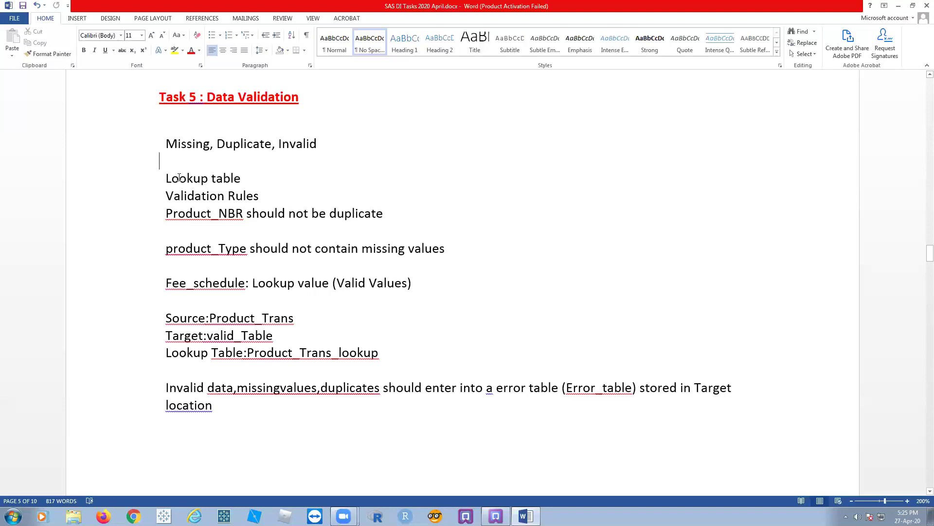
# - Insert a blank line between "Validation Rules" and the Product_NBR rule
pyautogui.moveTo(165, 195); pyautogui.dragTo(257, 196)
pyautogui.click(262, 196)
pyautogui.press('Return')
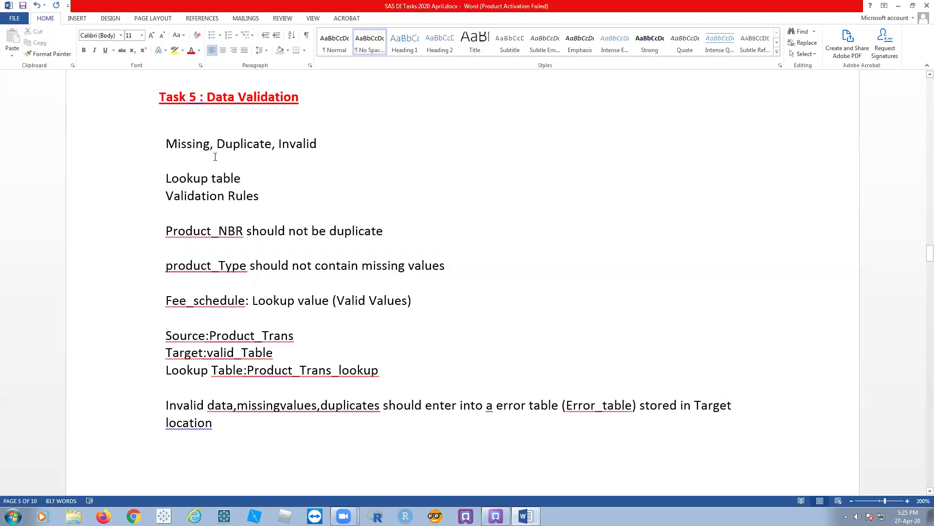
pyautogui.click(269, 197)
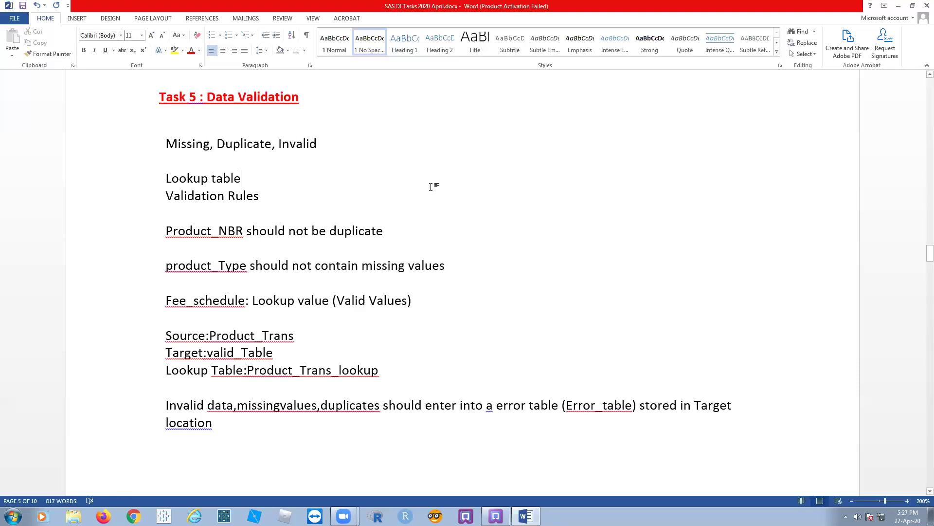
# - Insert a space after the colon in the Source and Target lines, giving "Source: Product_Trans" and "Target: valid_Table"
pyautogui.scroll(-1, 370, 224)
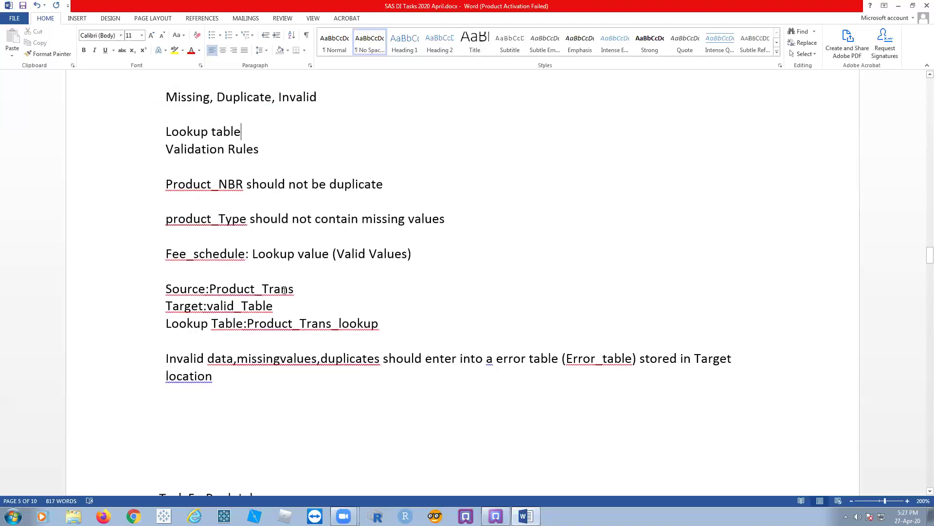
pyautogui.moveTo(308, 289); pyautogui.dragTo(200, 292)
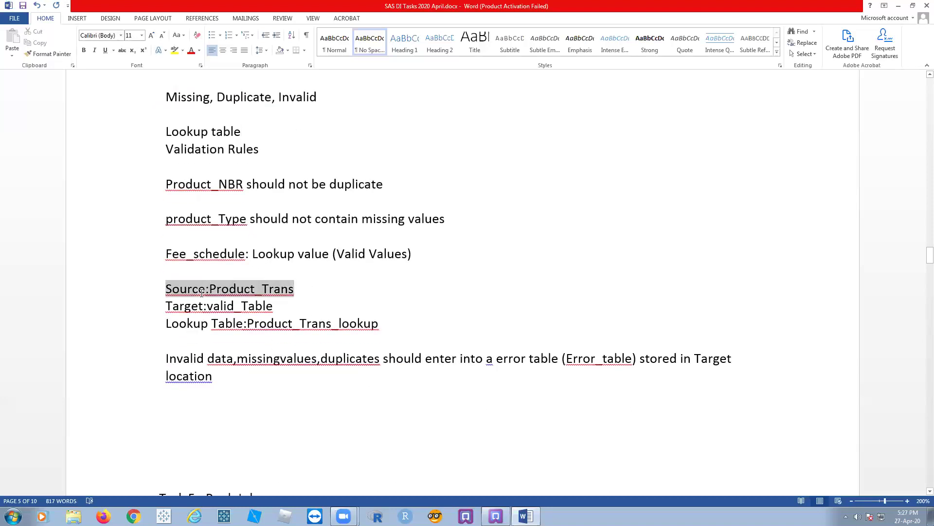
pyautogui.click(394, 291)
pyautogui.click(210, 289)
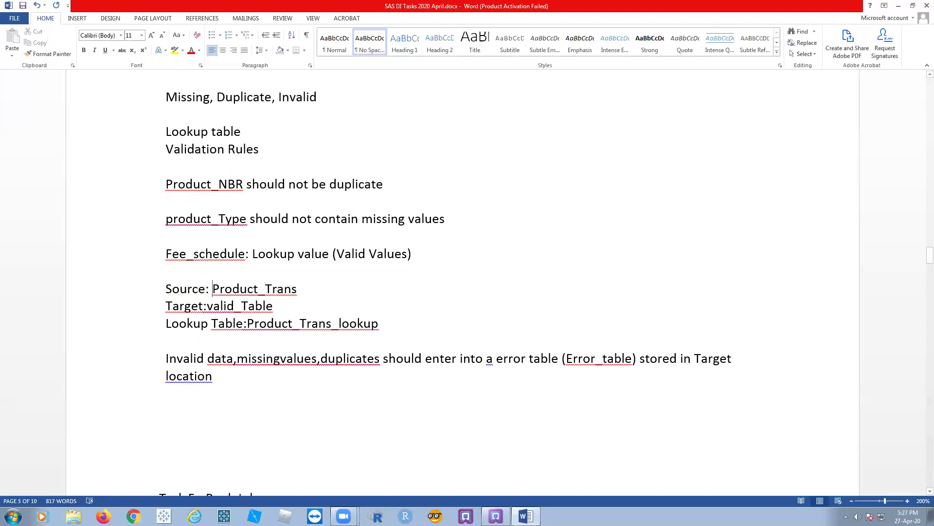
pyautogui.click(207, 306)
pyautogui.click(351, 306)
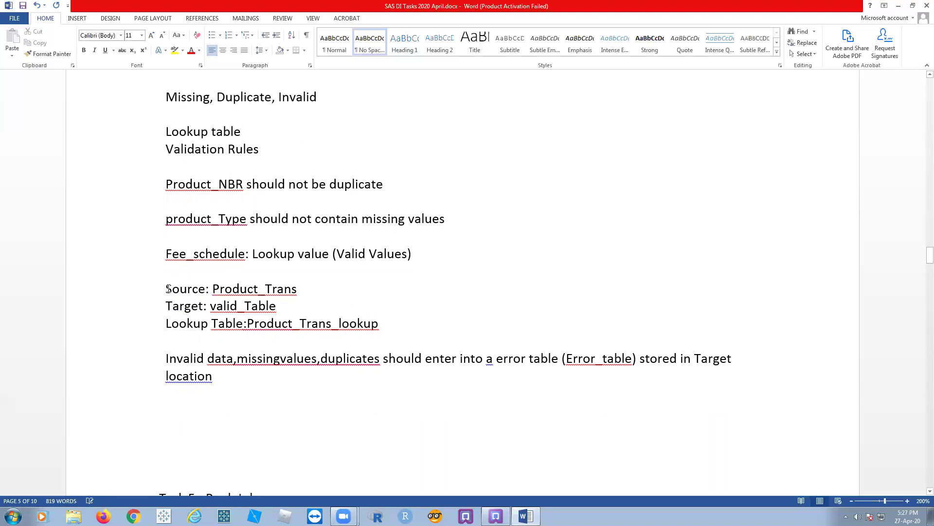
pyautogui.moveTo(165, 288); pyautogui.dragTo(272, 306)
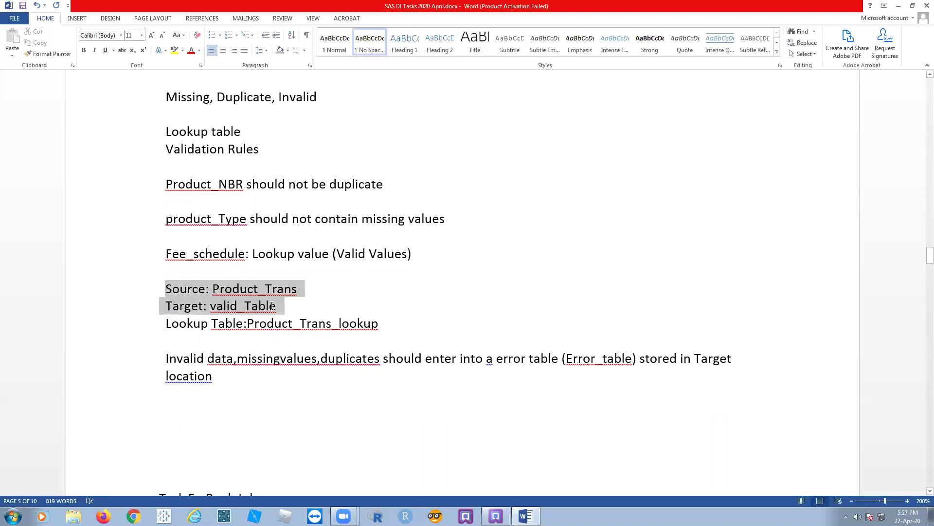
pyautogui.click(317, 307)
pyautogui.click(216, 290)
pyautogui.doubleClick(230, 290)
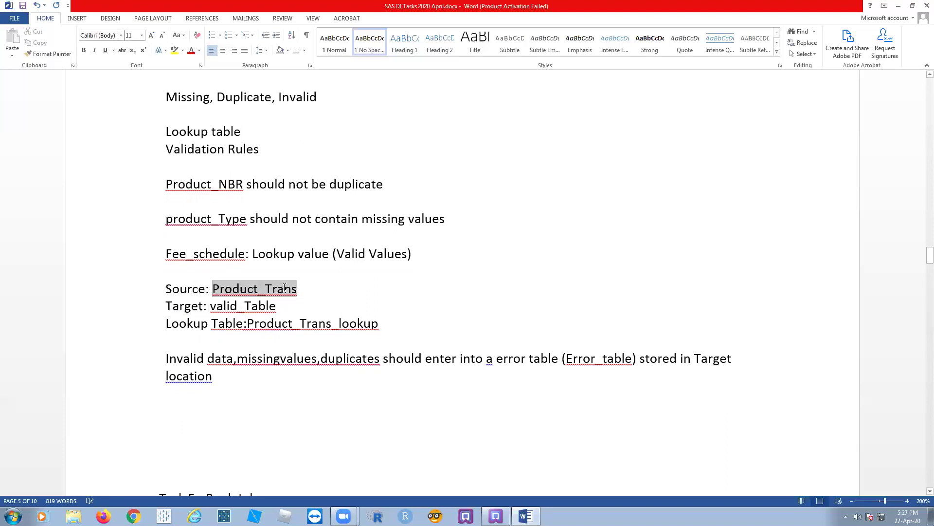
pyautogui.click(355, 294)
pyautogui.scroll(3, 336, 282)
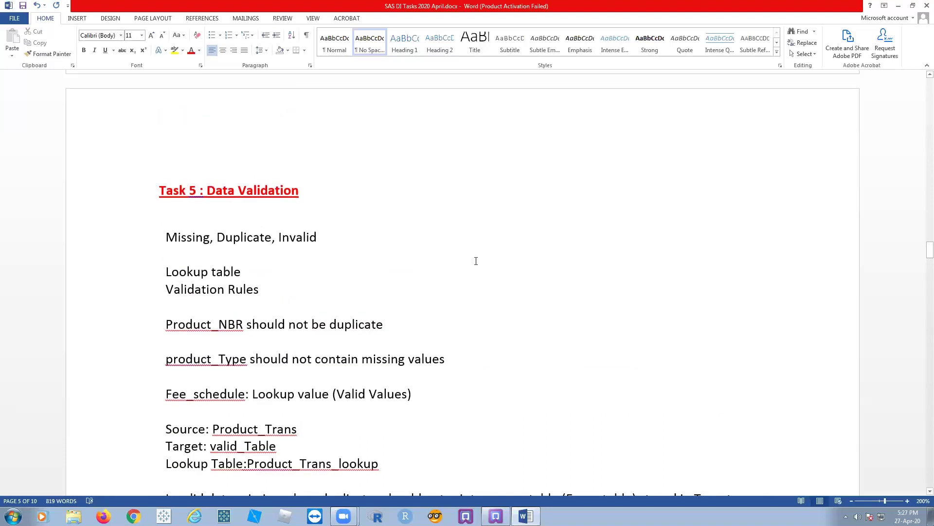
pyautogui.scroll(-3, 476, 260)
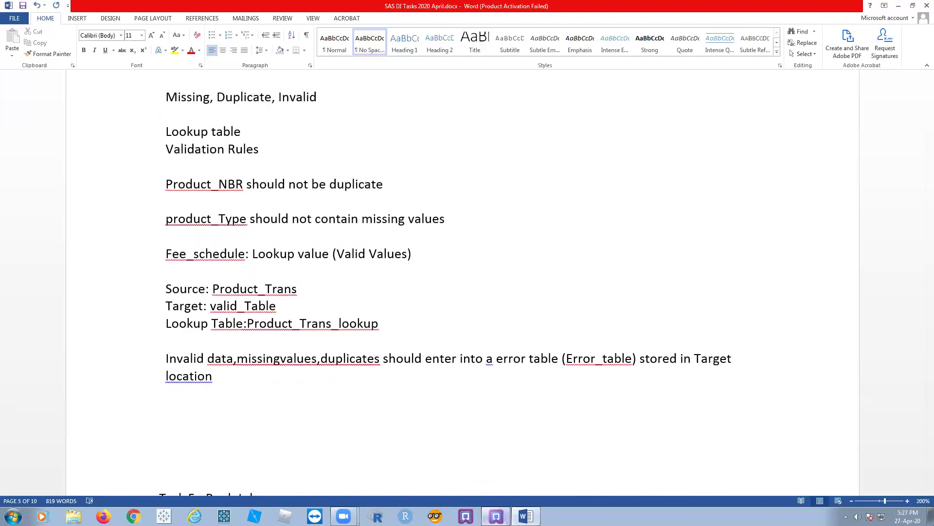
# - Switch to SAS Data Integration Studio in the VMware virtual machine and maximize both the virtual machine and the application
pyautogui.click(495, 515)
pyautogui.click(482, 281)
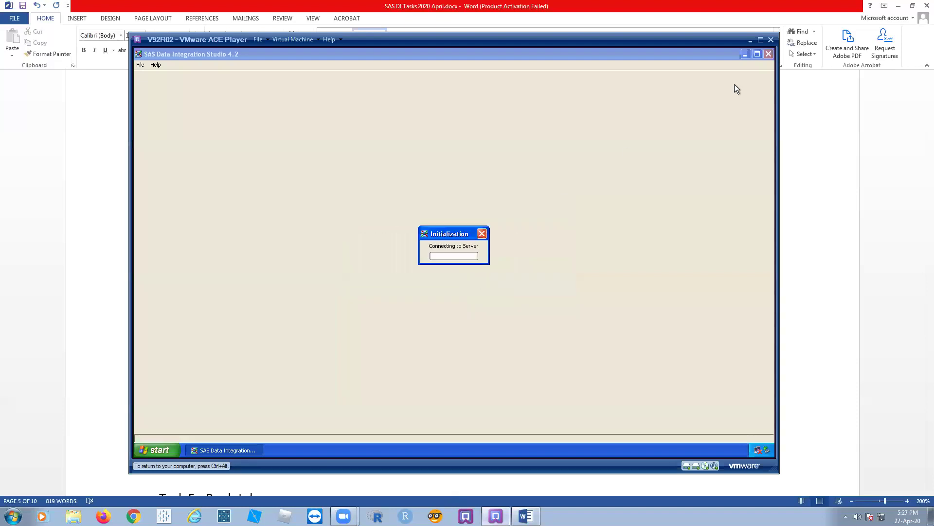
pyautogui.click(760, 39)
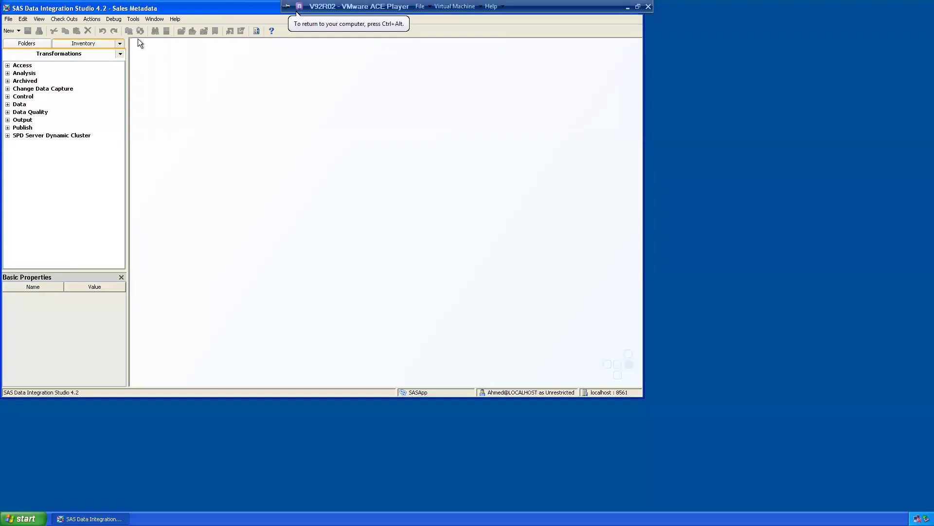
pyautogui.doubleClick(159, 7)
# - Show the folder tree and expand My Folder, Sales Project and Source Tables to list the registered source tables
pyautogui.click(29, 42)
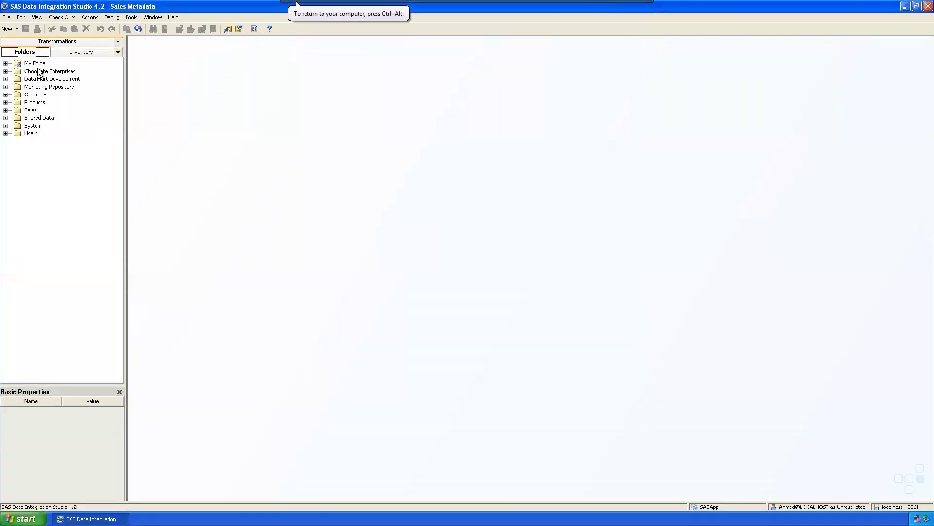
pyautogui.click(6, 63)
pyautogui.click(15, 71)
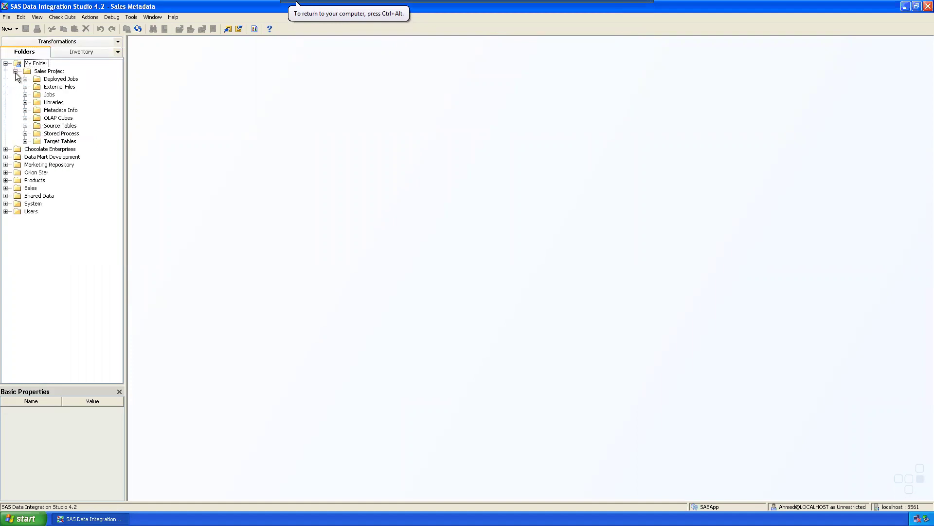
pyautogui.click(25, 134)
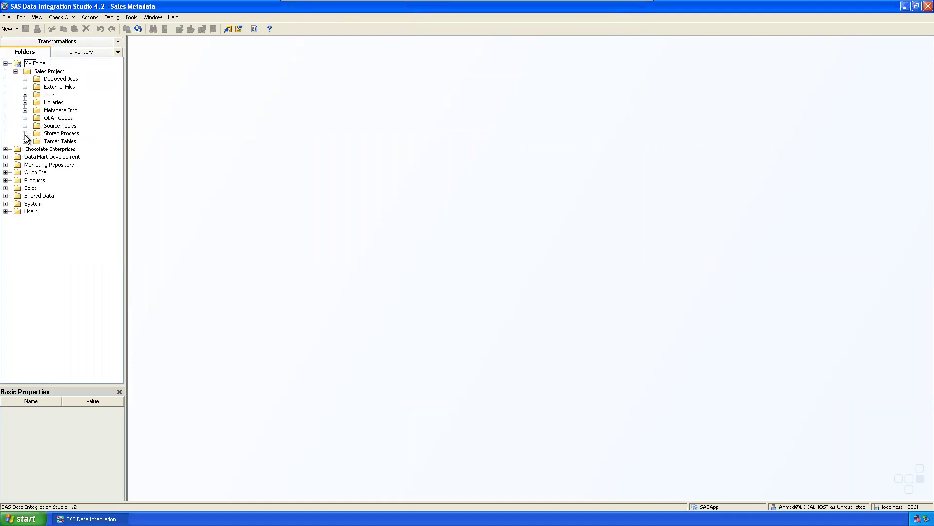
pyautogui.click(26, 126)
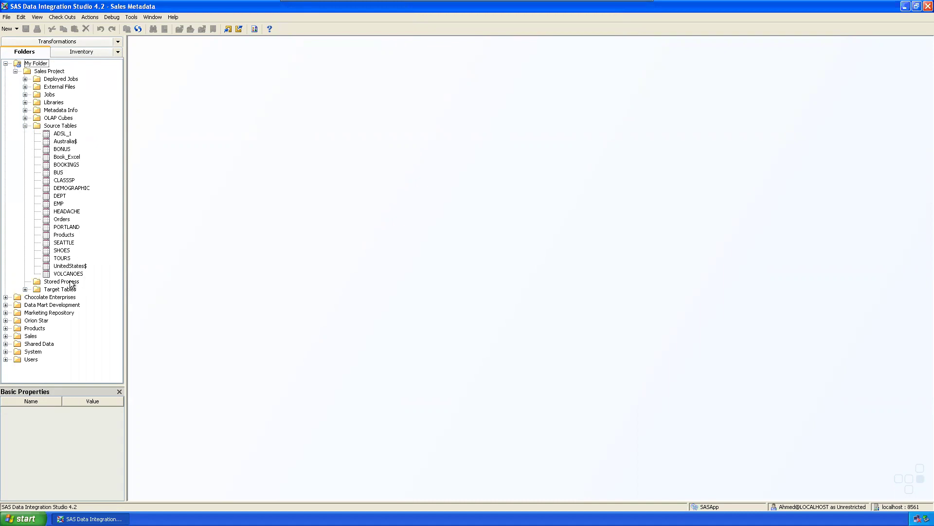
# - Start registering tables in the Source Tables folder with SAS as the source type and proceed to the library selection
pyautogui.click(55, 125)
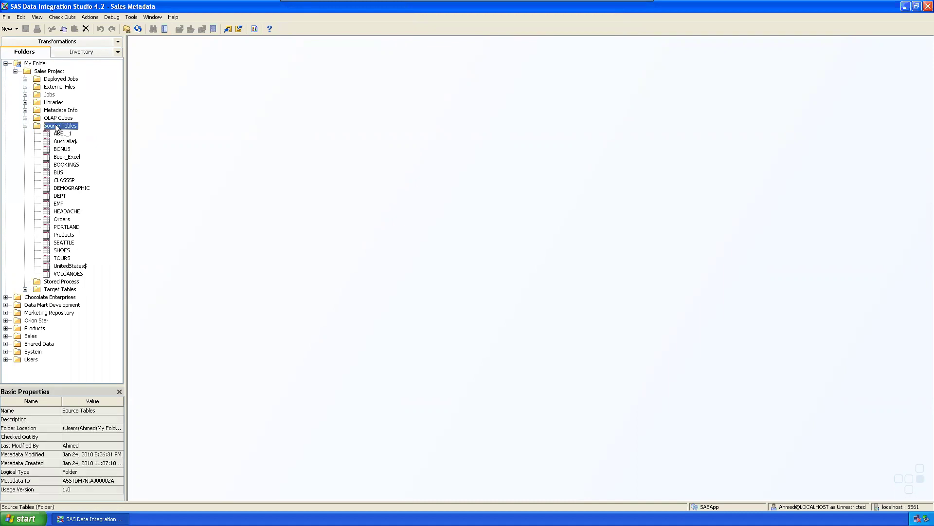
pyautogui.rightClick(55, 125)
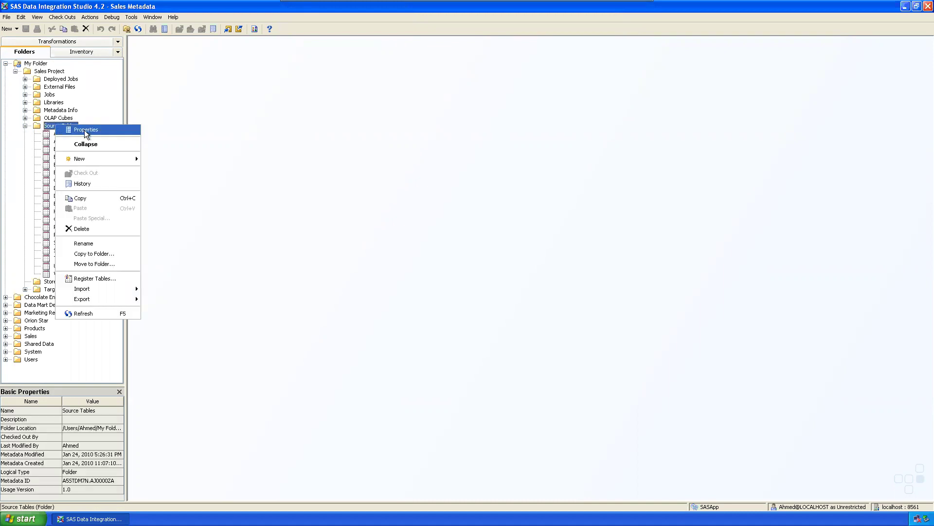
pyautogui.click(101, 278)
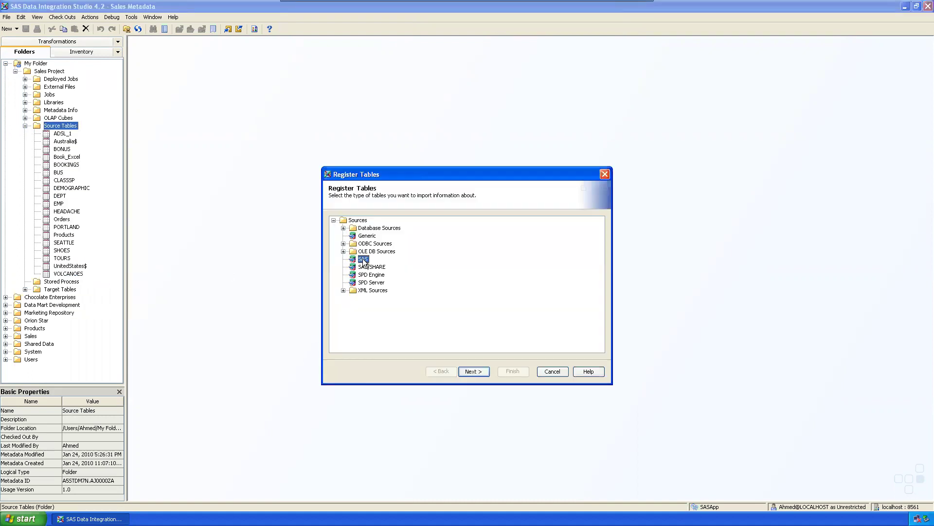
pyautogui.click(475, 372)
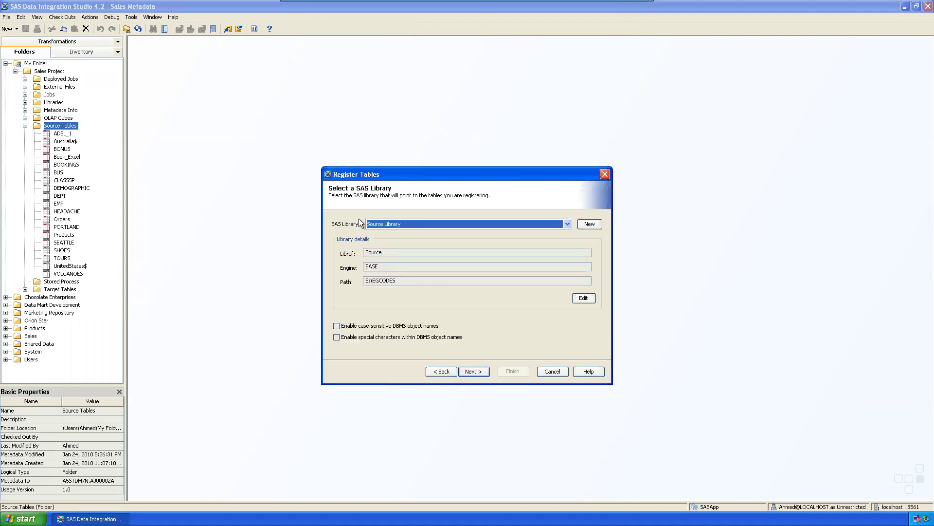
# - Open the S: drive in Windows Explorer and go to its Source folder
pyautogui.click(23, 518)
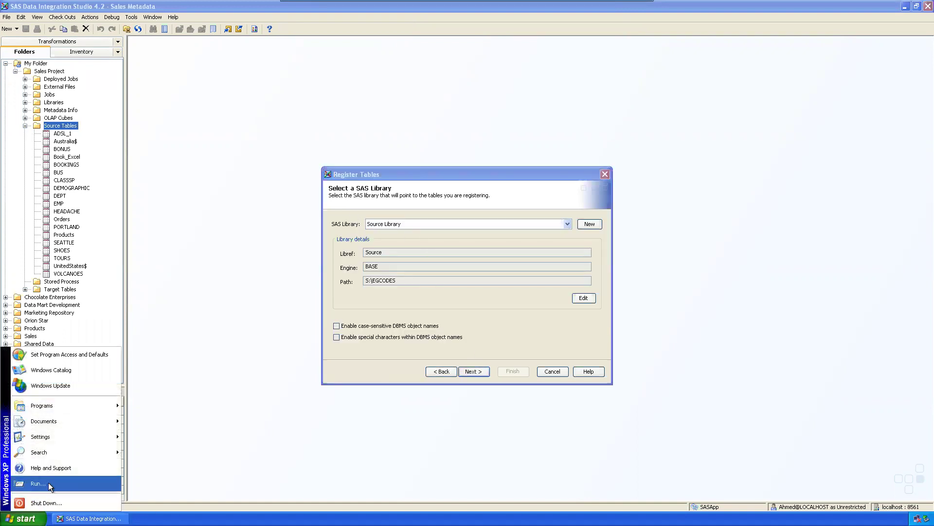
pyautogui.click(48, 483)
pyautogui.write('s:\\')
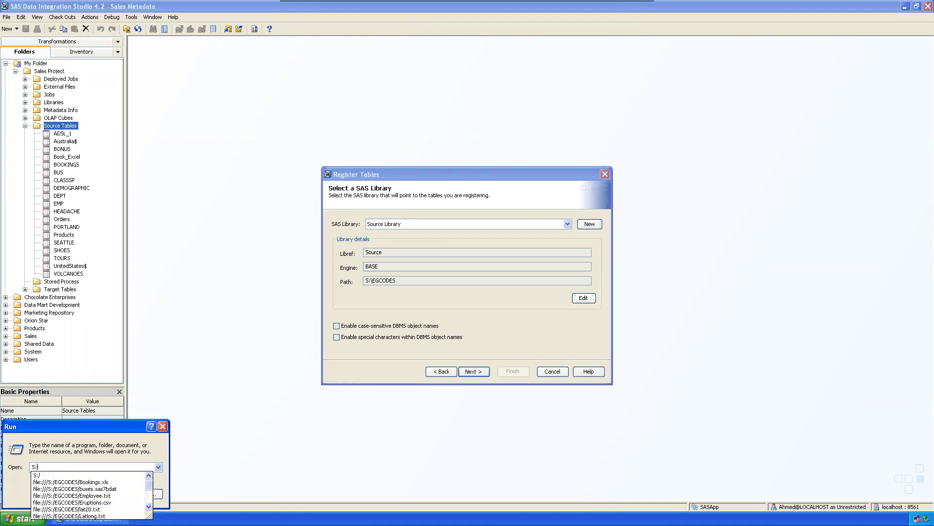
pyautogui.press('Return')
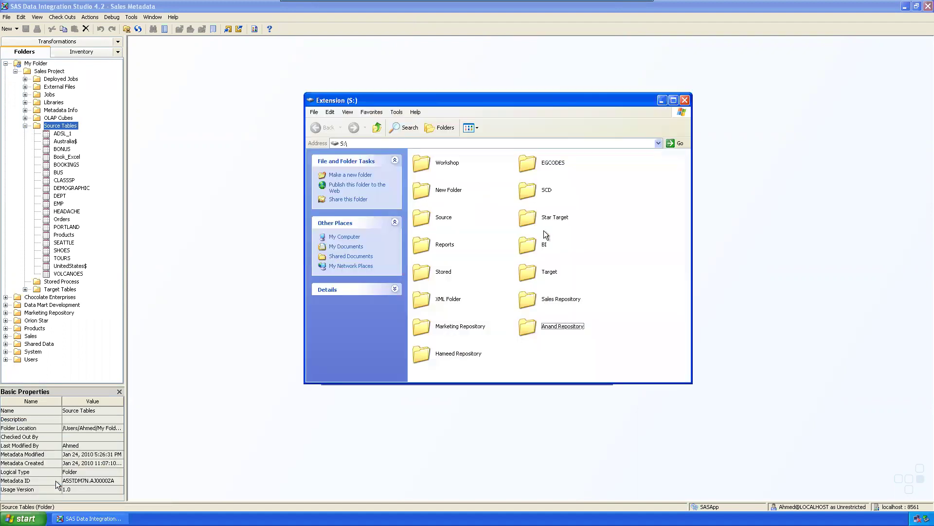
pyautogui.click(434, 216)
pyautogui.doubleClick(435, 217)
# - Locate the product_trans data set in the Source folder, check the folder's path, and minimize the Explorer window
pyautogui.scroll(-10, 592, 268)
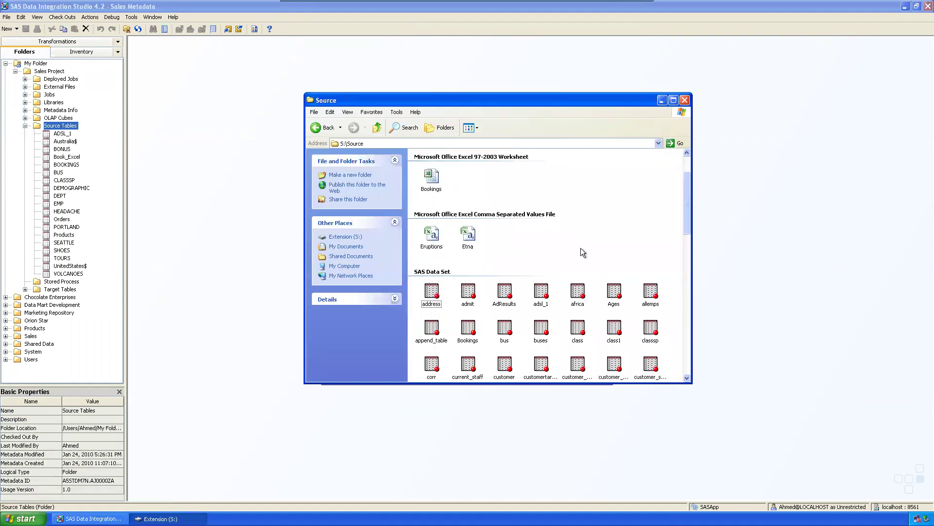
pyautogui.scroll(-2, 606, 280)
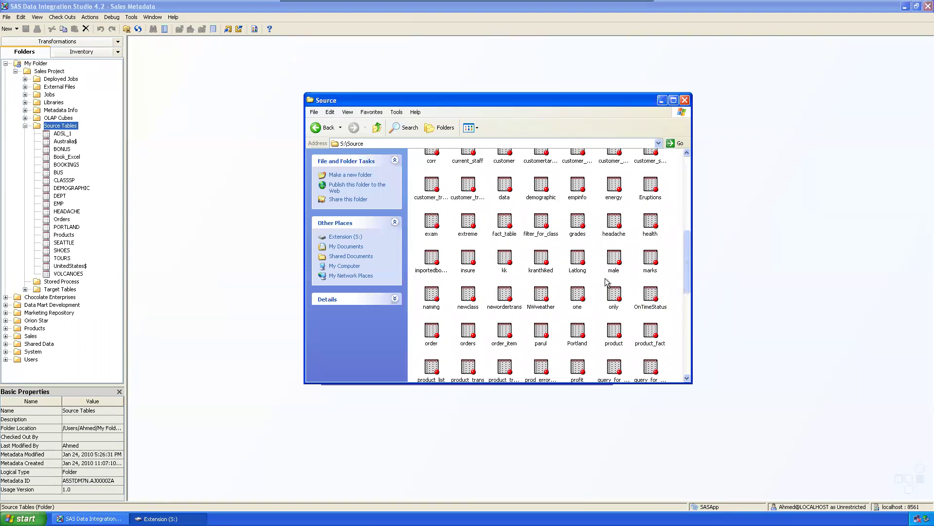
pyautogui.scroll(-2, 620, 338)
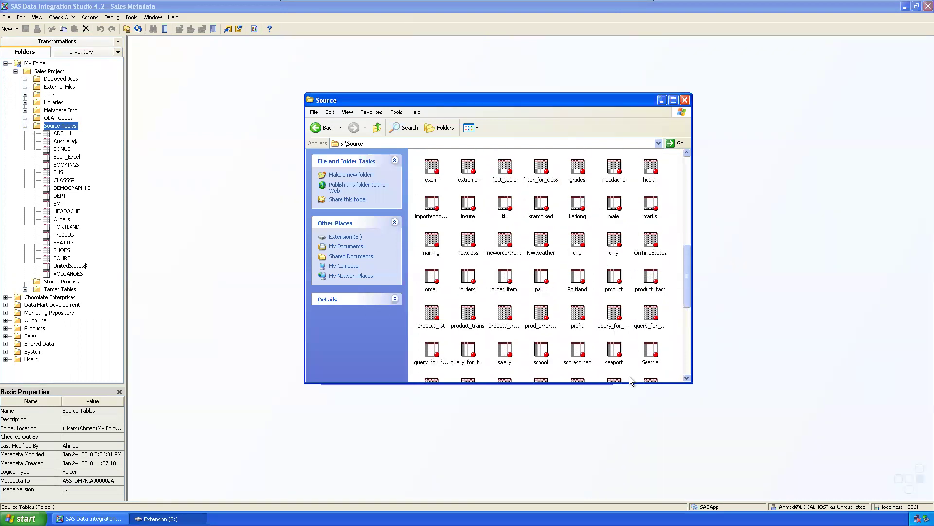
pyautogui.click(471, 314)
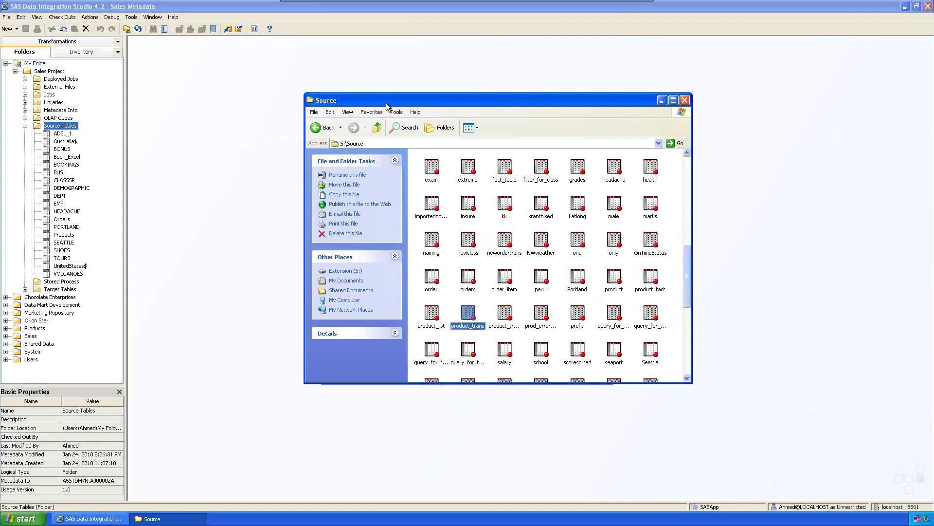
pyautogui.moveTo(387, 104); pyautogui.dragTo(316, 105)
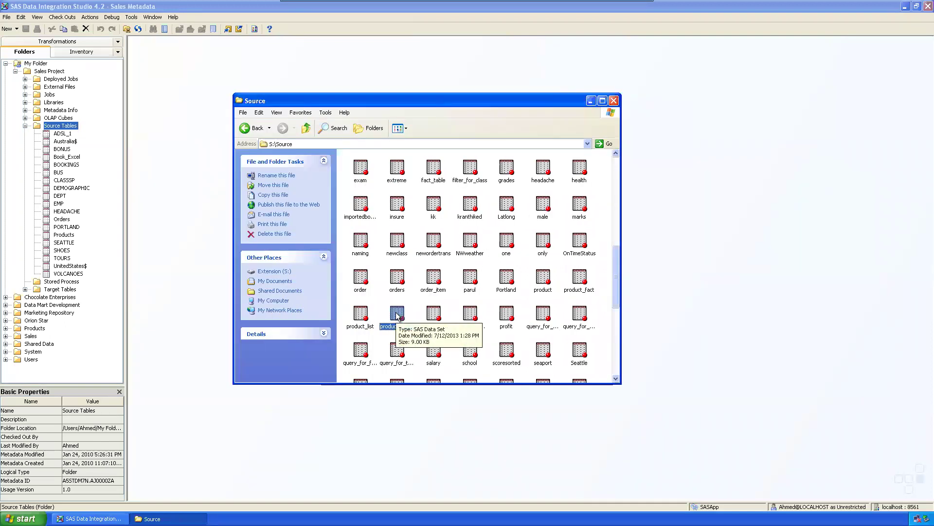
pyautogui.click(310, 145)
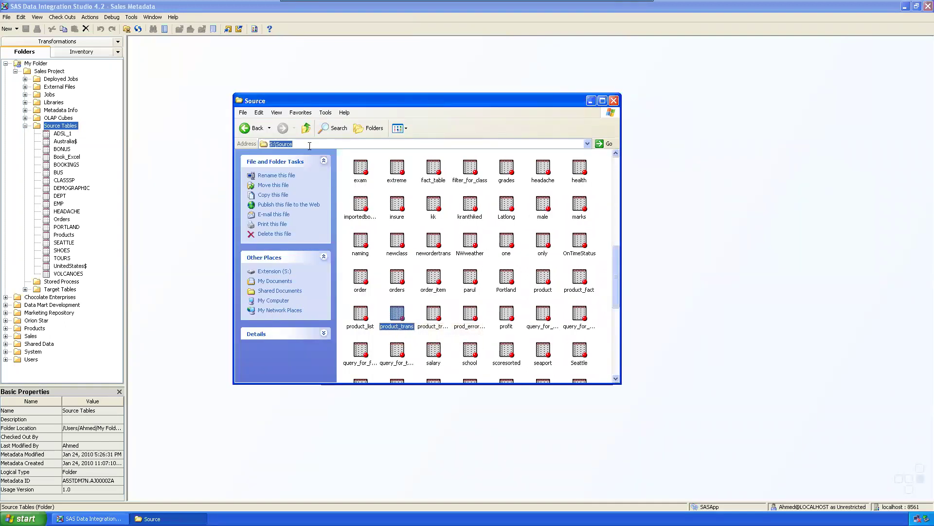
pyautogui.click(591, 100)
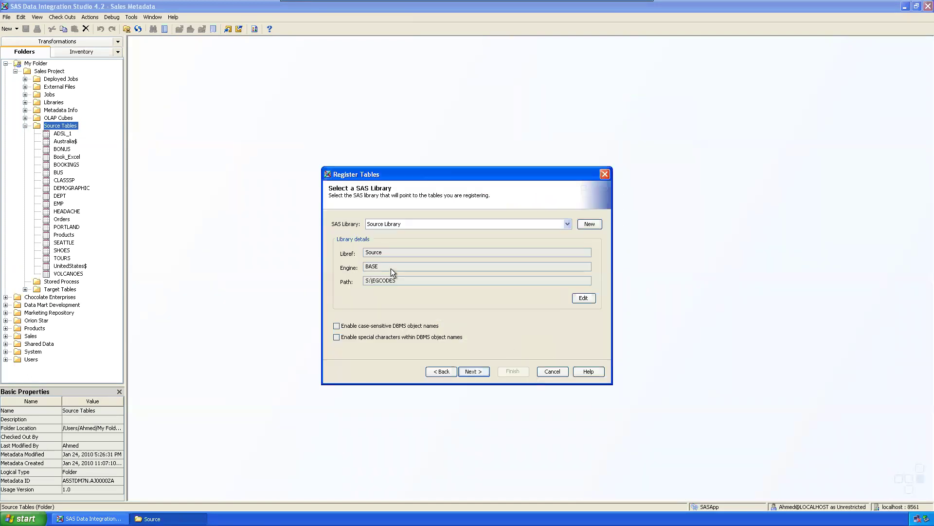
# - Check which path the Source Library points to in the table registration wizard
pyautogui.moveTo(363, 279); pyautogui.dragTo(417, 289)
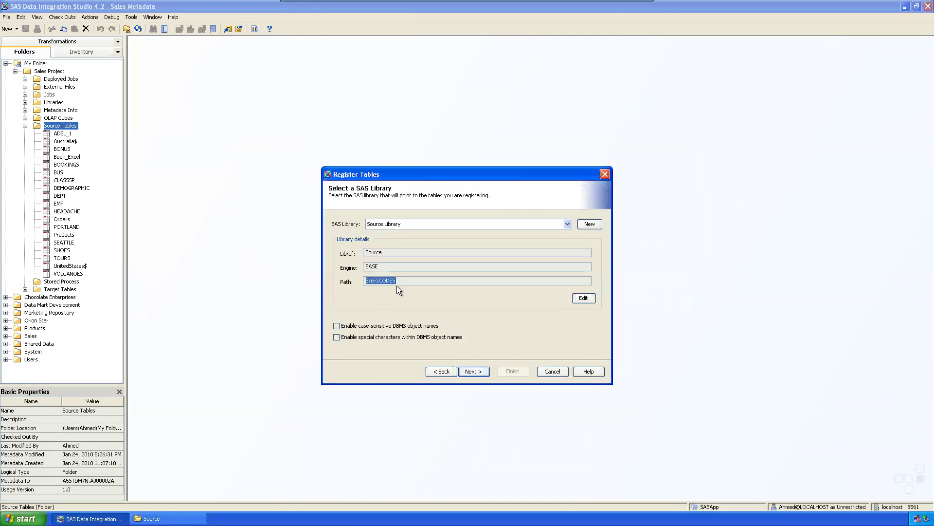
pyautogui.click(566, 224)
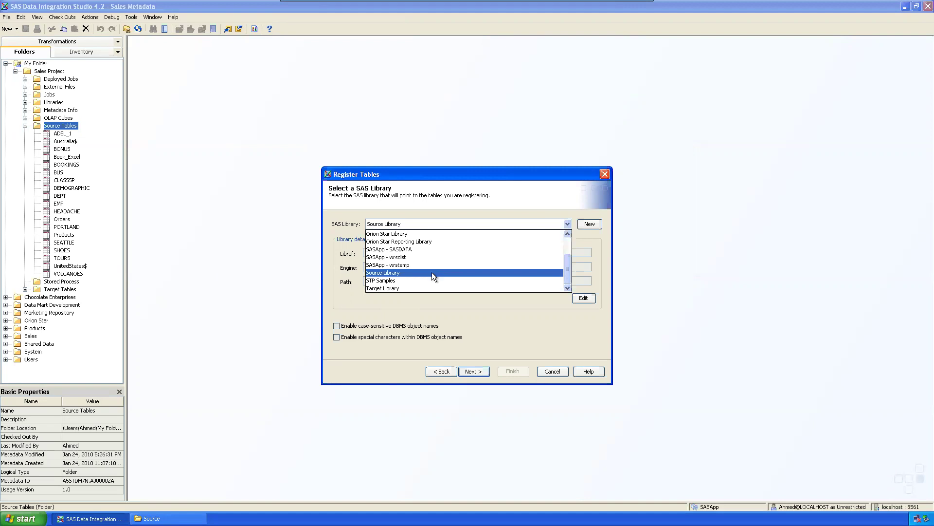
pyautogui.click(411, 274)
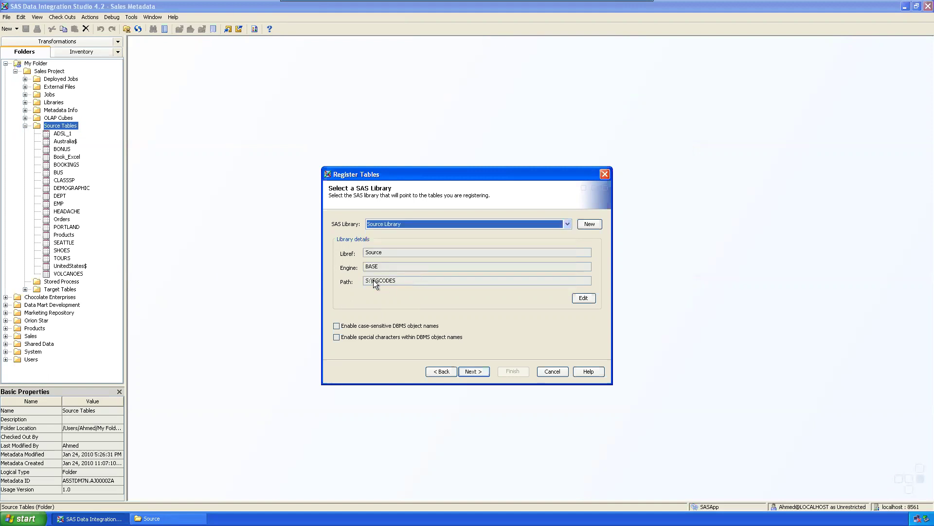
pyautogui.moveTo(373, 279); pyautogui.dragTo(427, 282)
# - Inspect the library details of STP Samples and DIFT Test Source Library for one pointing to the Source folder
pyautogui.click(568, 224)
pyautogui.moveTo(568, 256)
pyautogui.mouseDown()
pyautogui.moveTo(568, 233)
pyautogui.moveTo(568, 261)
pyautogui.mouseUp()
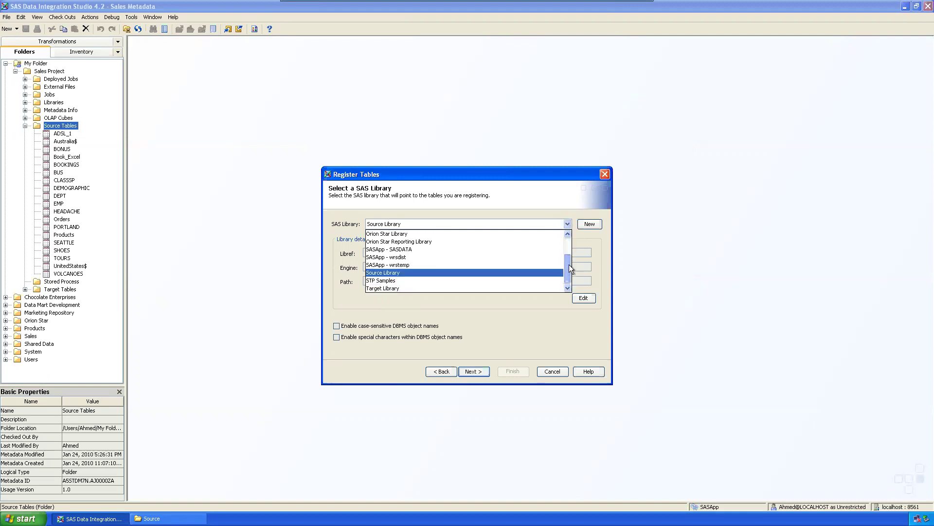
pyautogui.click(419, 280)
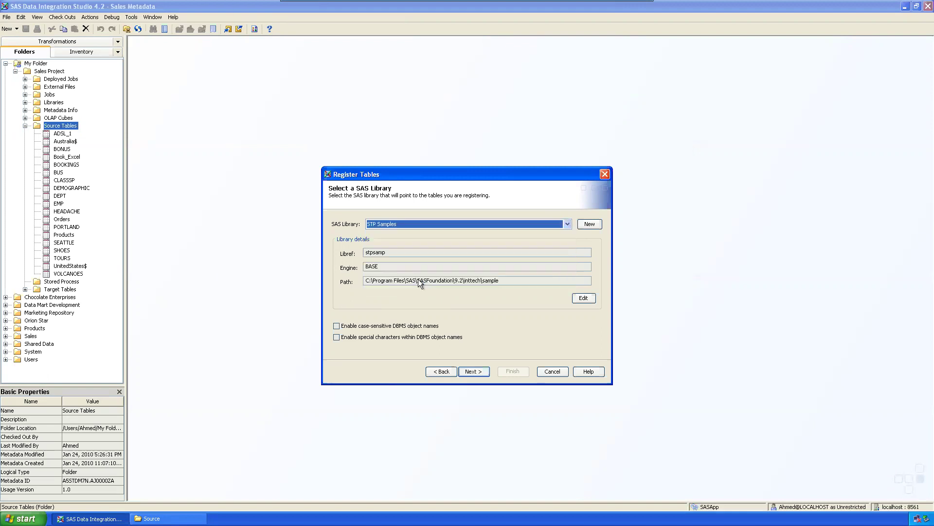
pyautogui.click(567, 225)
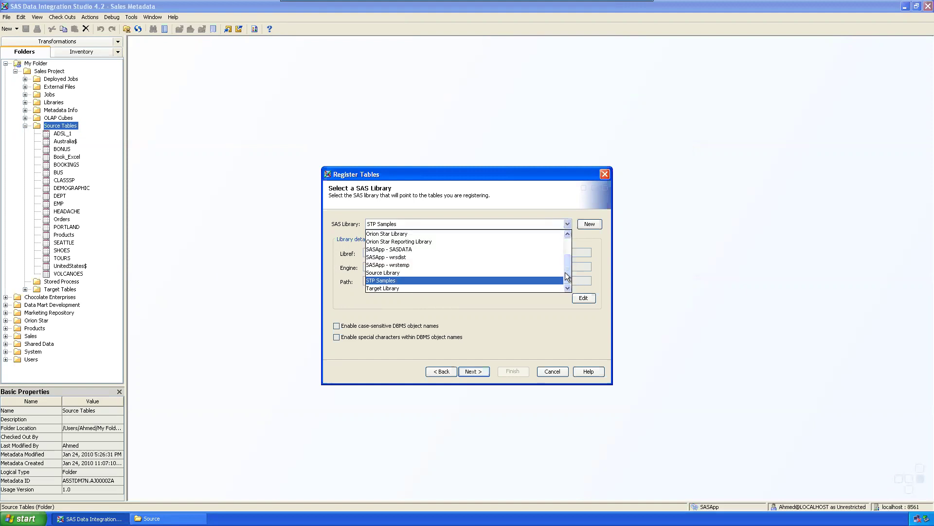
pyautogui.moveTo(568, 265); pyautogui.dragTo(569, 256)
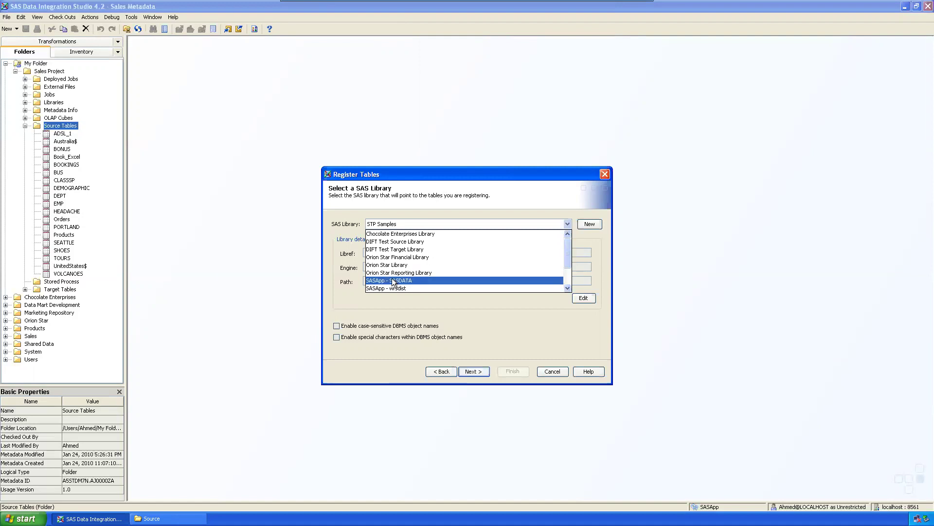
pyautogui.click(393, 241)
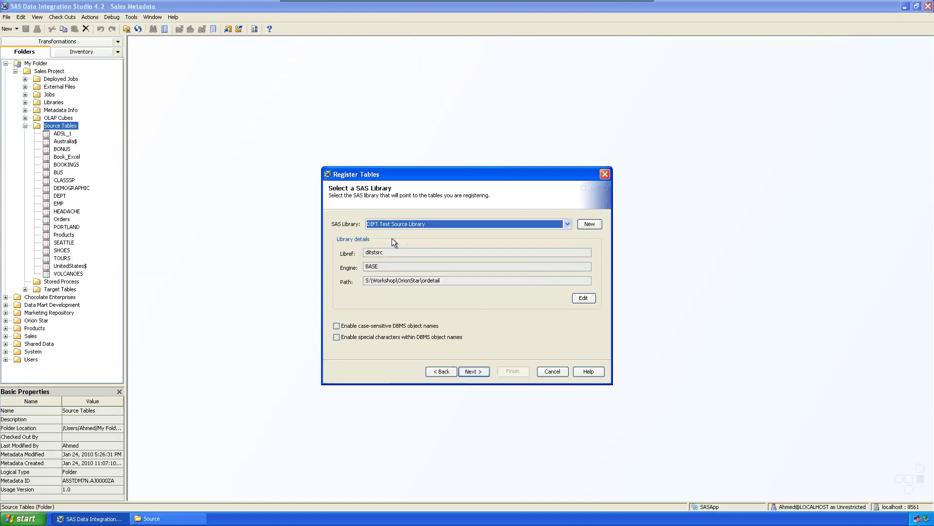
pyautogui.click(567, 223)
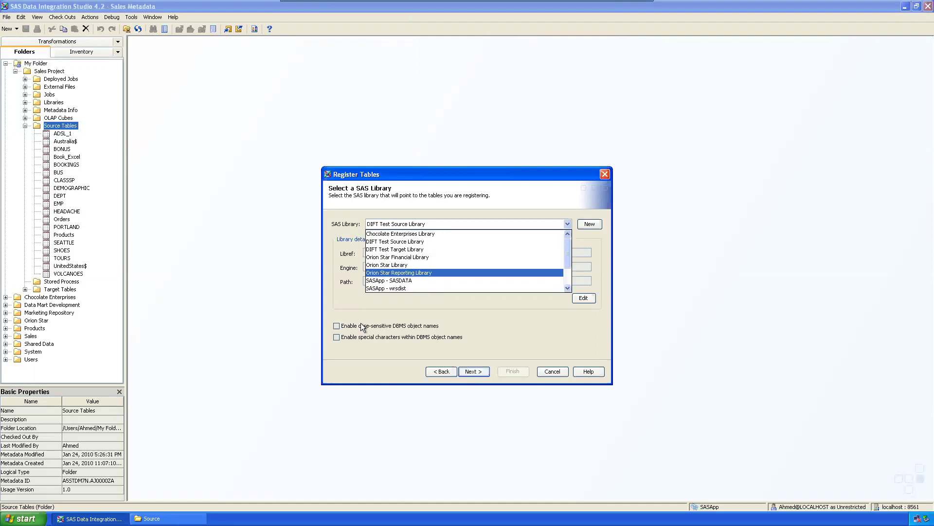
pyautogui.click(166, 518)
pyautogui.click(166, 518)
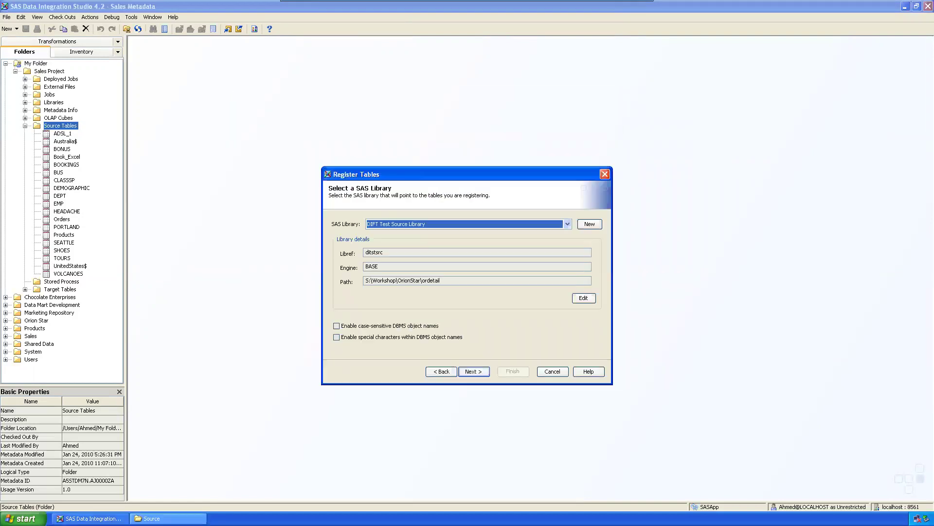
# - Compare the paths of Chocolate Enterprises Library, DIFT Test Source Library and DIFT Test Target Library
pyautogui.click(569, 224)
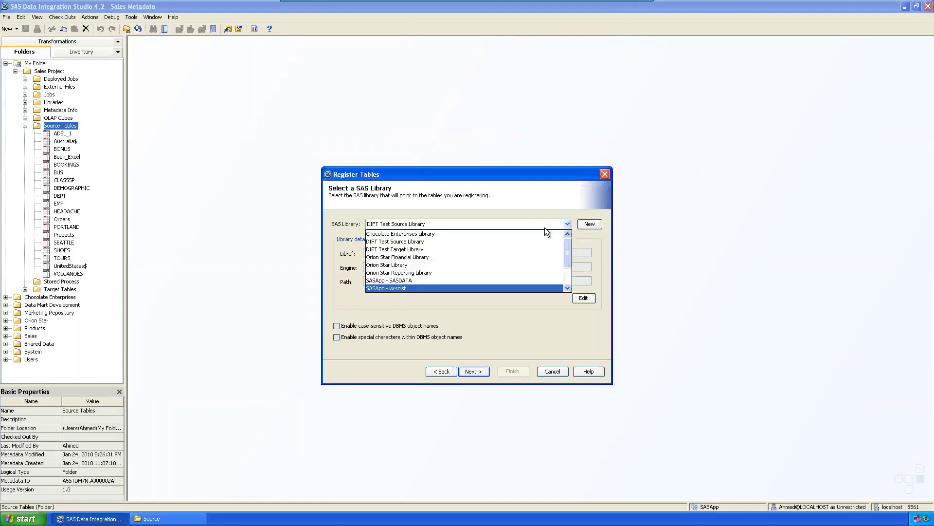
pyautogui.click(439, 235)
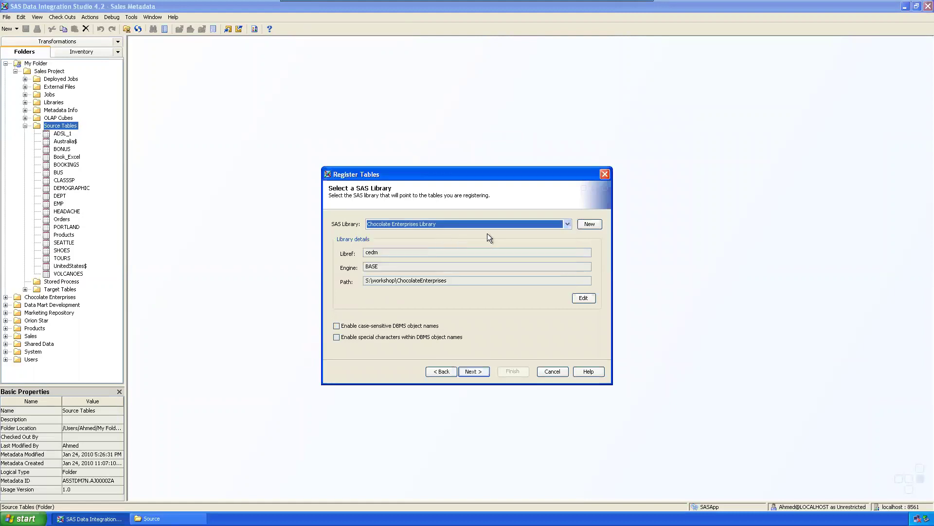
pyautogui.click(569, 224)
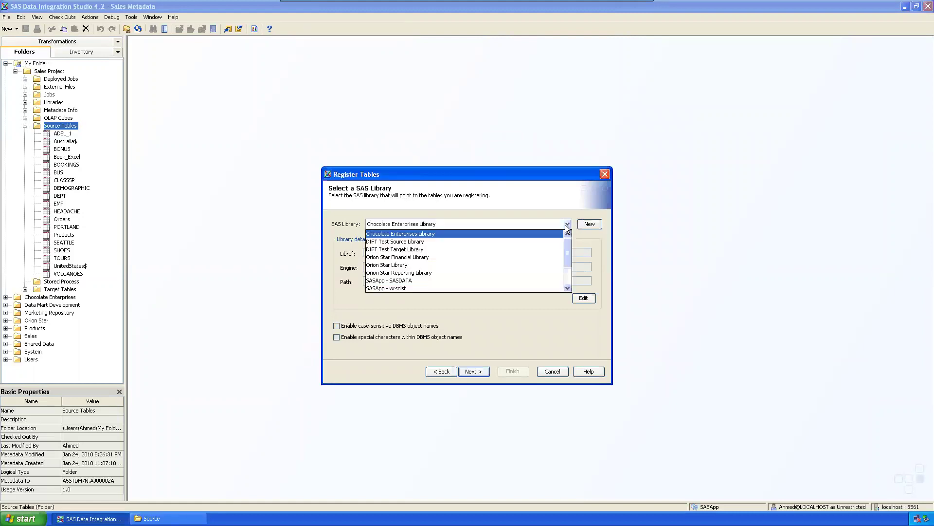
pyautogui.click(516, 239)
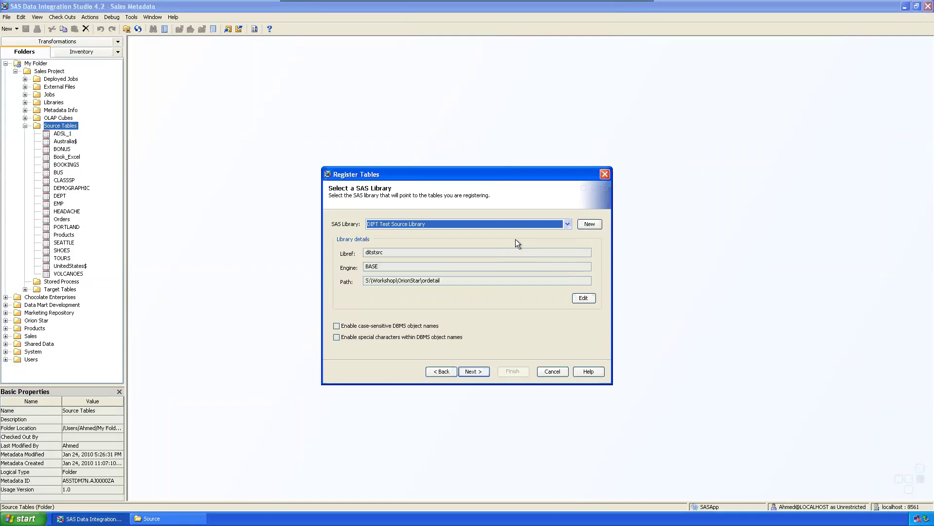
pyautogui.click(568, 223)
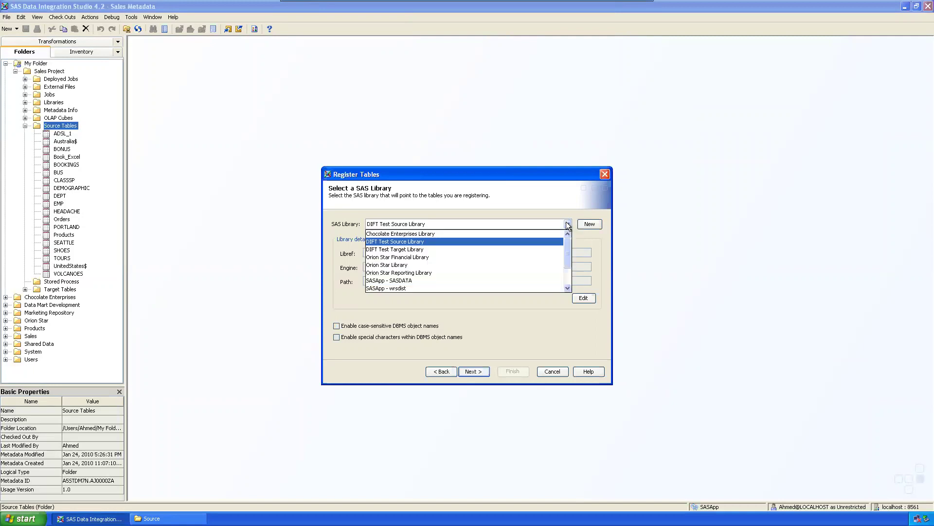
pyautogui.click(454, 249)
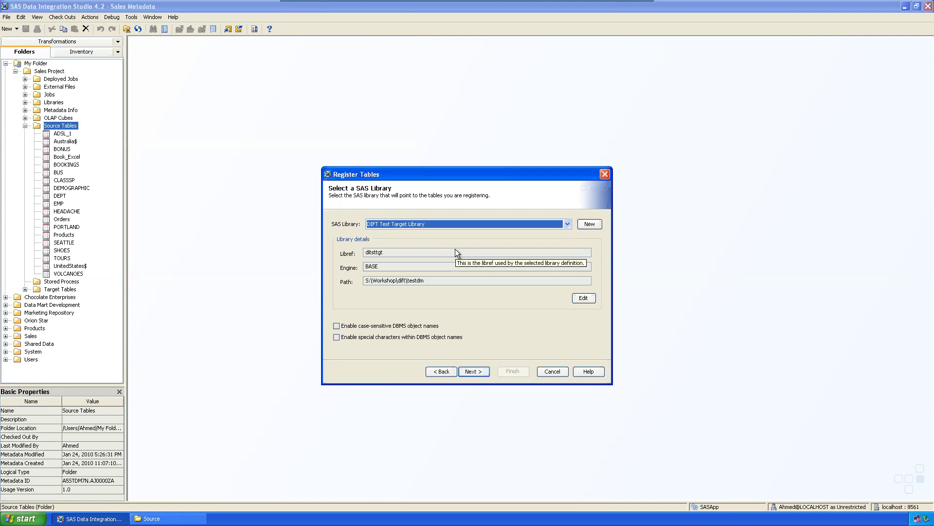
# - Check the details of Orion Star Library, SASApp - SASDATA, SASApp - wrsdist and Target Library, leaving Target Library selected
pyautogui.click(567, 224)
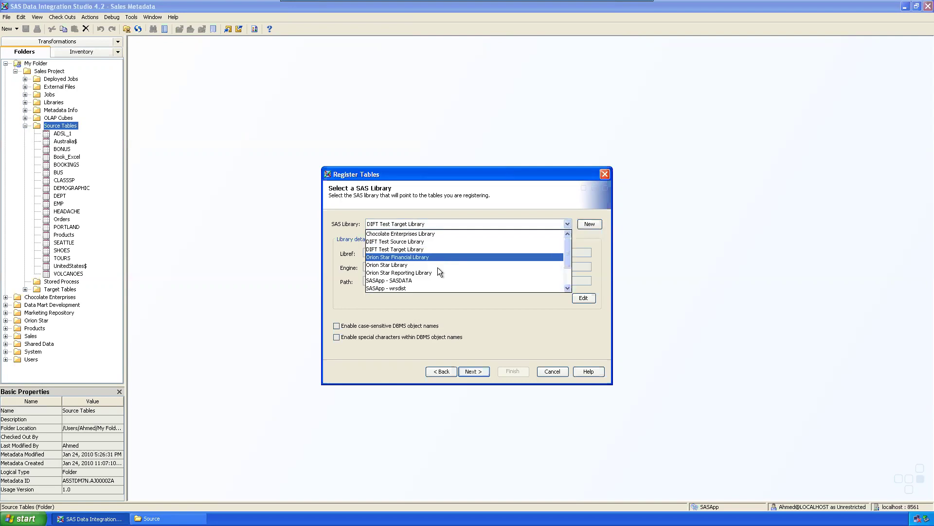
pyautogui.click(428, 265)
pyautogui.click(568, 226)
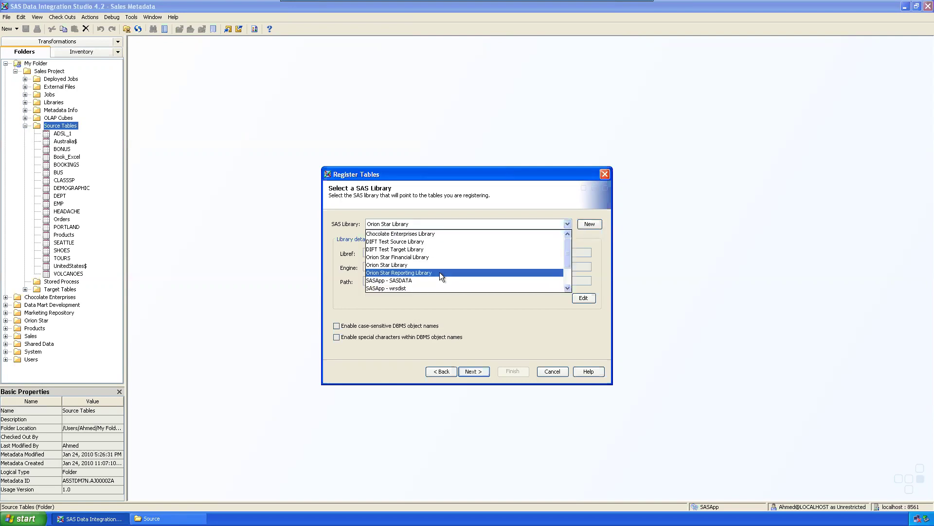
pyautogui.click(435, 282)
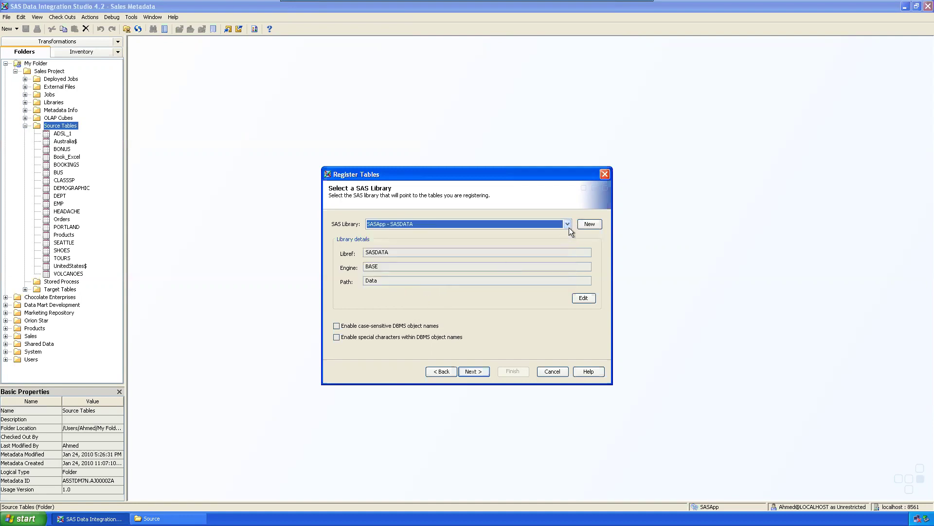
pyautogui.click(569, 227)
pyautogui.click(428, 291)
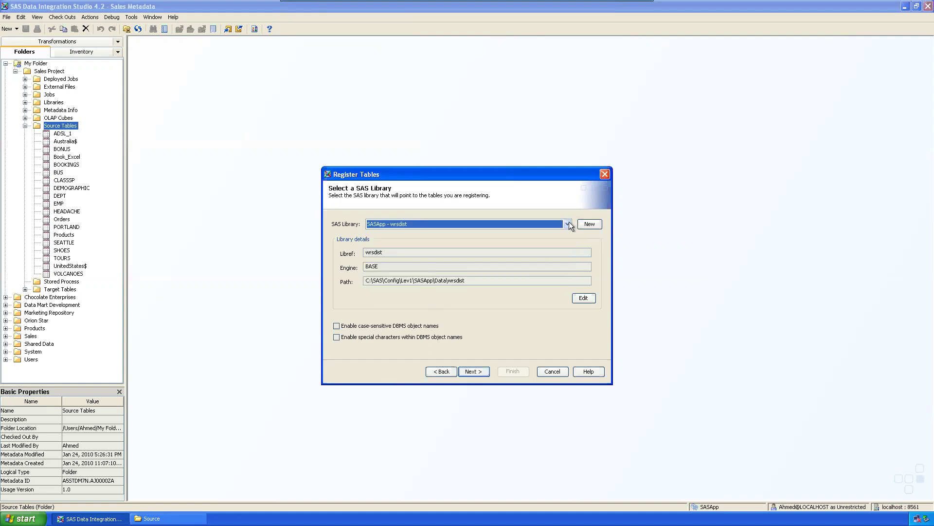
pyautogui.click(569, 223)
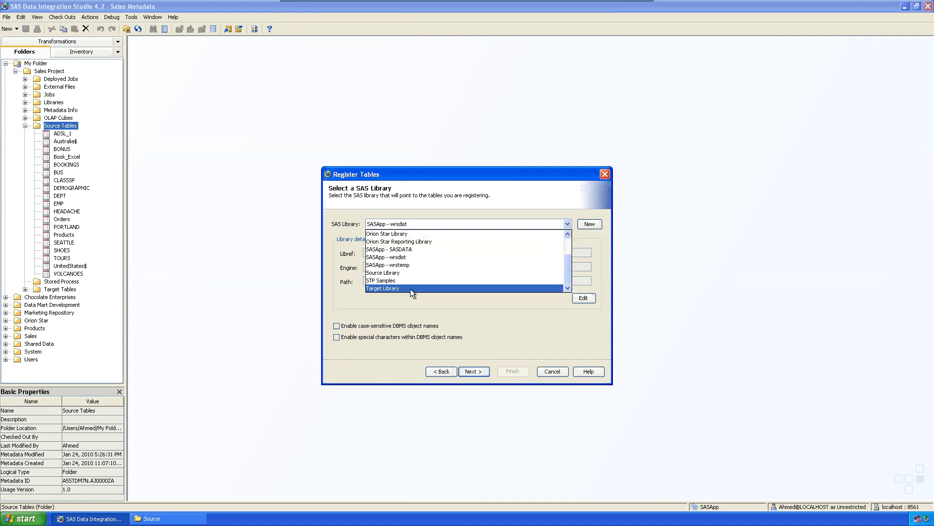
pyautogui.click(411, 288)
# - Switch back to the S:\Source folder in Windows Explorer and copy the product_trans data set
pyautogui.click(160, 519)
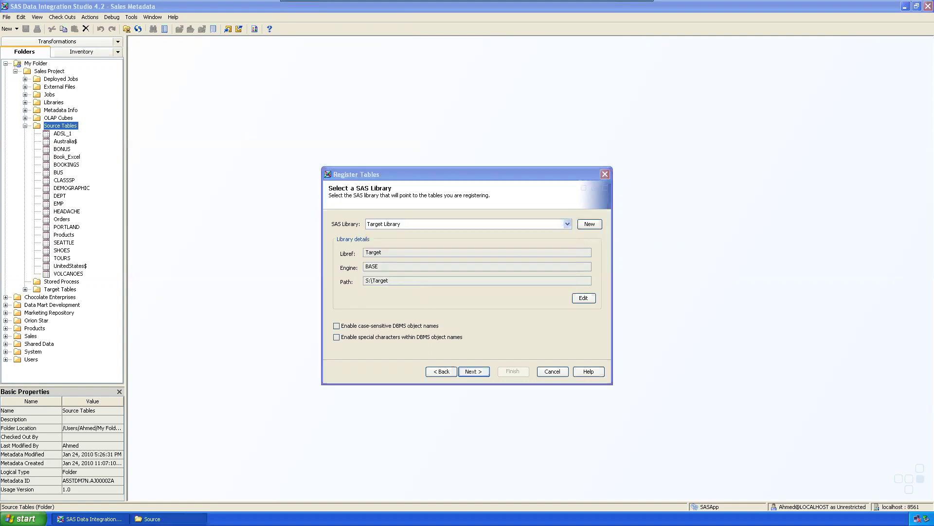
pyautogui.click(304, 143)
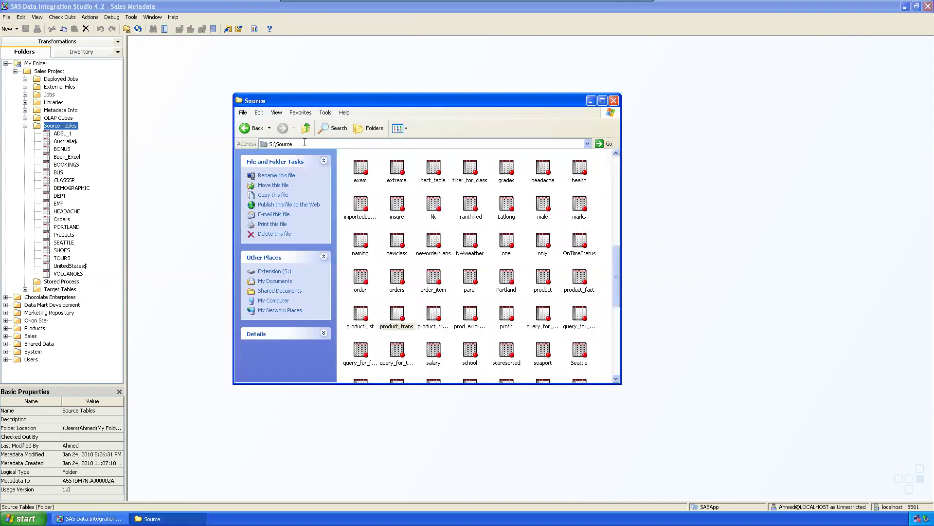
pyautogui.click(397, 315)
pyautogui.rightClick(397, 315)
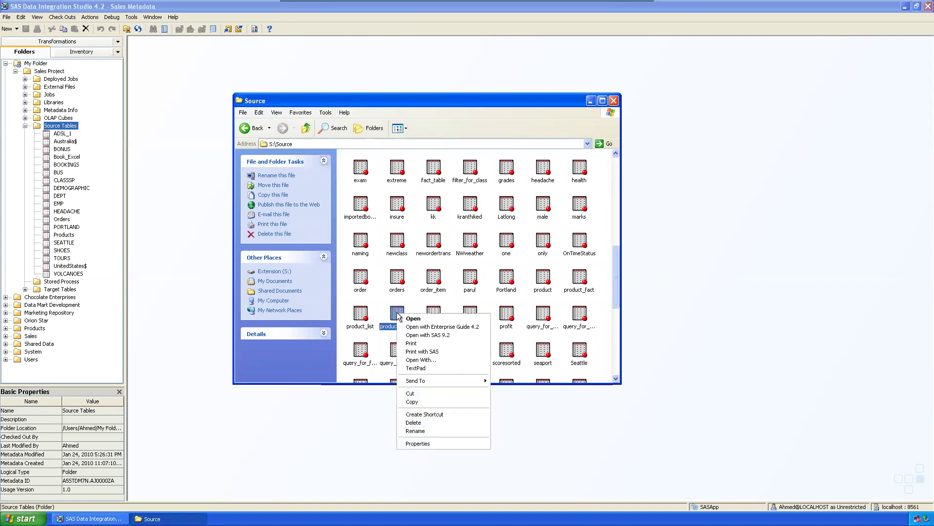
pyautogui.click(420, 401)
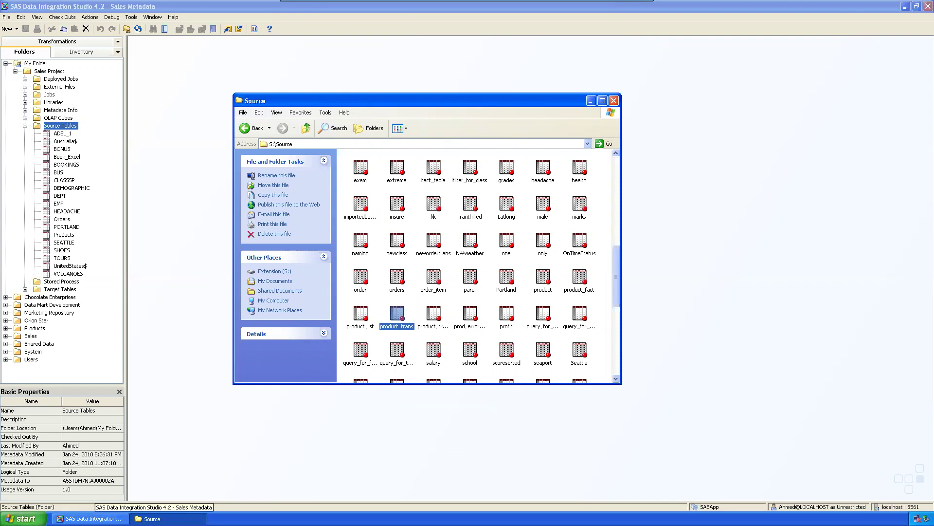
# - Open the EGCODES folder on drive S: in a second Explorer window, paste the copied product_trans data set there and minimize both Explorer windows
pyautogui.click(23, 518)
pyautogui.click(66, 483)
pyautogui.click(66, 494)
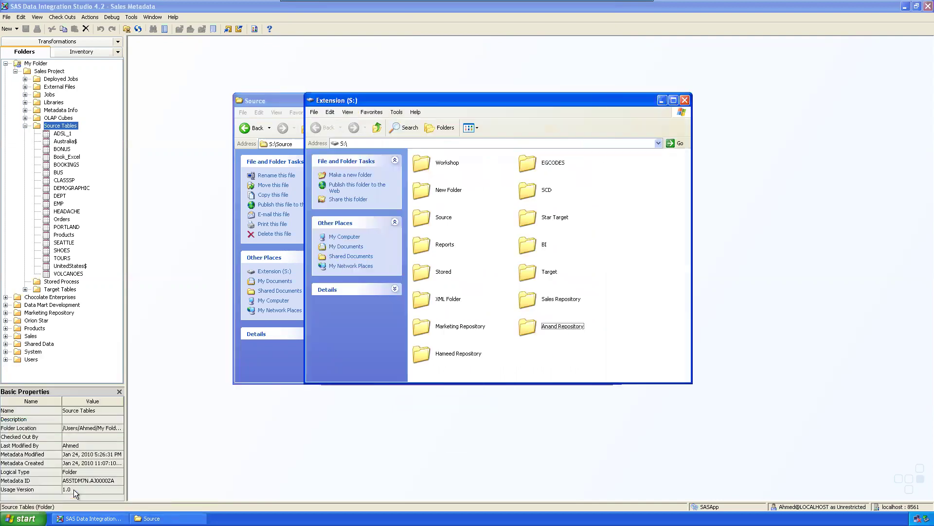
pyautogui.doubleClick(526, 163)
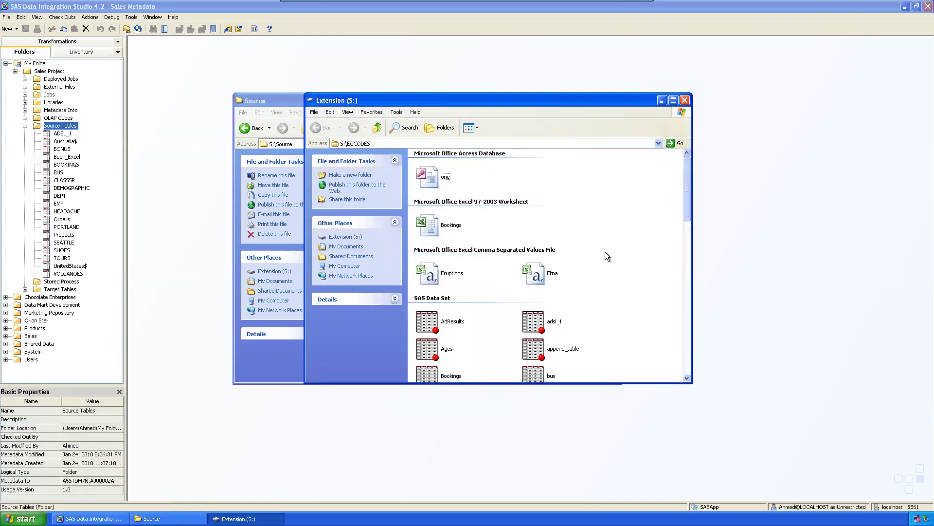
pyautogui.rightClick(604, 212)
pyautogui.click(621, 263)
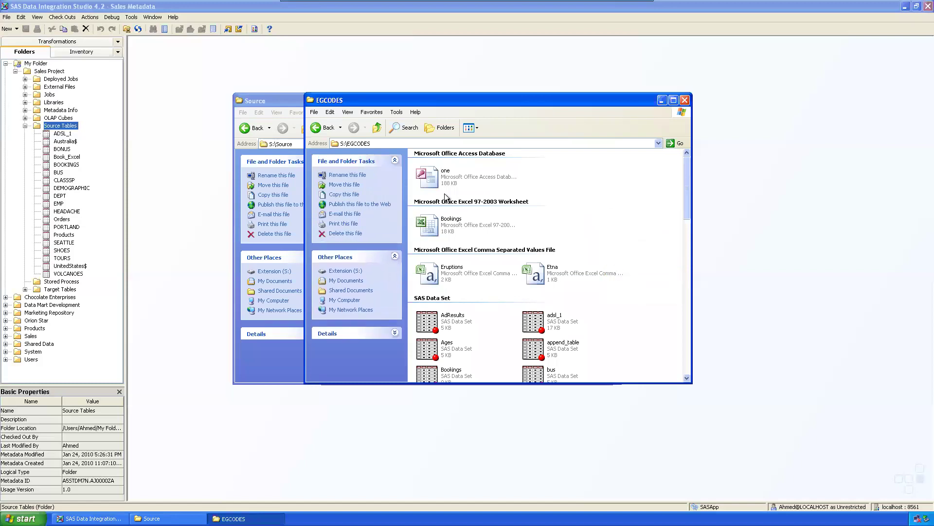
pyautogui.click(661, 100)
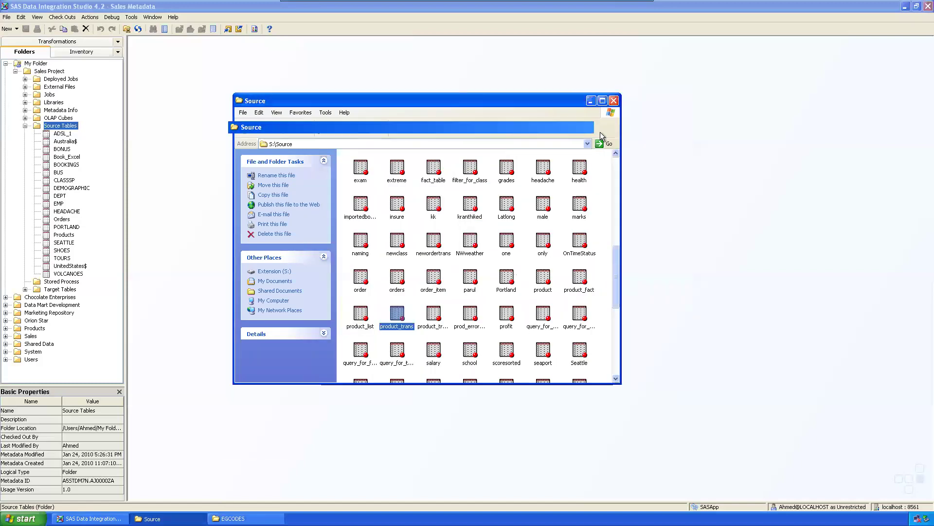
pyautogui.click(590, 100)
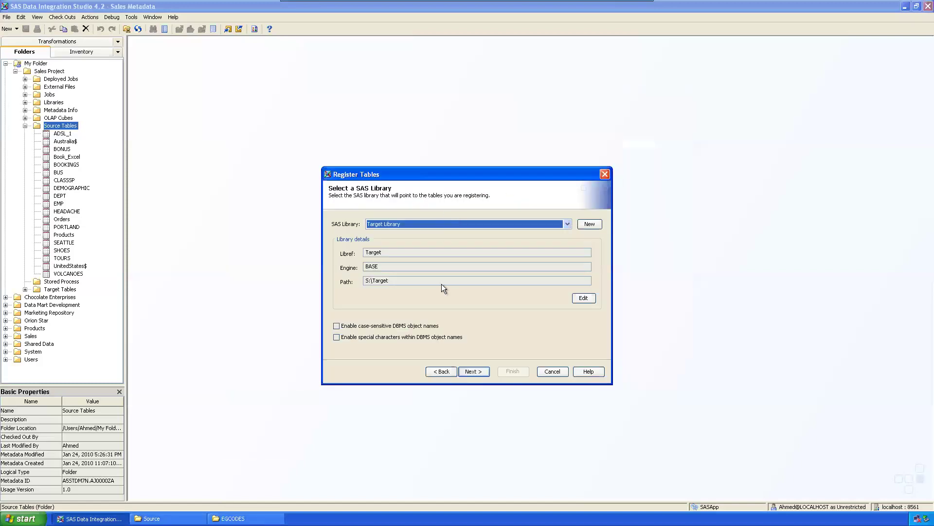
# - Choose Source Library as the SAS library for the tables being registered and continue to the table selection
pyautogui.click(567, 224)
pyautogui.click(398, 272)
pyautogui.click(473, 375)
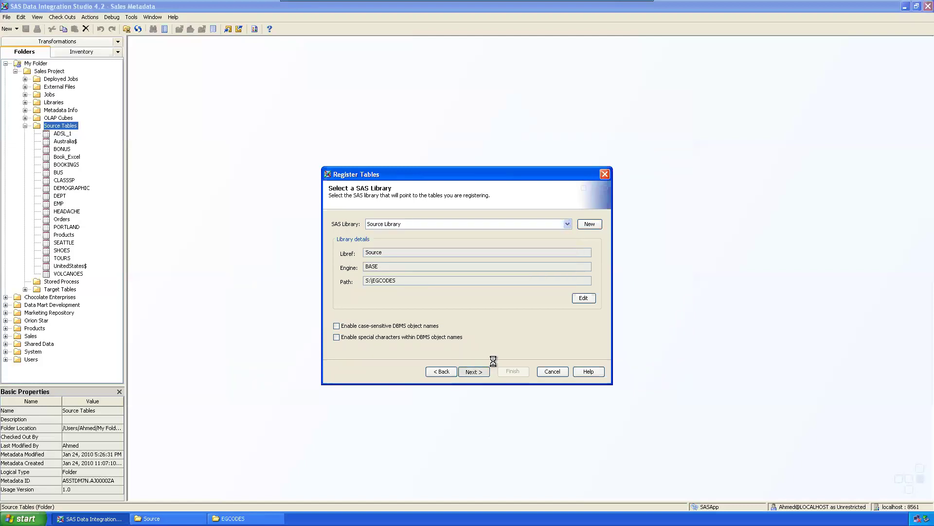
# - Select the PRODUCT_TRANS table for registration in the Source Tables folder and finish registering it
pyautogui.moveTo(535, 261); pyautogui.dragTo(541, 308)
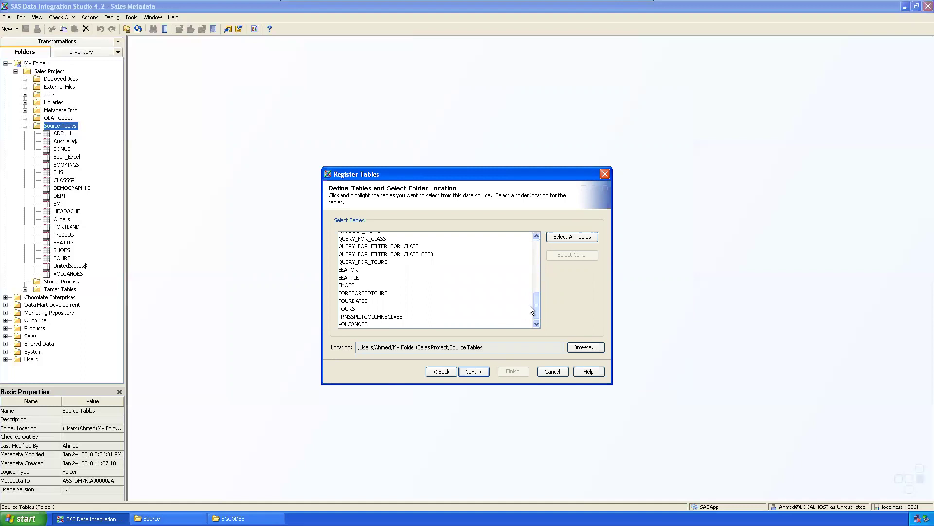
pyautogui.moveTo(534, 305); pyautogui.dragTo(536, 287)
pyautogui.click(360, 306)
pyautogui.click(474, 371)
pyautogui.click(513, 372)
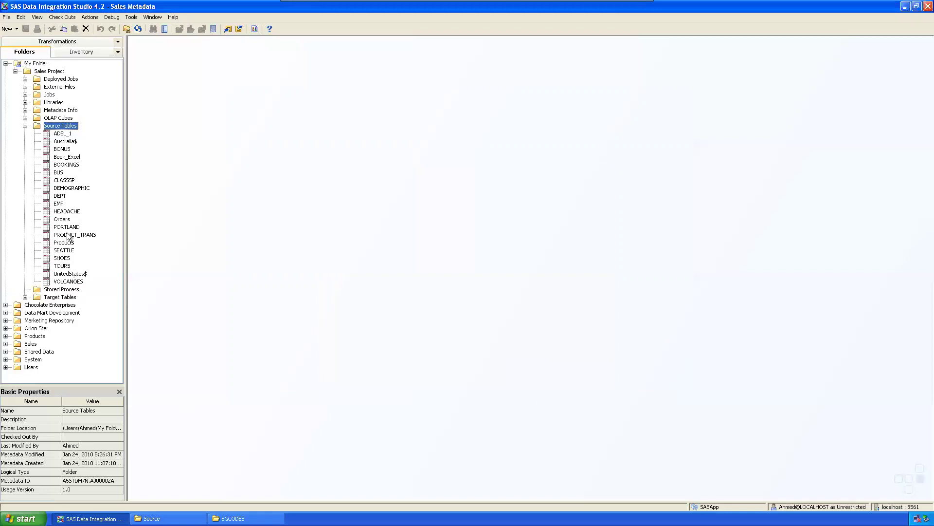
# - View the data of the PRODUCT_TRANS table and read the Product_NBR validation rule in the Word task document
pyautogui.rightClick(68, 234)
pyautogui.click(96, 249)
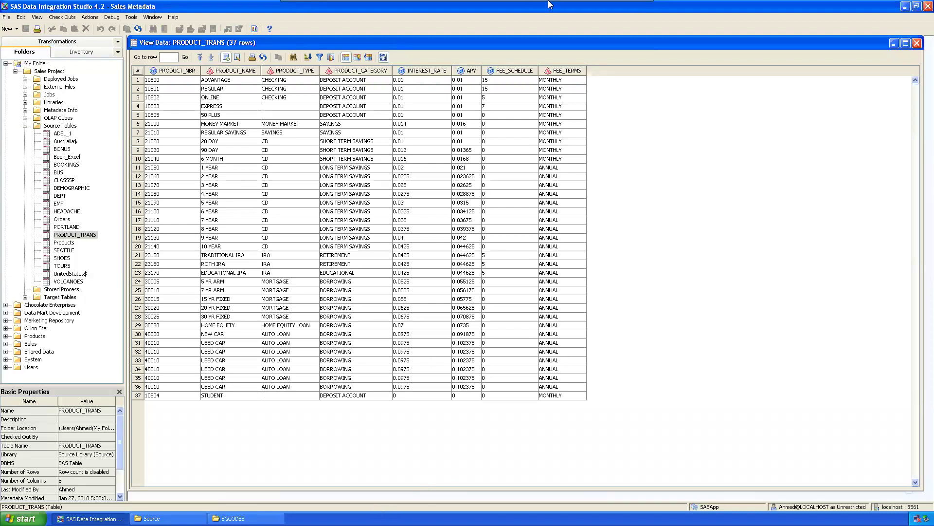
pyautogui.click(626, 7)
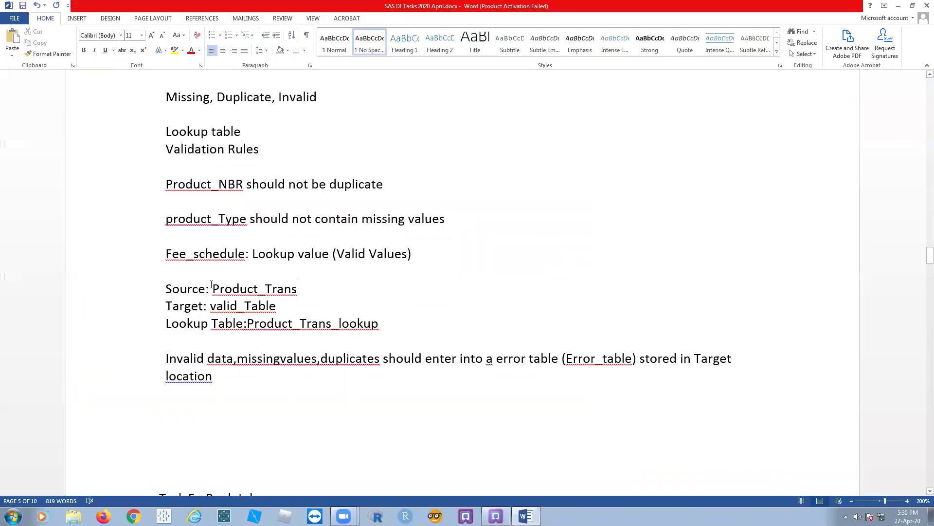
pyautogui.moveTo(166, 185); pyautogui.dragTo(402, 184)
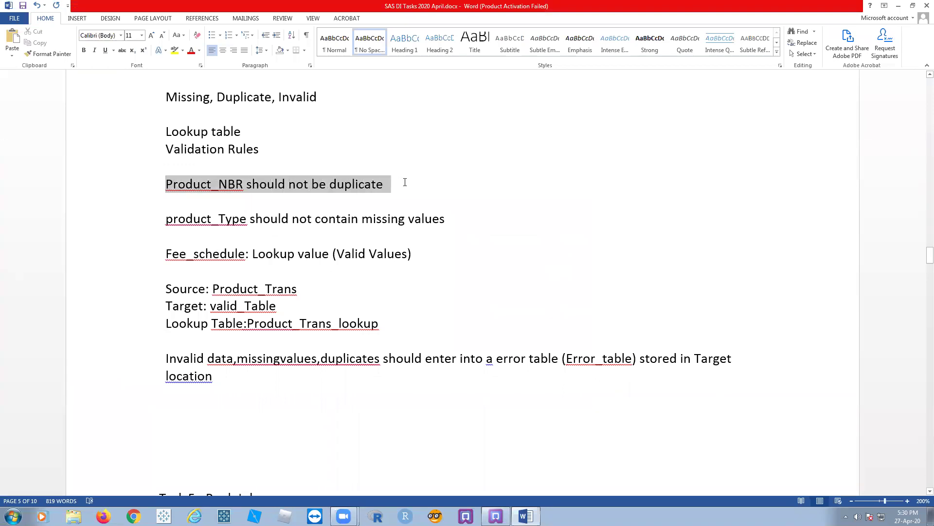
pyautogui.click(495, 515)
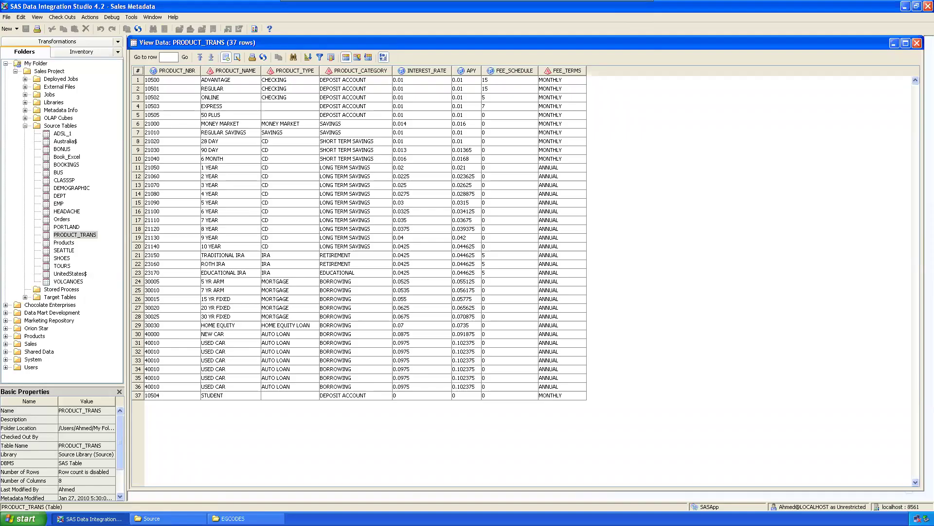
# - Sort the PRODUCT_TRANS data by PRODUCT_NBR in descending order and examine the product numbers for duplicates
pyautogui.click(182, 72)
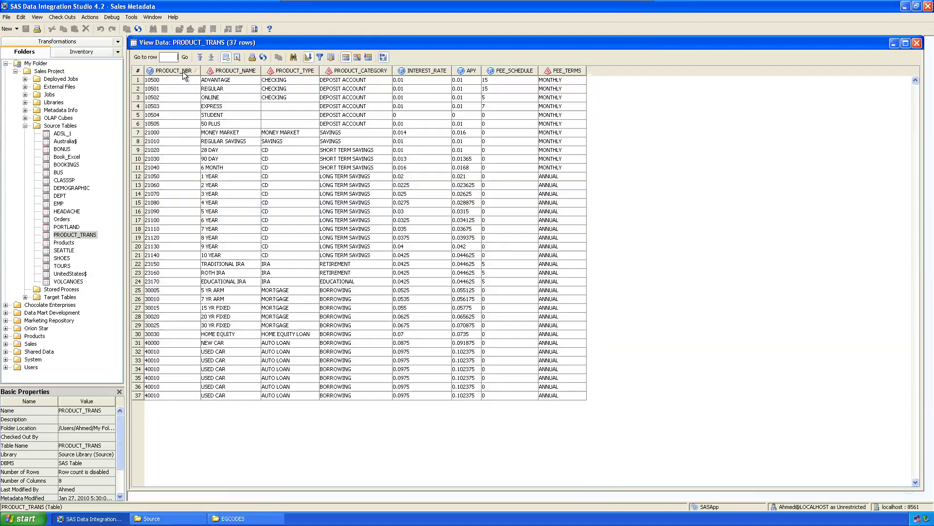
pyautogui.click(179, 72)
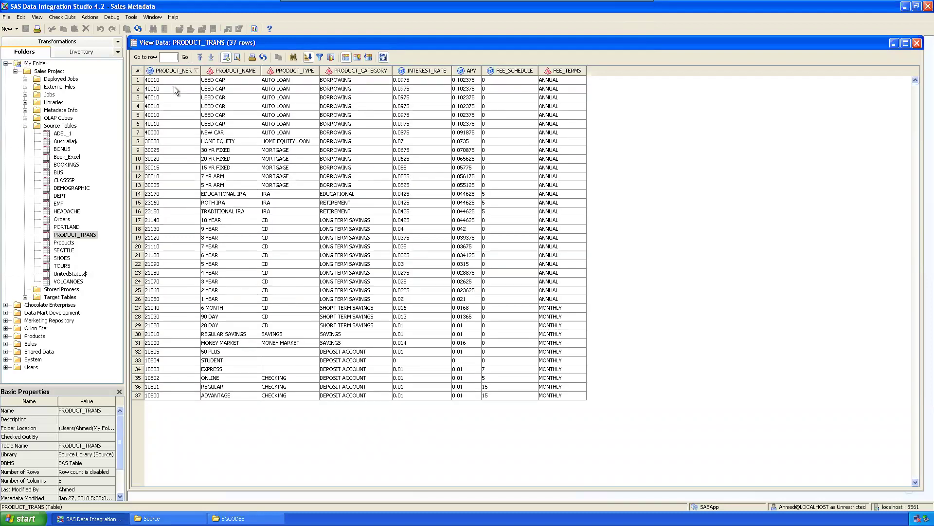
pyautogui.moveTo(174, 121); pyautogui.dragTo(180, 119)
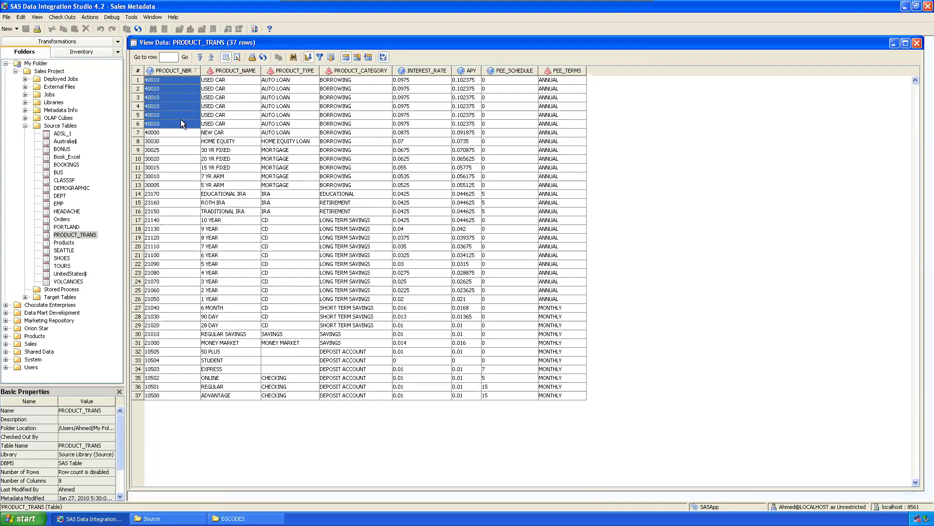
pyautogui.click(169, 87)
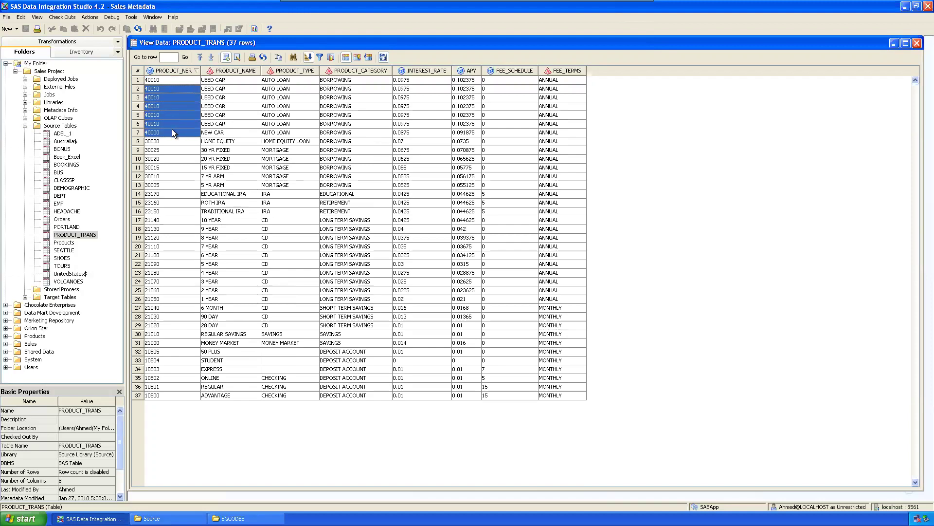
pyautogui.moveTo(167, 92); pyautogui.dragTo(173, 124)
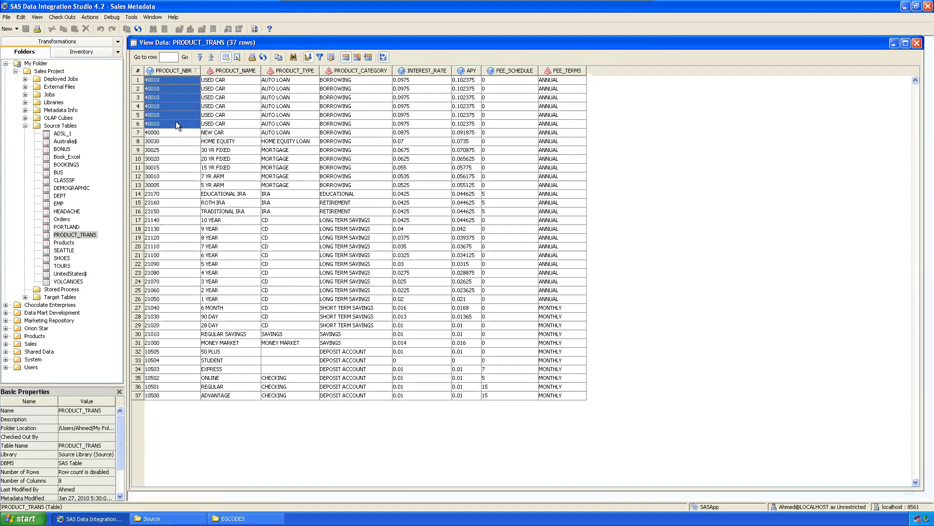
pyautogui.click(176, 122)
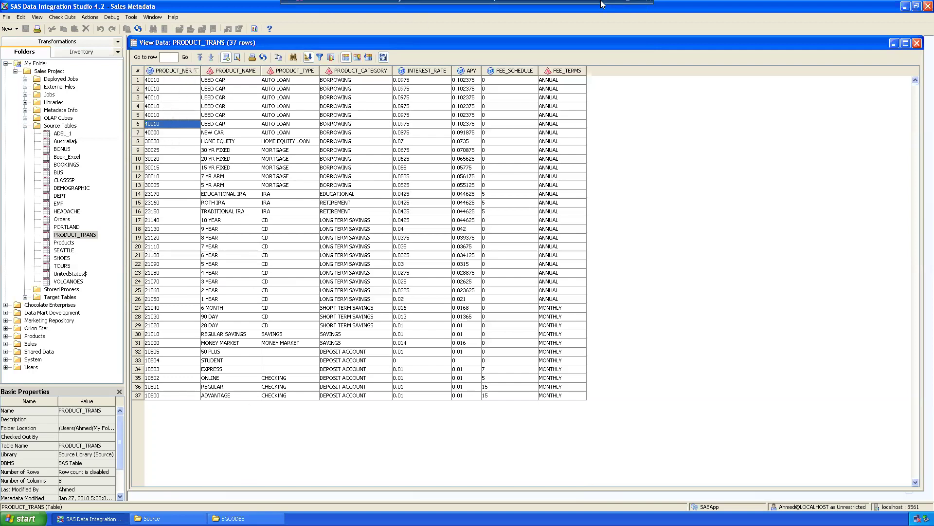
# - Read the product_Type rule in the Word document, then sort the PRODUCT_TRANS data by PRODUCT_TYPE and inspect its missing values
pyautogui.click(628, 8)
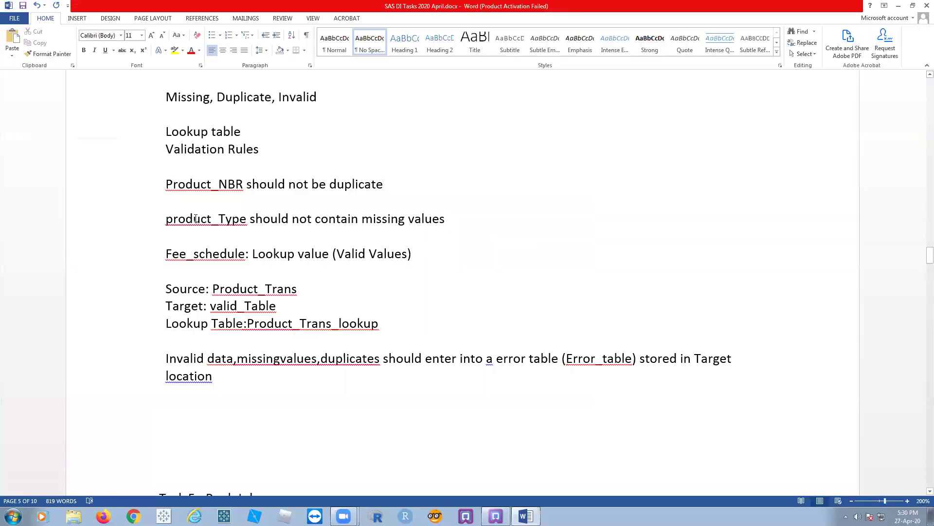
pyautogui.moveTo(165, 222); pyautogui.dragTo(494, 233)
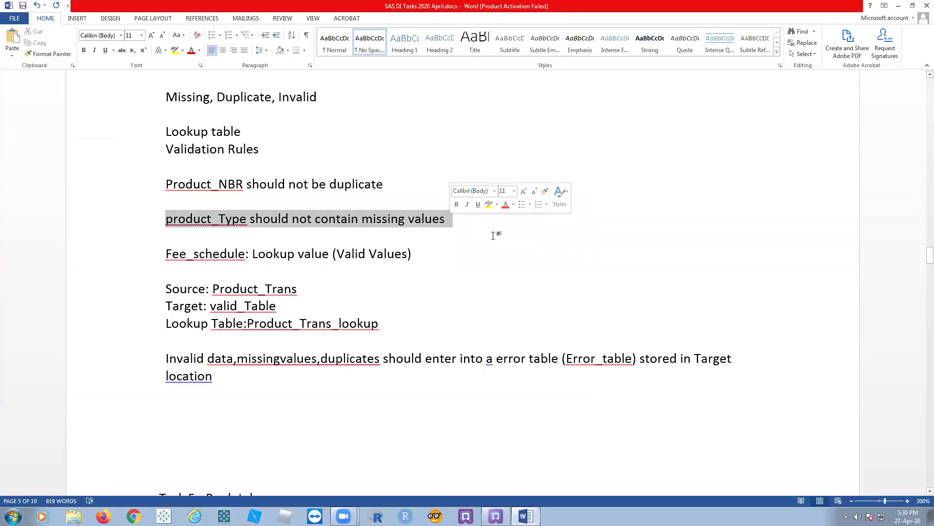
pyautogui.click(495, 516)
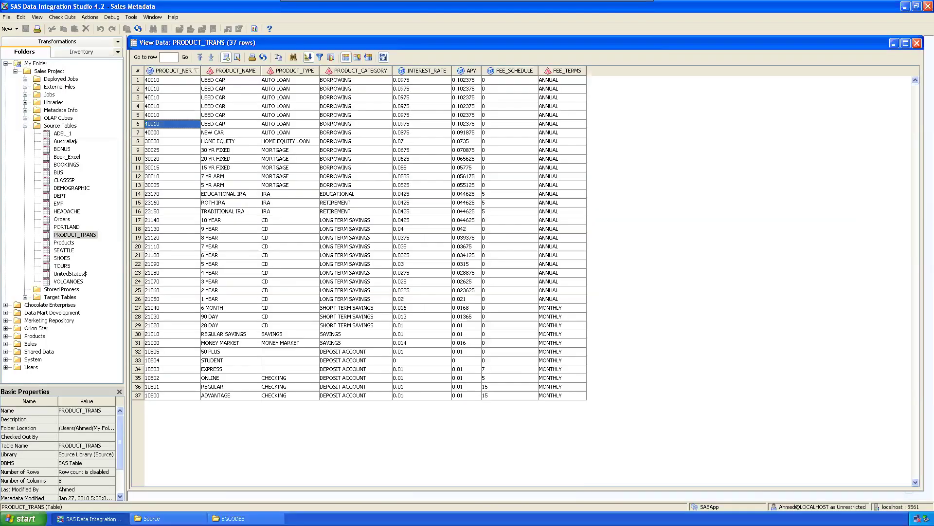
pyautogui.click(305, 72)
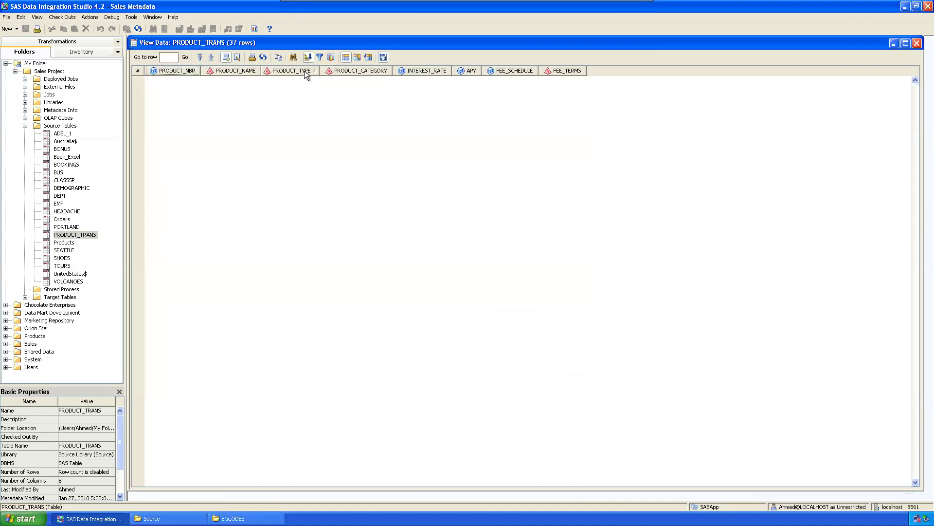
pyautogui.moveTo(286, 79); pyautogui.dragTo(287, 99)
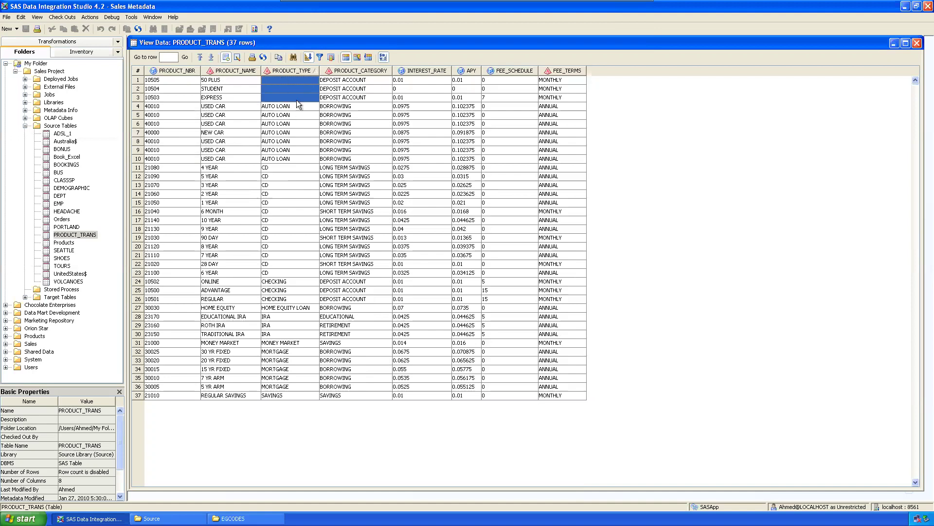
# - Switch to the Word document and review the Fee_schedule lookup rule on valid values and the name of the lookup table
pyautogui.click(626, 7)
pyautogui.moveTo(165, 253); pyautogui.dragTo(413, 253)
pyautogui.click(328, 268)
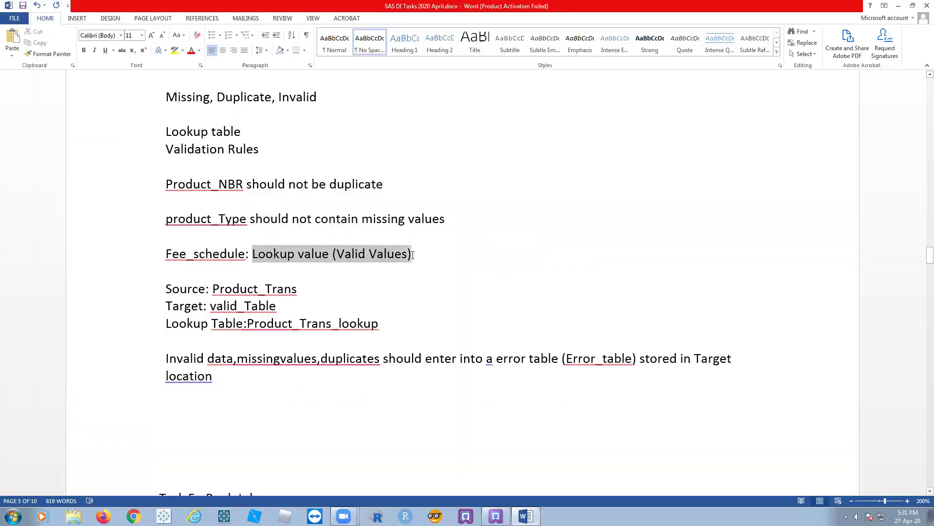
pyautogui.click(450, 265)
pyautogui.moveTo(339, 254); pyautogui.dragTo(400, 250)
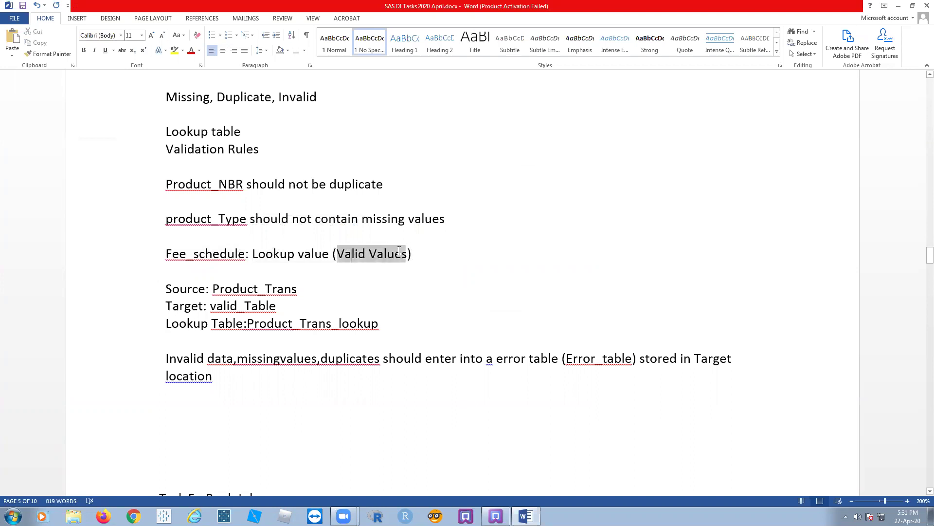
pyautogui.click(448, 287)
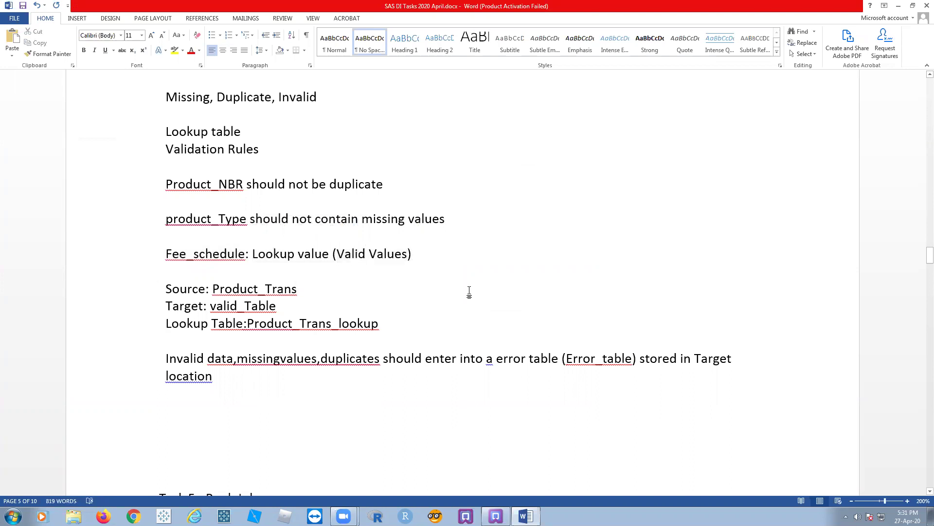
pyautogui.moveTo(252, 253); pyautogui.dragTo(320, 255)
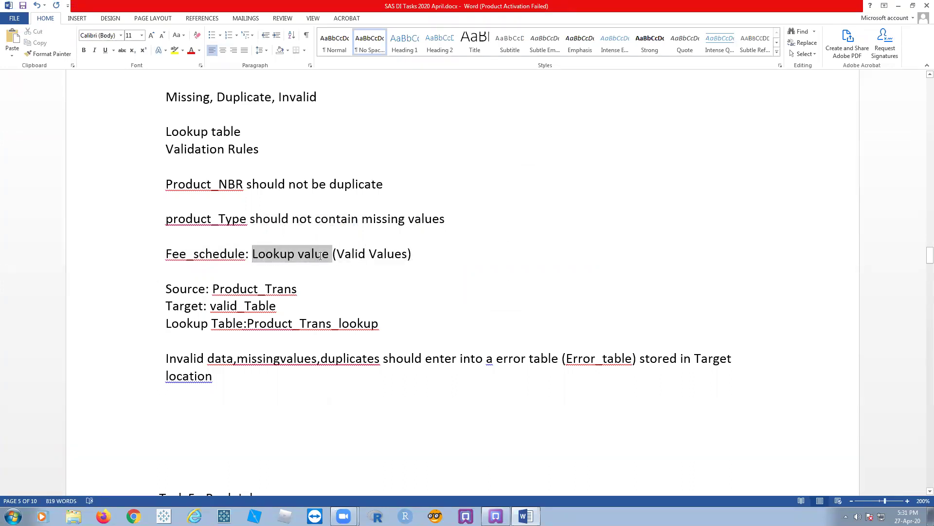
pyautogui.click(346, 275)
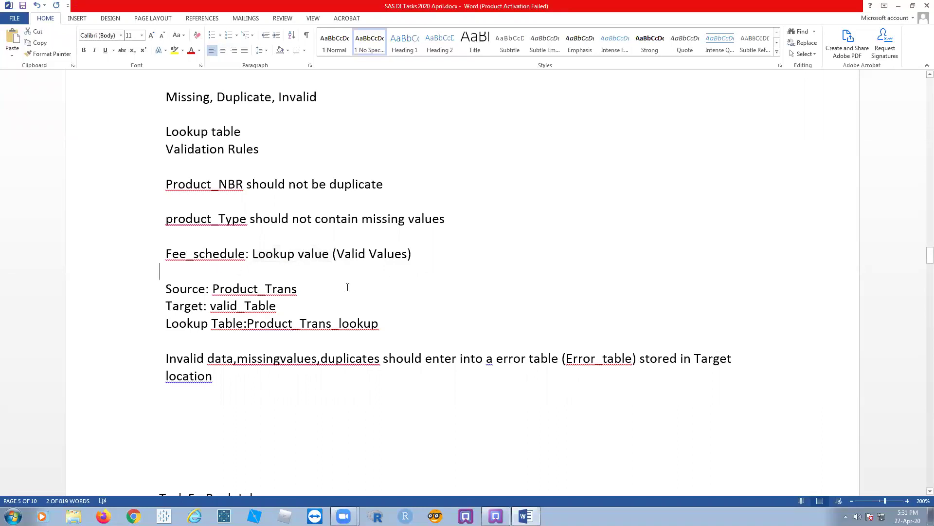
pyautogui.moveTo(252, 253); pyautogui.dragTo(336, 255)
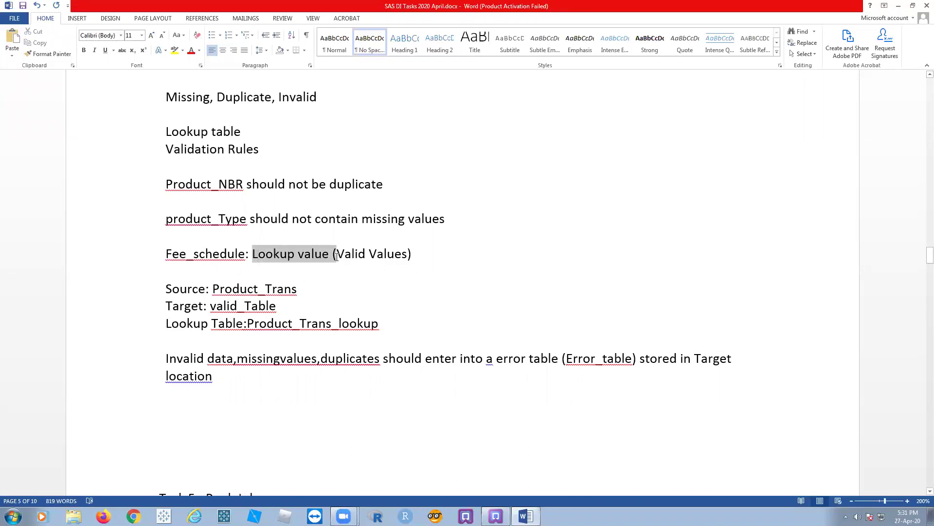
pyautogui.click(371, 282)
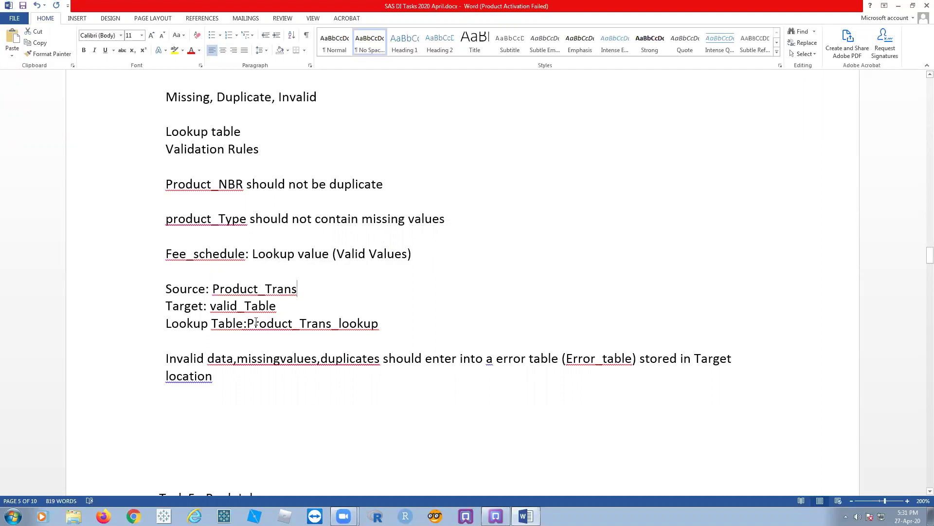
pyautogui.moveTo(249, 323); pyautogui.dragTo(430, 329)
pyautogui.click(431, 335)
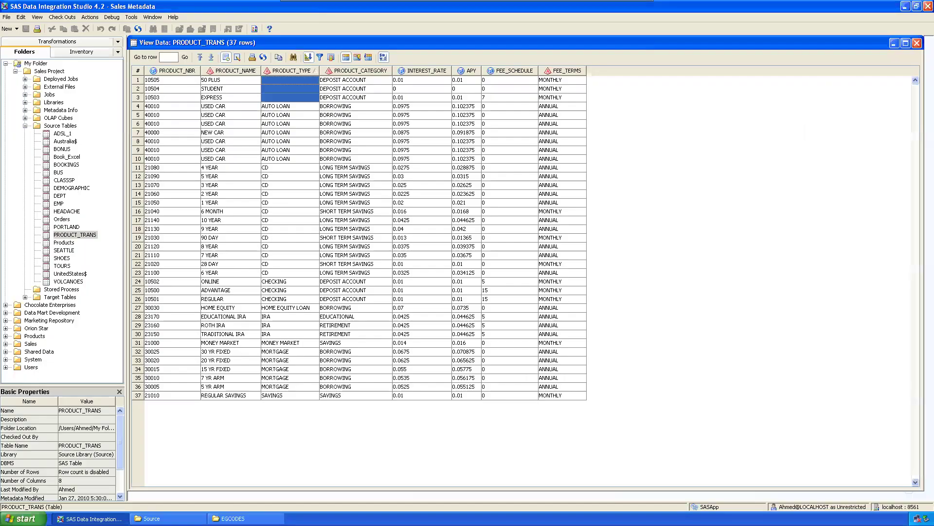
# - Copy the product_trans_lookup data set from the S:\Source folder into the S:\EGCODES folder
pyautogui.click(152, 518)
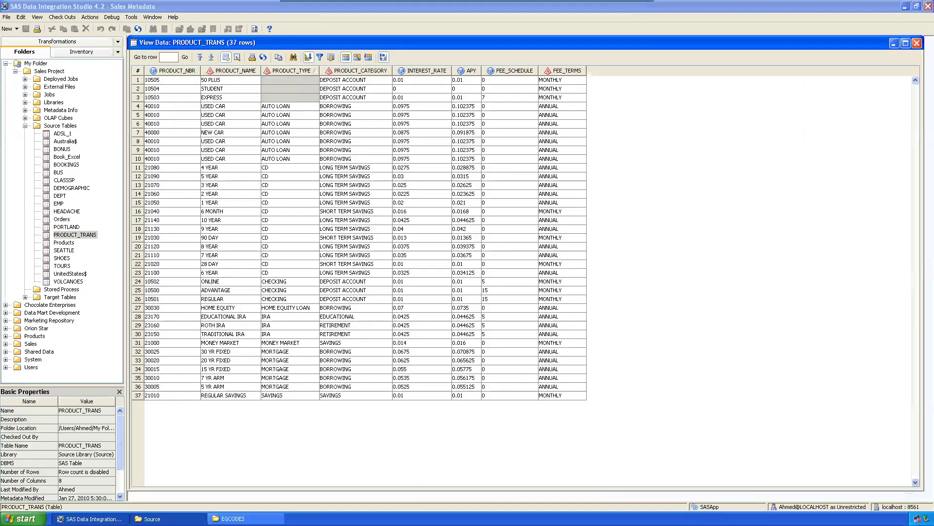
pyautogui.click(440, 317)
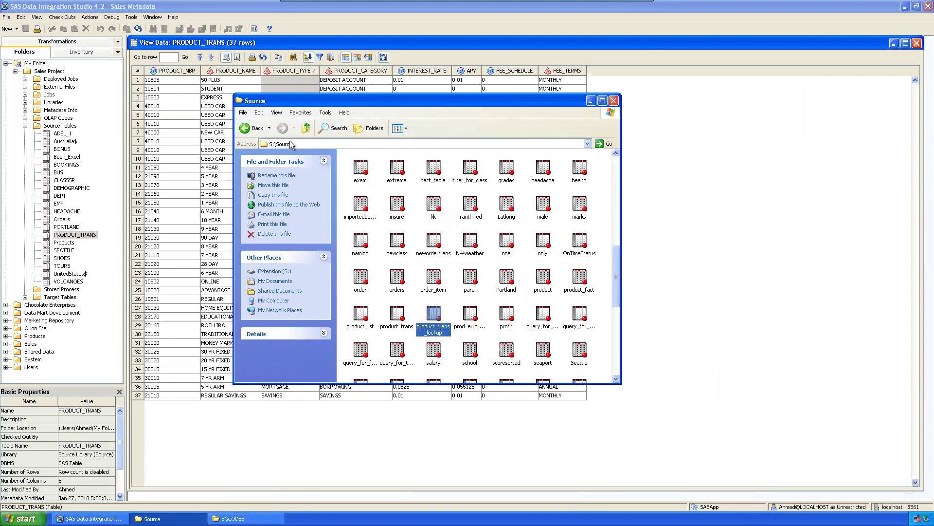
pyautogui.click(249, 129)
pyautogui.doubleClick(490, 163)
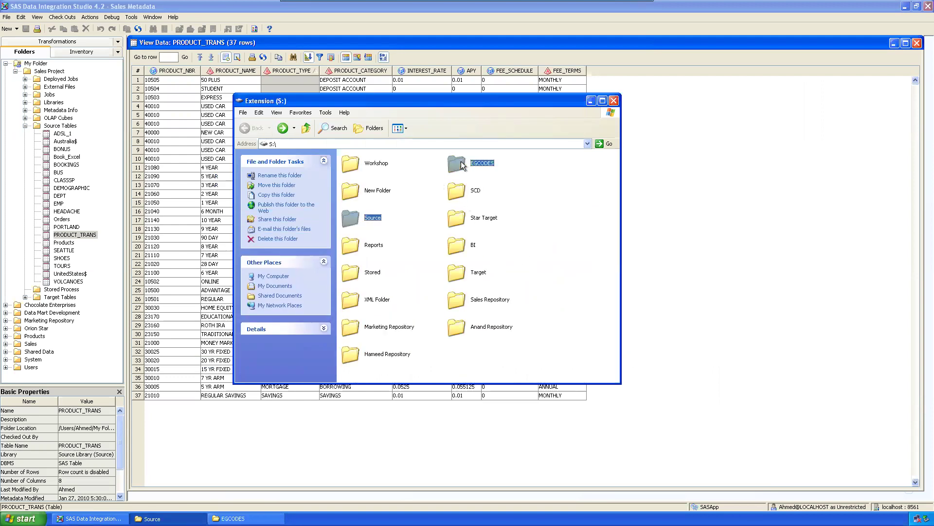
pyautogui.rightClick(562, 312)
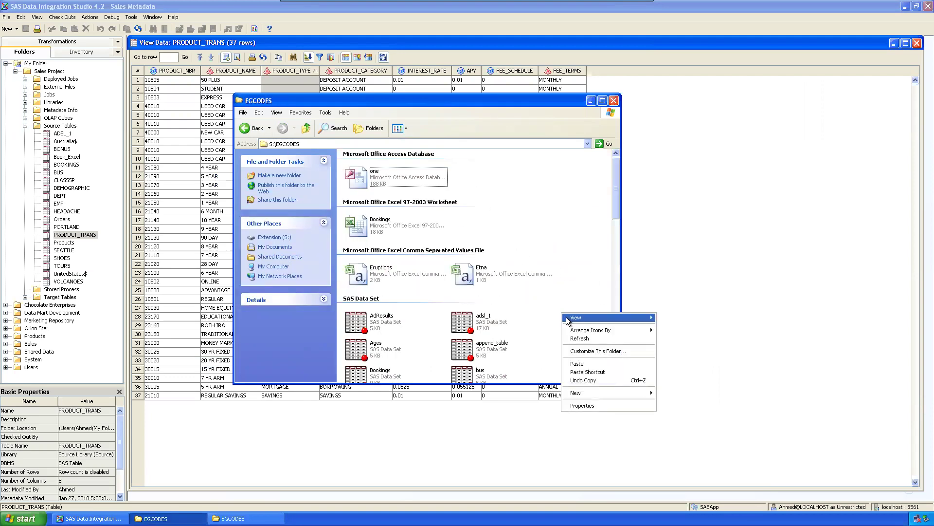
pyautogui.click(578, 363)
pyautogui.click(590, 101)
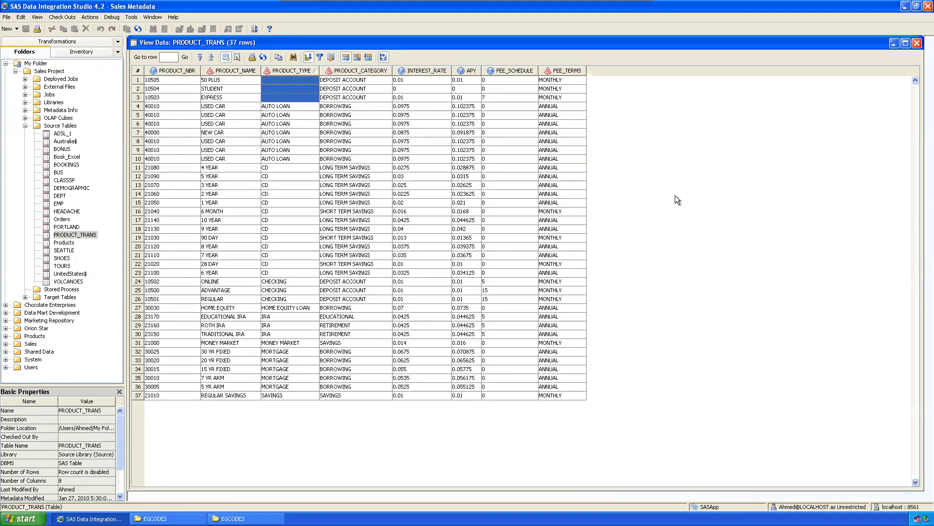
# - Sort the PRODUCT_TRANS data by FEE_SCHEDULE in ascending order
pyautogui.click(524, 72)
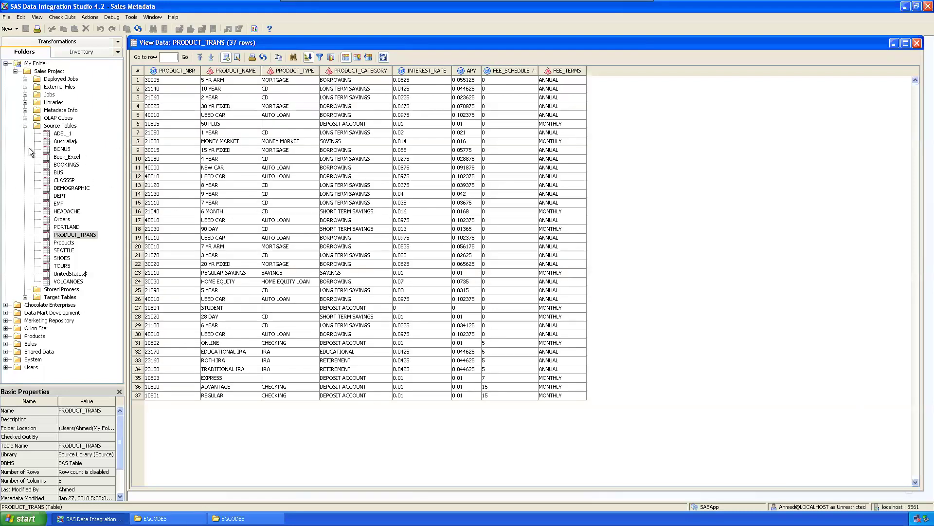
# - Register the PRODUCT_TRANS_LOOKUP SAS table from Source Library in the Source Tables folder
pyautogui.rightClick(54, 126)
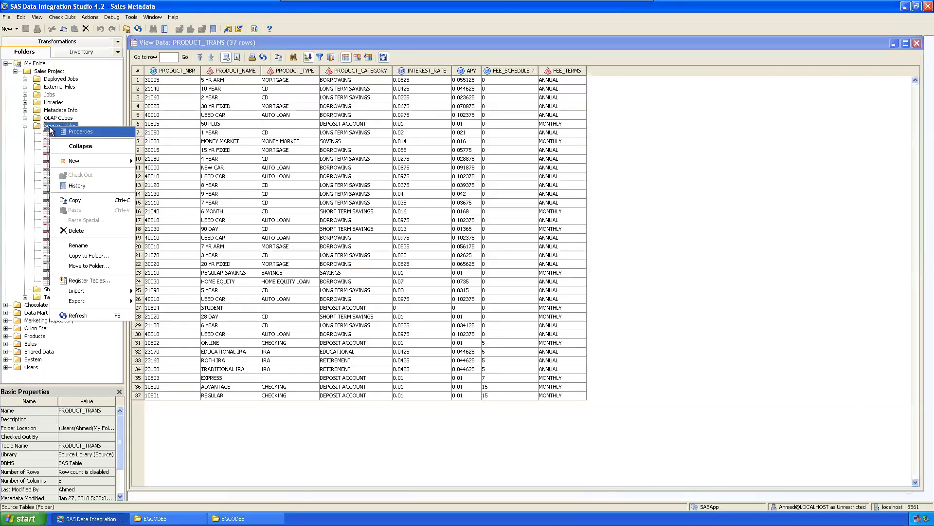
pyautogui.click(92, 280)
pyautogui.click(364, 259)
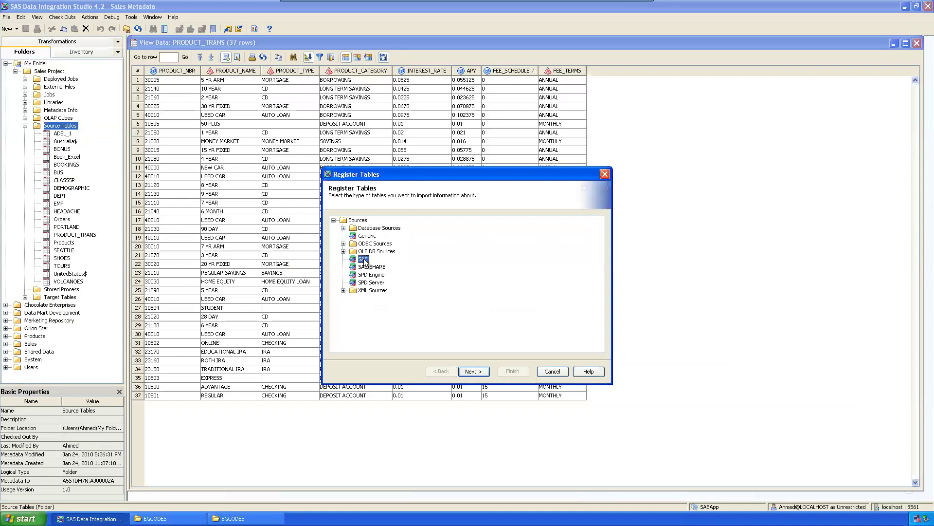
pyautogui.click(470, 371)
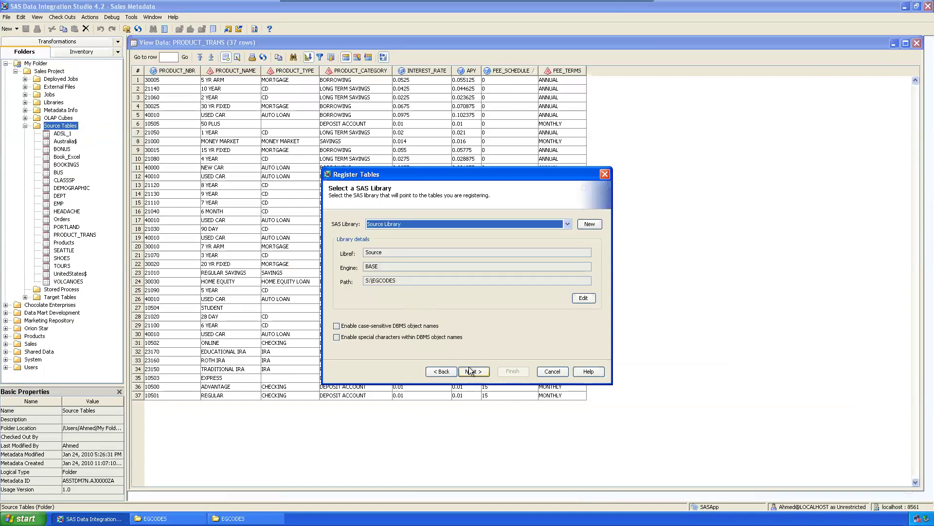
pyautogui.click(472, 372)
pyautogui.moveTo(536, 249); pyautogui.dragTo(538, 293)
pyautogui.click(398, 283)
pyautogui.click(473, 371)
pyautogui.click(512, 372)
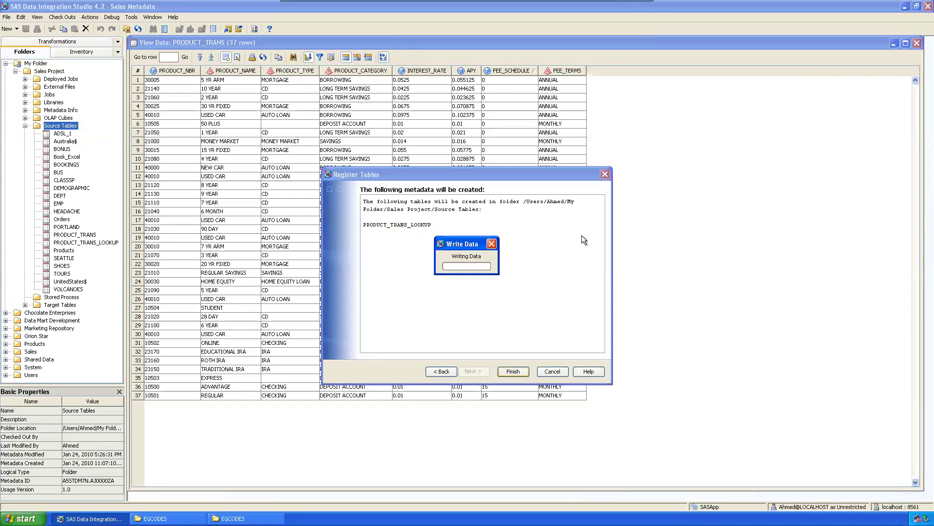
# - Move the PRODUCT_TRANS data window aside and view the data of PRODUCT_TRANS_LOOKUP
pyautogui.moveTo(244, 54); pyautogui.dragTo(453, 137)
pyautogui.rightClick(93, 242)
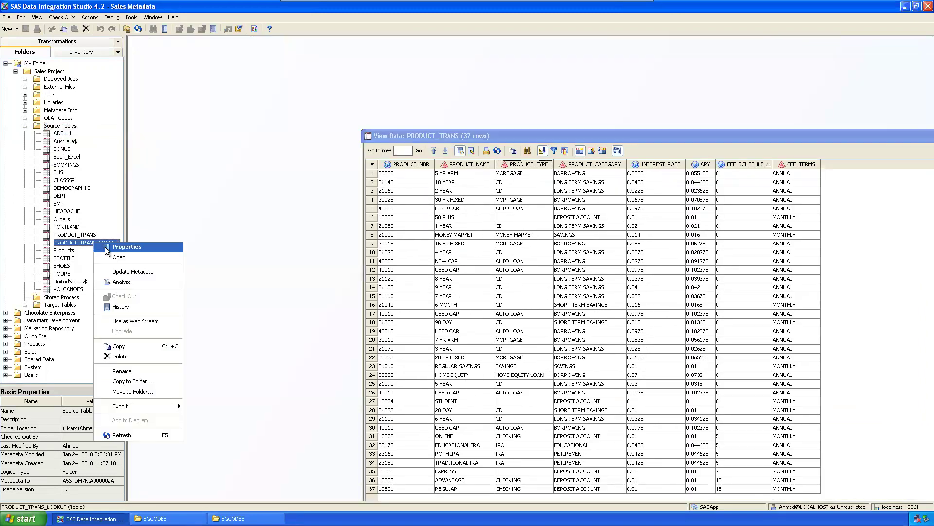
pyautogui.click(116, 261)
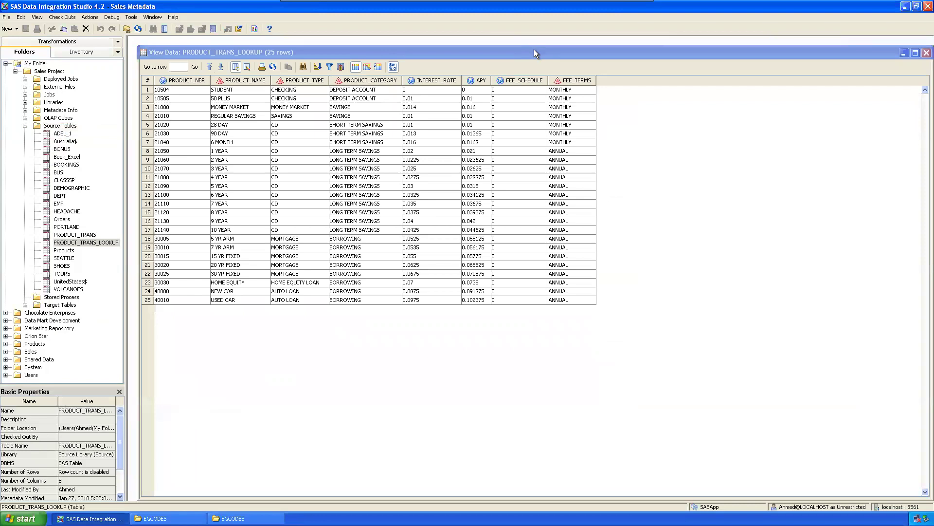
# - Arrange the PRODUCT_TRANS_LOOKUP and PRODUCT_TRANS data windows side by side, and restore PRODUCT_TRANS to its original row order
pyautogui.moveTo(227, 49); pyautogui.dragTo(238, 192)
pyautogui.click(474, 133)
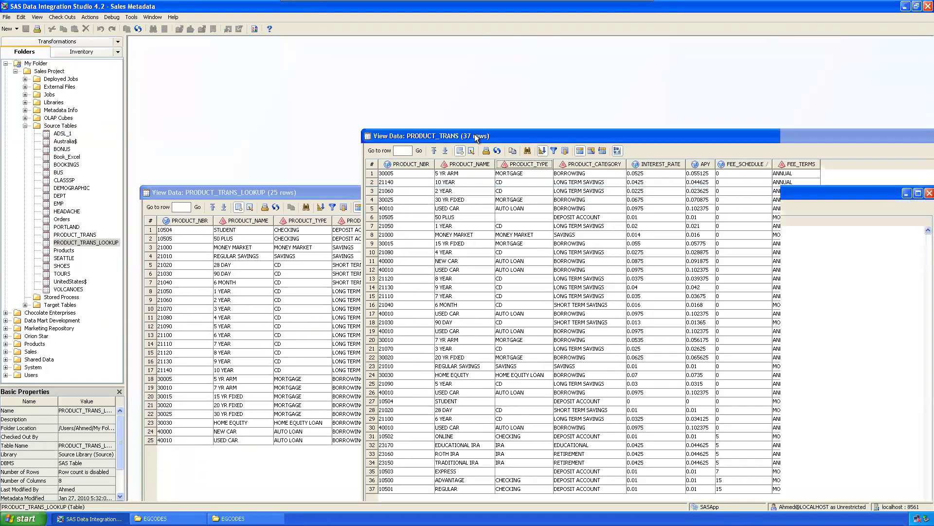
pyautogui.moveTo(330, 194); pyautogui.dragTo(301, 91)
pyautogui.moveTo(814, 173); pyautogui.dragTo(525, 173)
pyautogui.moveTo(474, 100); pyautogui.dragTo(428, 100)
pyautogui.moveTo(530, 135); pyautogui.dragTo(573, 117)
pyautogui.moveTo(415, 153); pyautogui.dragTo(402, 154)
pyautogui.click(402, 147)
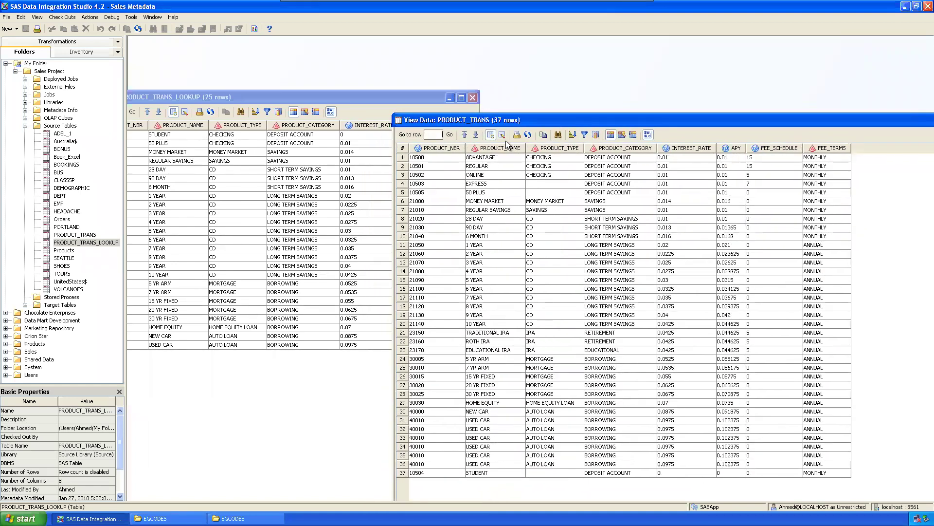
pyautogui.moveTo(431, 121); pyautogui.dragTo(518, 106)
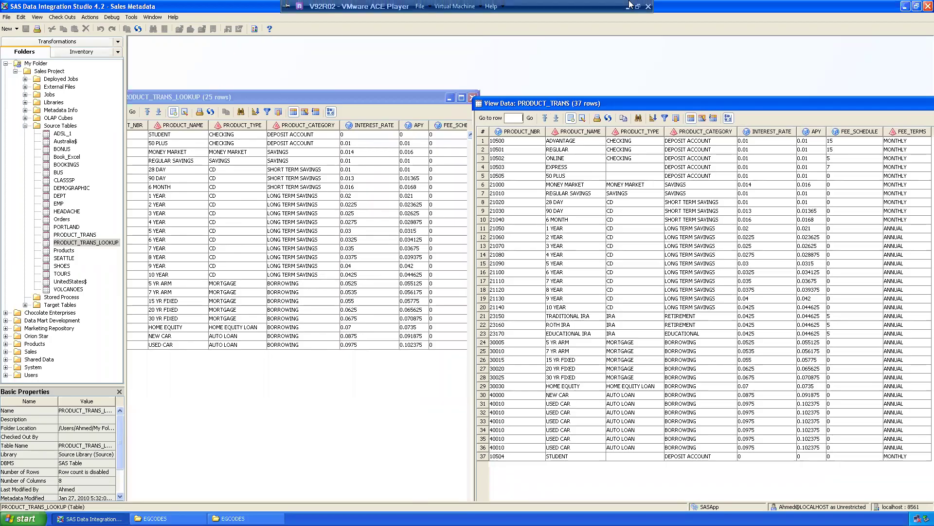
# - Reread the Fee_schedule lookup rule in the Word task document and return to SAS Data Integration Studio
pyautogui.click(630, 6)
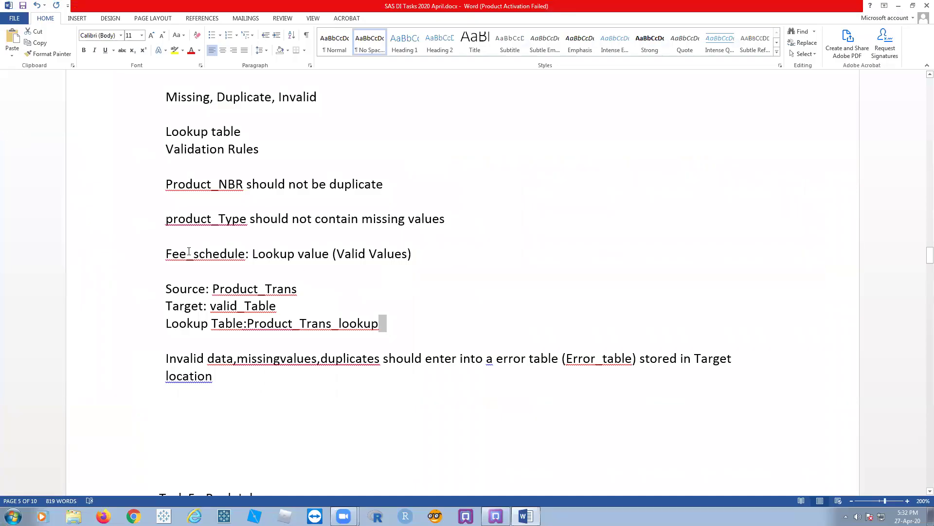
pyautogui.moveTo(188, 253); pyautogui.dragTo(242, 253)
pyautogui.click(432, 265)
pyautogui.hotkey('alt', 'Tab')
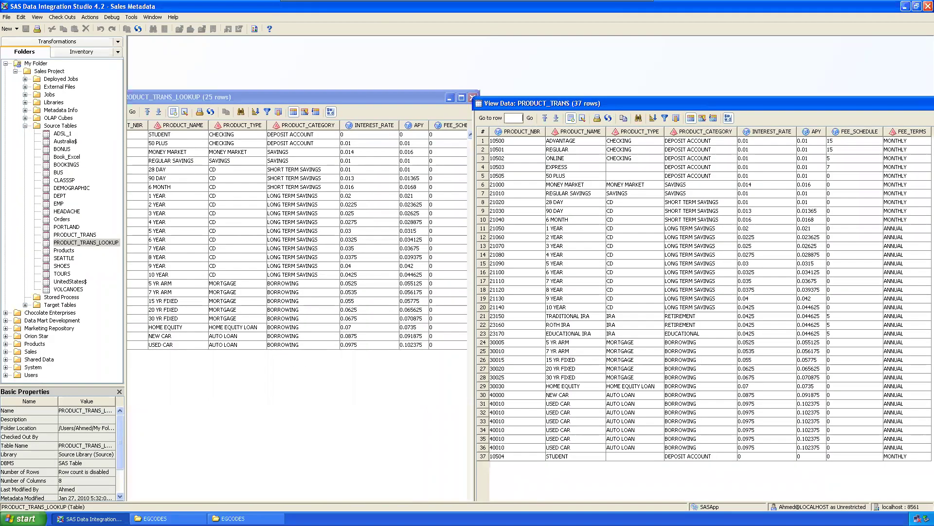
# - Bring the full FEE_SCHEDULE column of PRODUCT_TRANS_LOOKUP into sight and examine its valid values
pyautogui.click(443, 125)
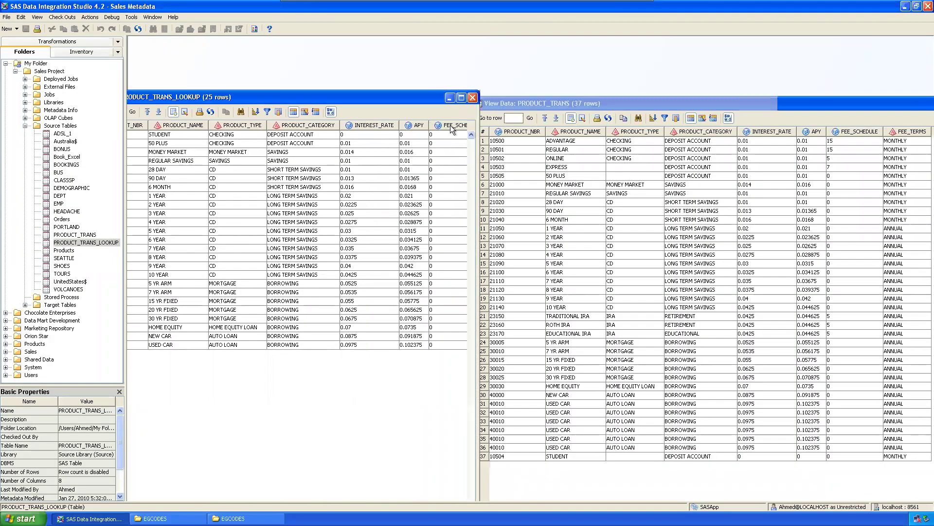
pyautogui.moveTo(521, 103); pyautogui.dragTo(530, 99)
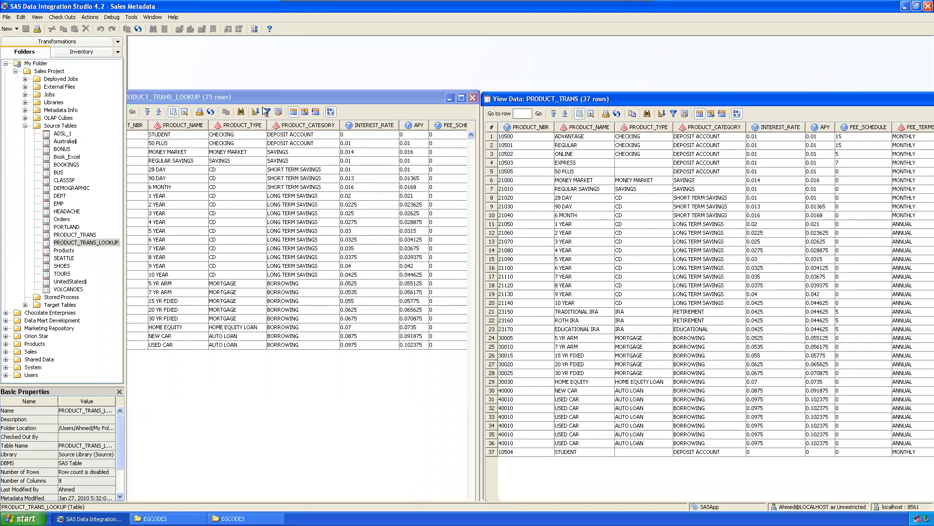
pyautogui.moveTo(225, 96); pyautogui.dragTo(212, 95)
pyautogui.moveTo(429, 135); pyautogui.dragTo(428, 287)
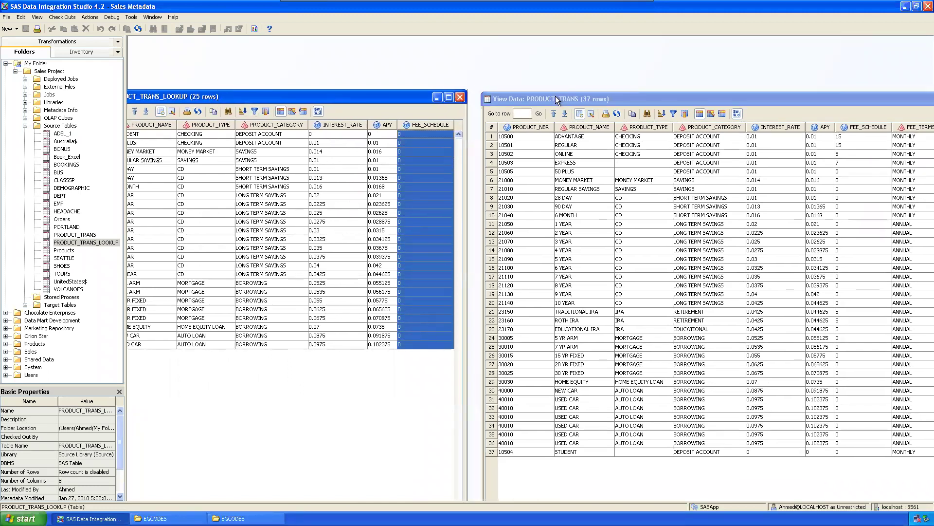
# - Examine the FEE_SCHEDULE values of PRODUCT_TRANS for ones that do not match the lookup table
pyautogui.moveTo(558, 99); pyautogui.dragTo(294, 68)
pyautogui.moveTo(582, 106); pyautogui.dragTo(585, 131)
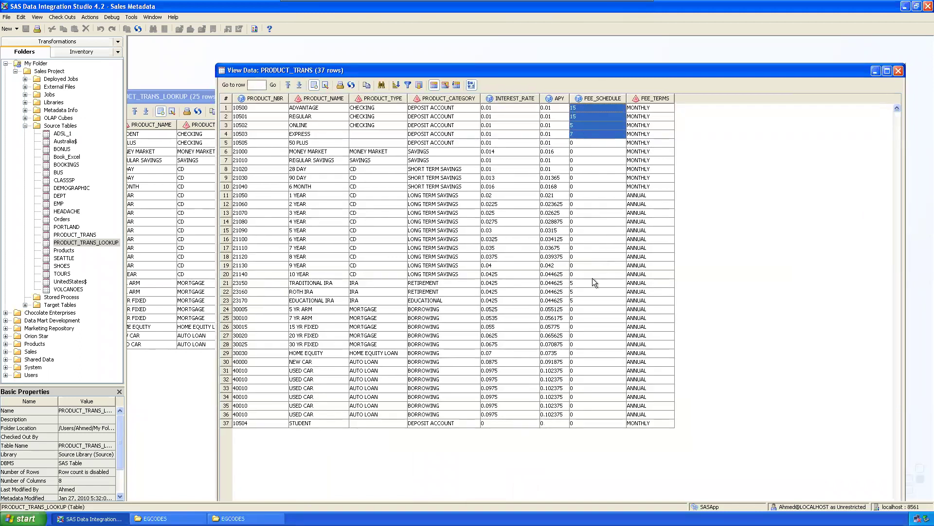
pyautogui.moveTo(592, 280); pyautogui.dragTo(596, 322)
pyautogui.moveTo(594, 283); pyautogui.dragTo(591, 298)
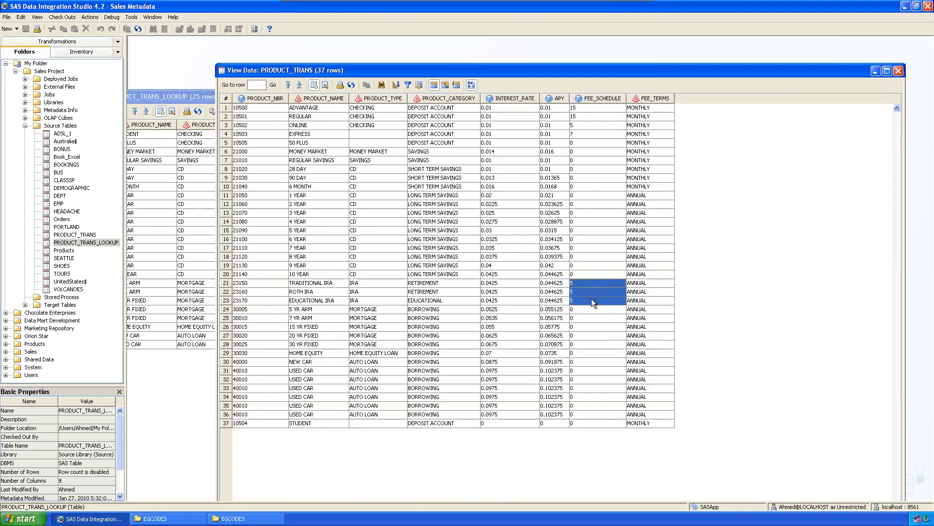
pyautogui.click(583, 135)
pyautogui.moveTo(580, 106); pyautogui.dragTo(583, 139)
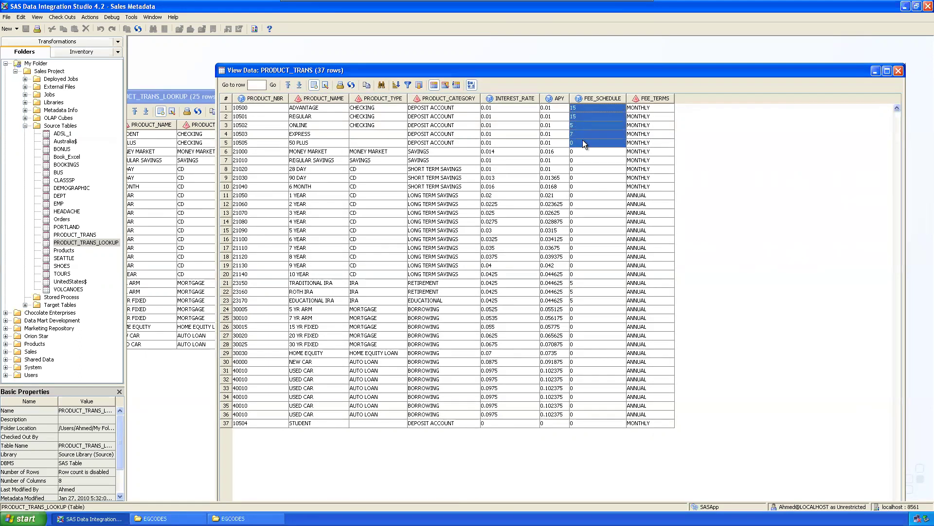
pyautogui.click(718, 158)
pyautogui.moveTo(588, 107); pyautogui.dragTo(591, 421)
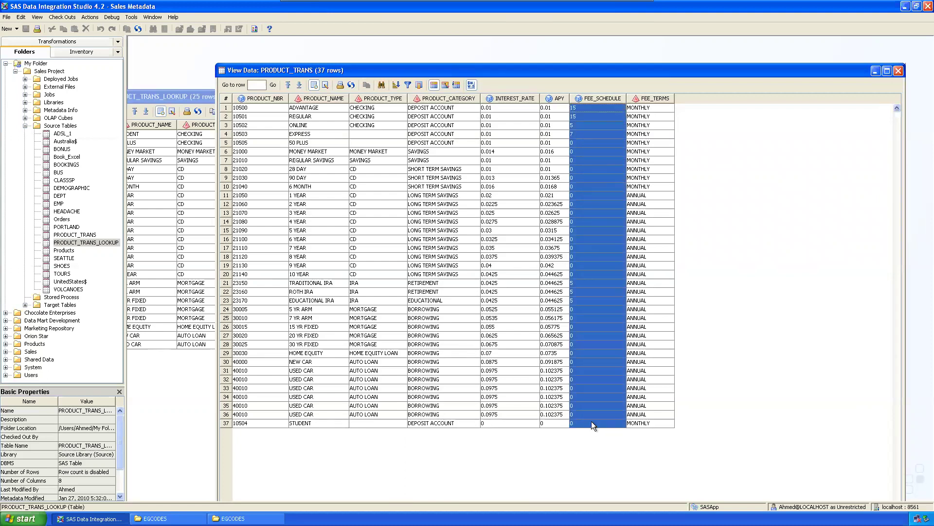
pyautogui.click(758, 252)
# - Check the FEE_SCHEDULE column of PRODUCT_TRANS_LOOKUP again, then close both data windows
pyautogui.click(191, 96)
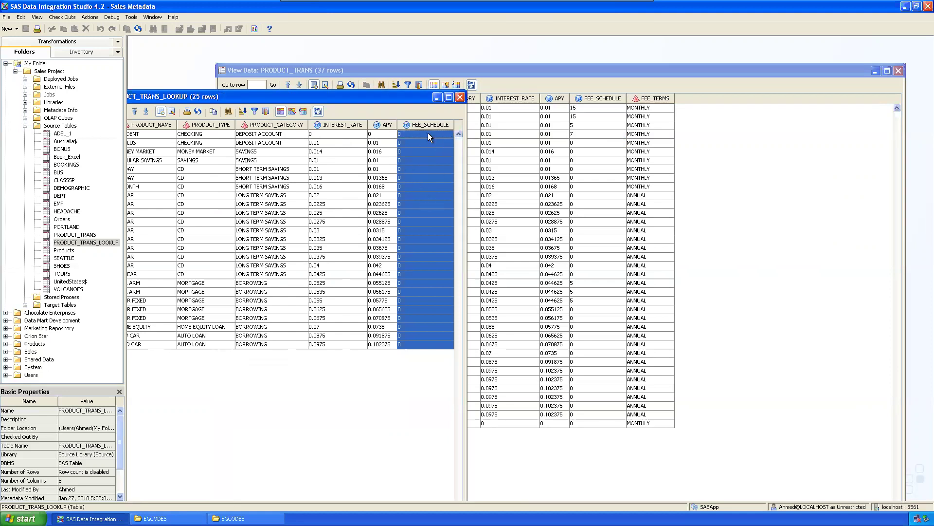
pyautogui.click(400, 283)
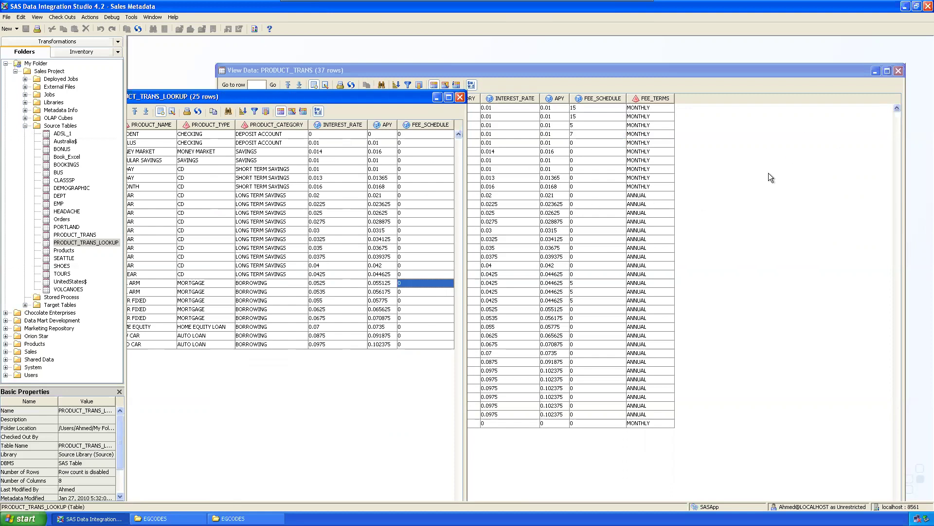
pyautogui.click(460, 97)
pyautogui.moveTo(612, 68); pyautogui.dragTo(533, 54)
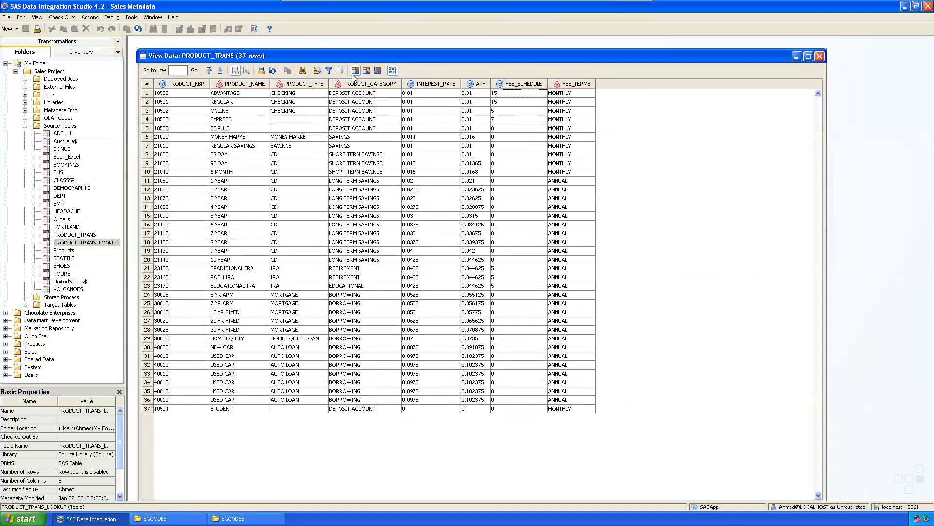
pyautogui.click(820, 55)
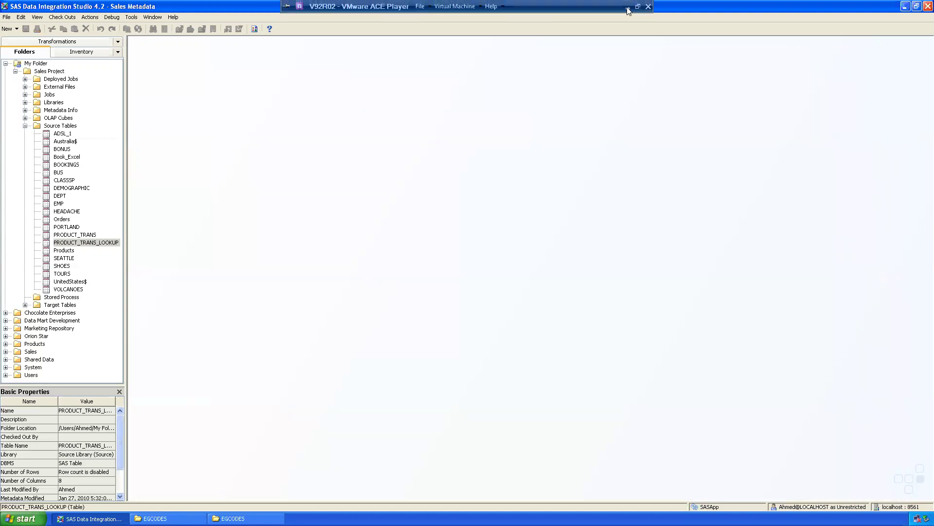
# - Switch to the Word task document and review the names of the lookup table and the target table
pyautogui.click(627, 7)
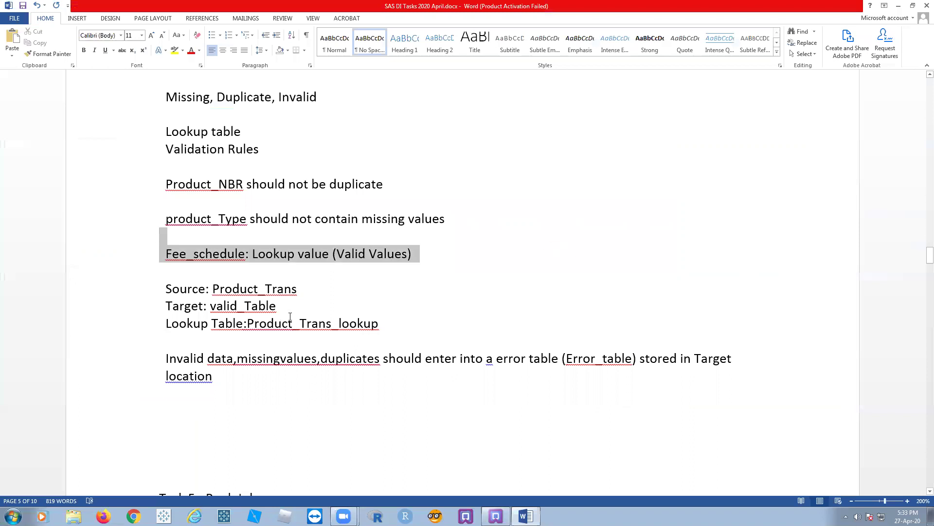
pyautogui.moveTo(170, 326); pyautogui.dragTo(391, 329)
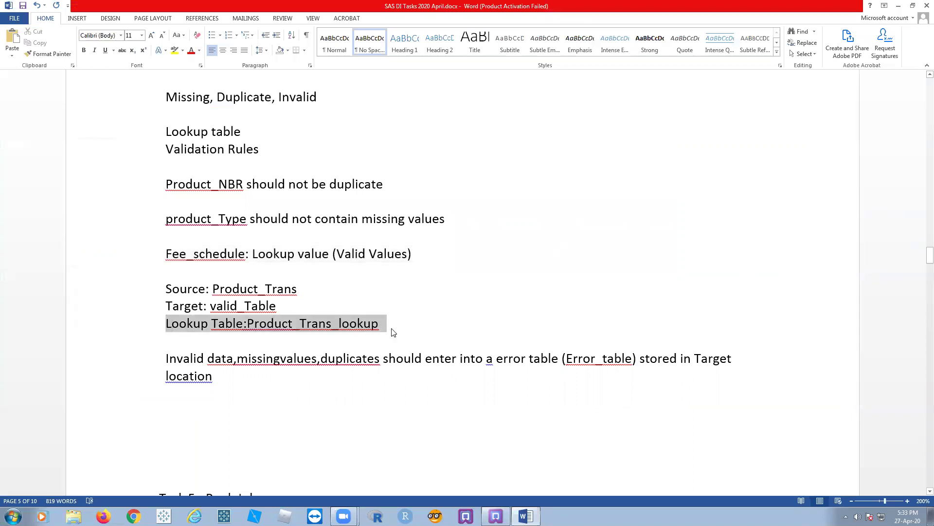
pyautogui.press('Up')
pyautogui.moveTo(216, 306); pyautogui.dragTo(309, 306)
pyautogui.click(309, 307)
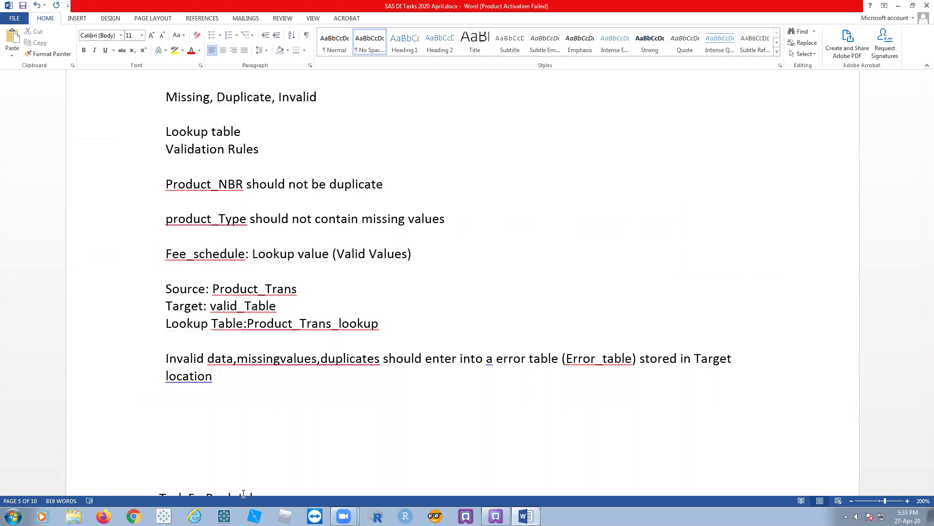
# - Switch to SAS Data Integration Studio and start a new table named Valid_Table in the Target Tables folder
pyautogui.click(496, 516)
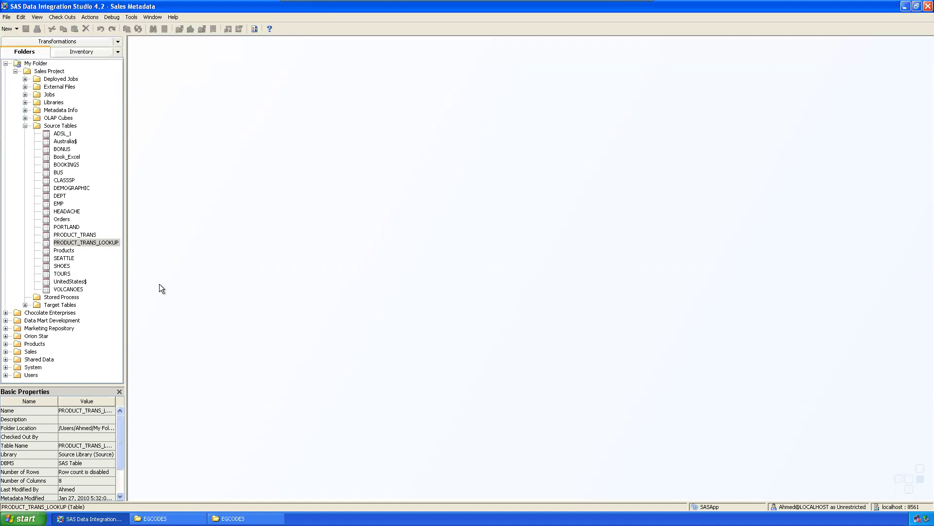
pyautogui.click(25, 305)
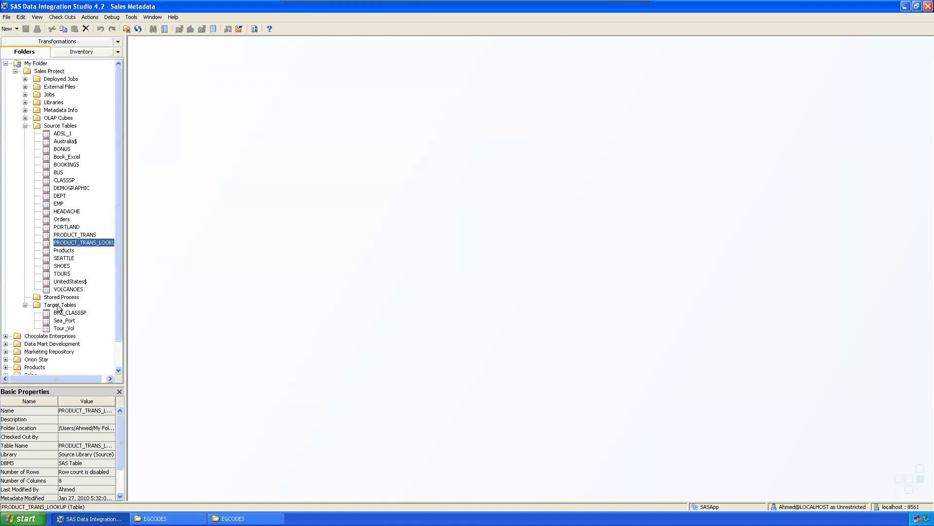
pyautogui.rightClick(57, 306)
pyautogui.moveTo(123, 340)
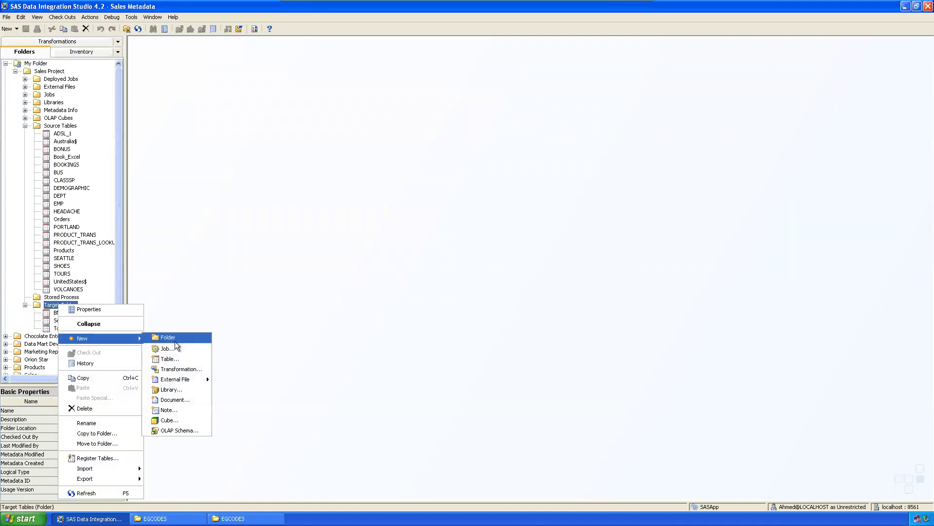
pyautogui.click(168, 359)
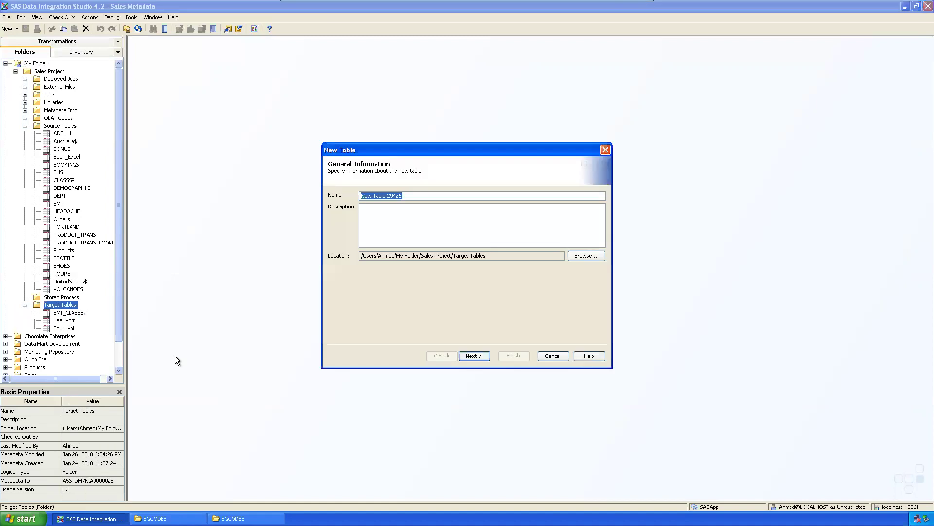
pyautogui.write('Valid_Table')
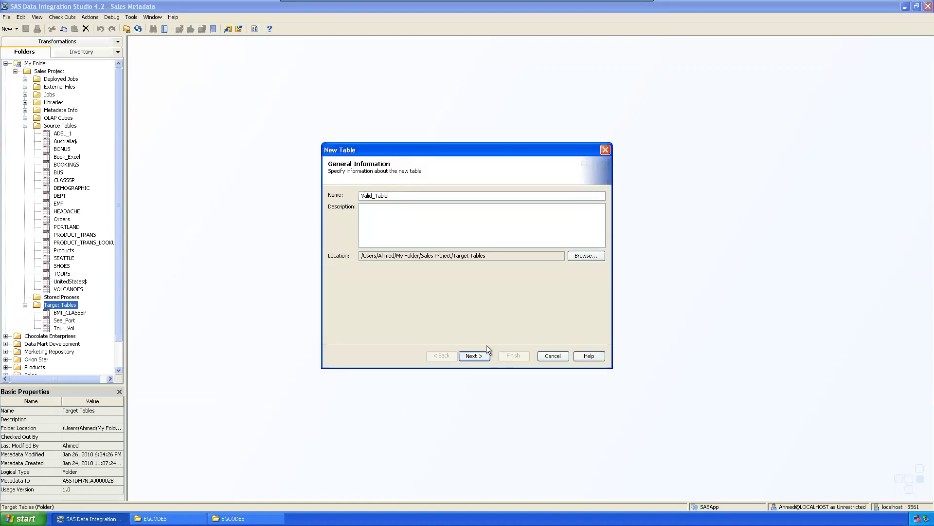
pyautogui.click(474, 356)
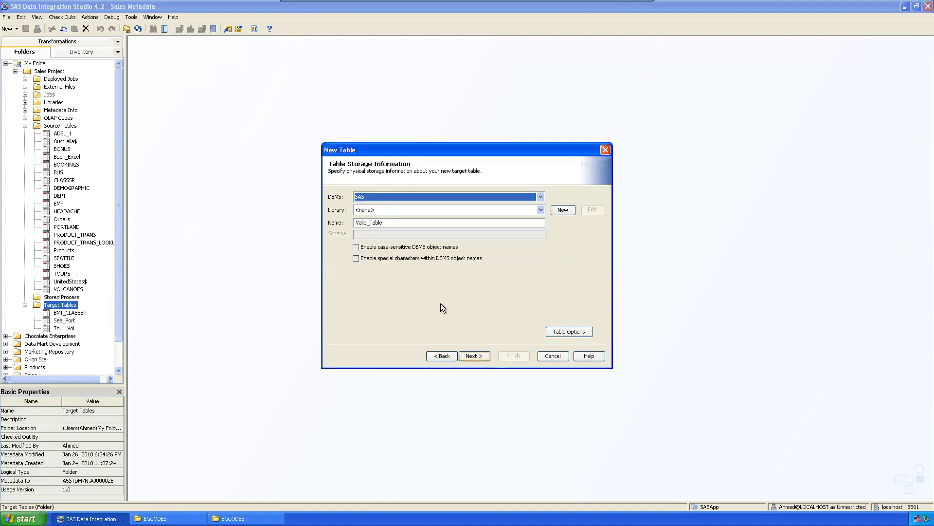
# - Assign the new table's storage to the Target Library and proceed to its column selection
pyautogui.click(411, 210)
pyautogui.scroll(-3, 544, 238)
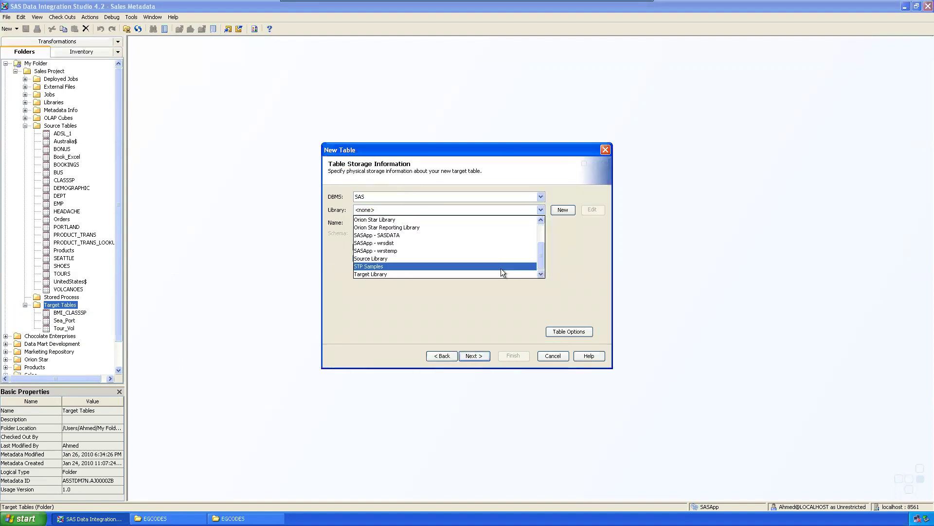
pyautogui.click(390, 273)
pyautogui.click(480, 355)
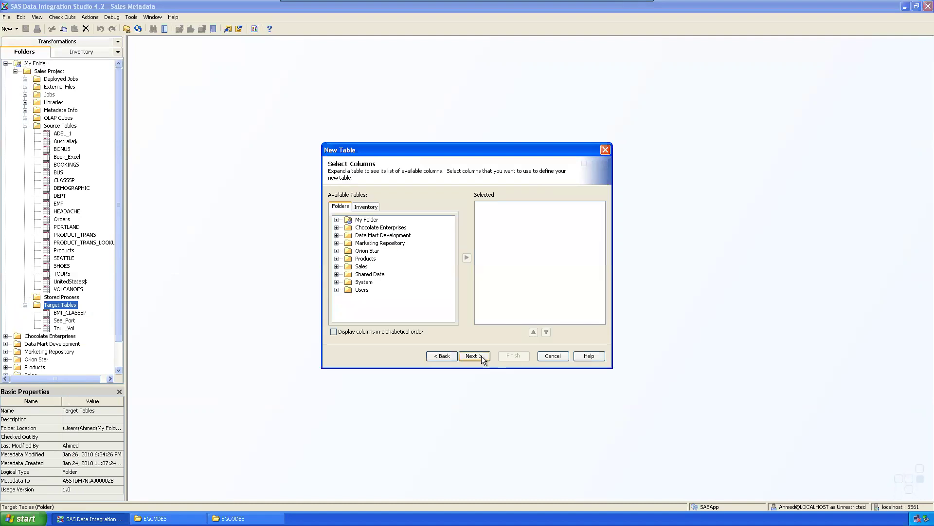
# - Add all columns of the PRODUCT_TRANS source table to Valid_Table and finish creating the table
pyautogui.click(336, 219)
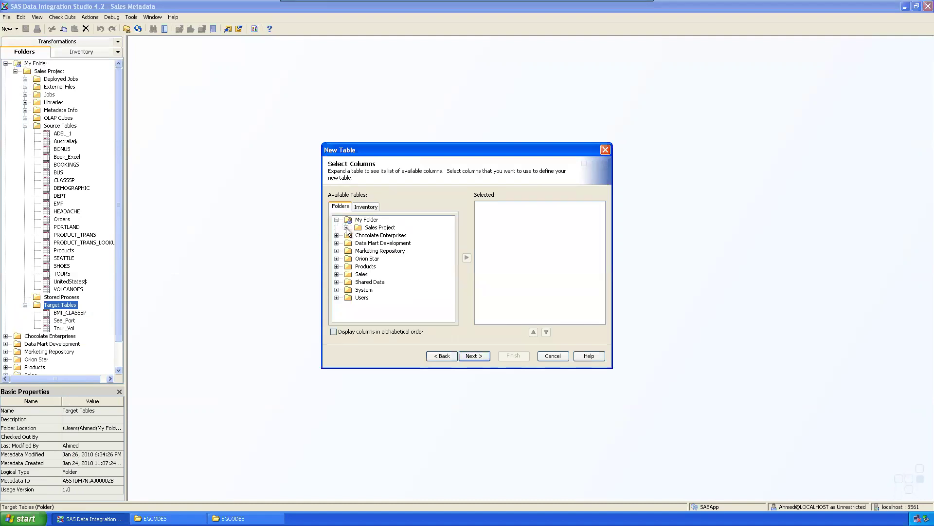
pyautogui.click(346, 227)
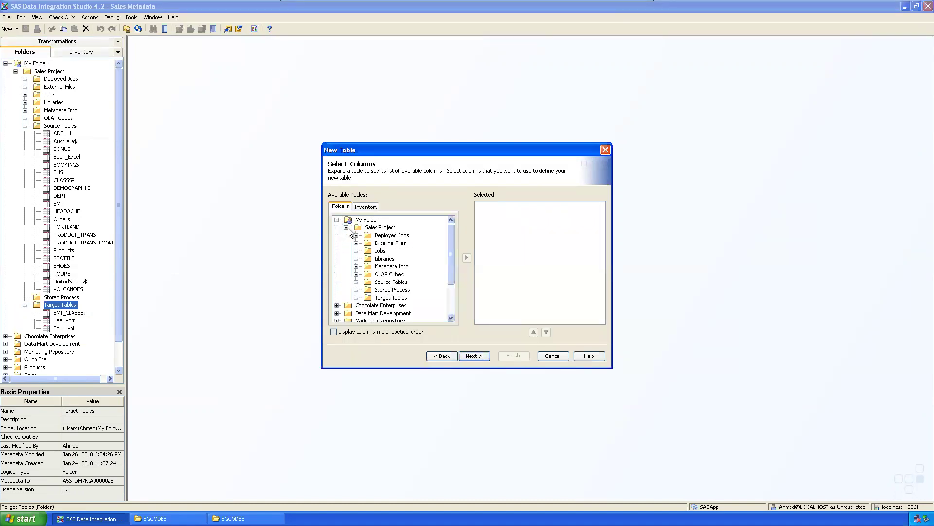
pyautogui.click(356, 282)
pyautogui.scroll(-4, 422, 252)
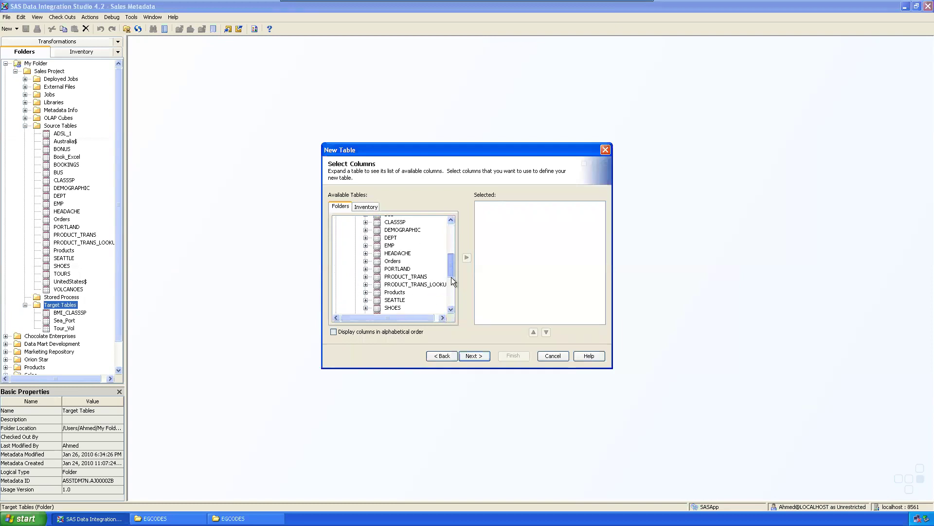
pyautogui.click(415, 247)
pyautogui.click(467, 258)
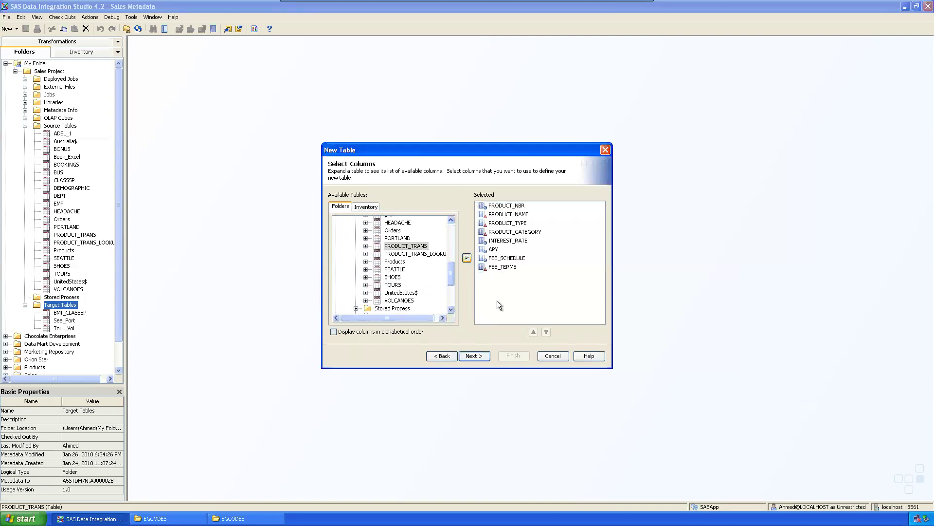
pyautogui.click(477, 355)
pyautogui.click(477, 354)
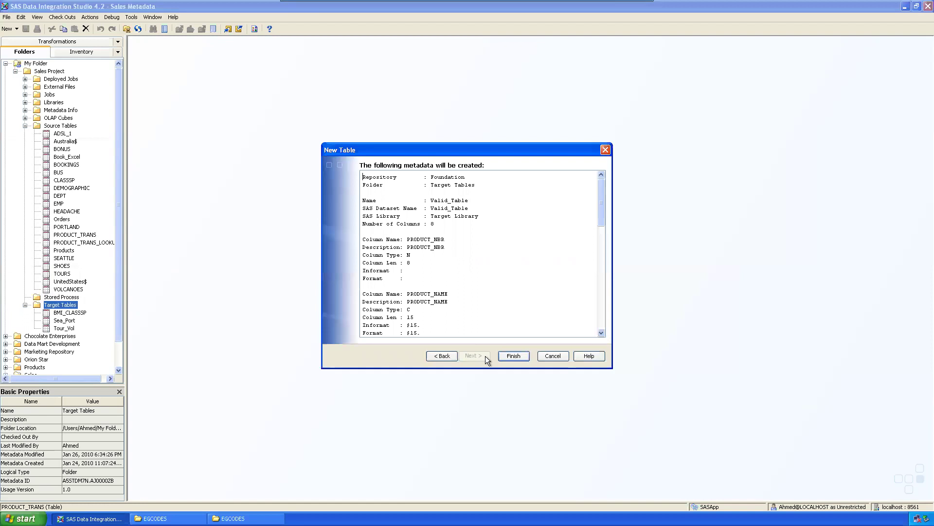
pyautogui.click(510, 357)
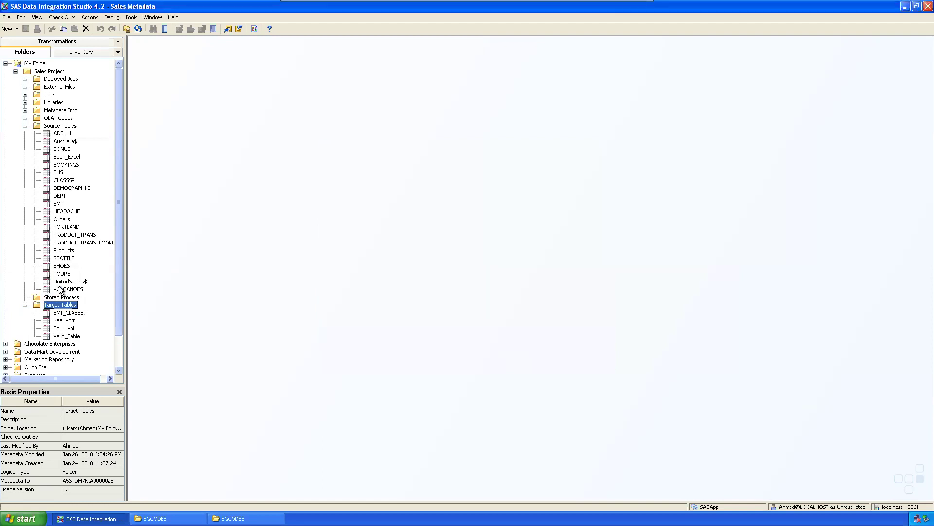
# - Check Valid_Table among the target tables, and tidy the Sales Project tree so Source Tables is collapsed and Jobs expanded
pyautogui.scroll(-1, 118, 293)
pyautogui.click(76, 312)
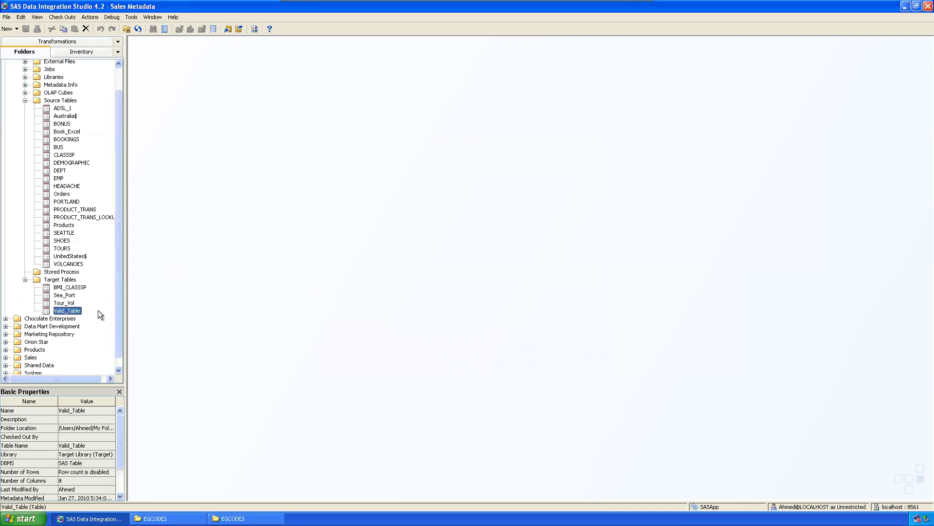
pyautogui.scroll(1, 122, 273)
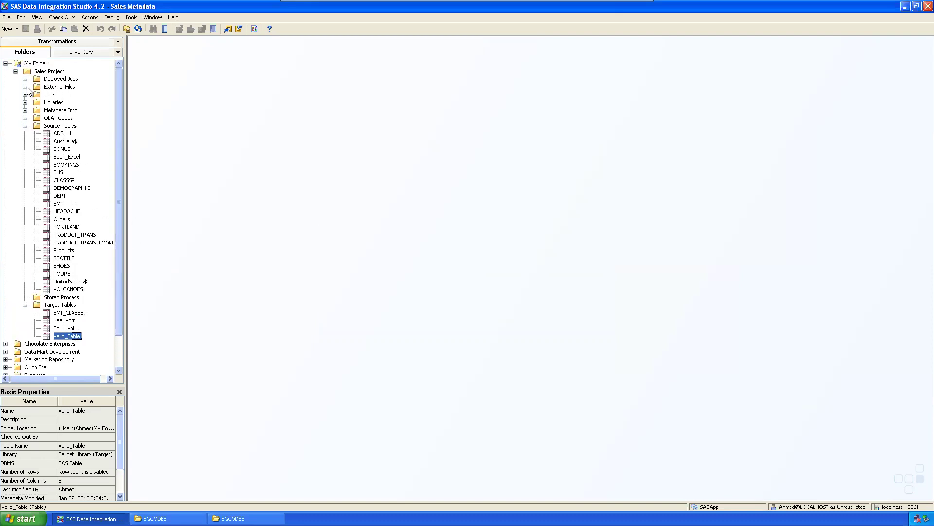
pyautogui.click(15, 71)
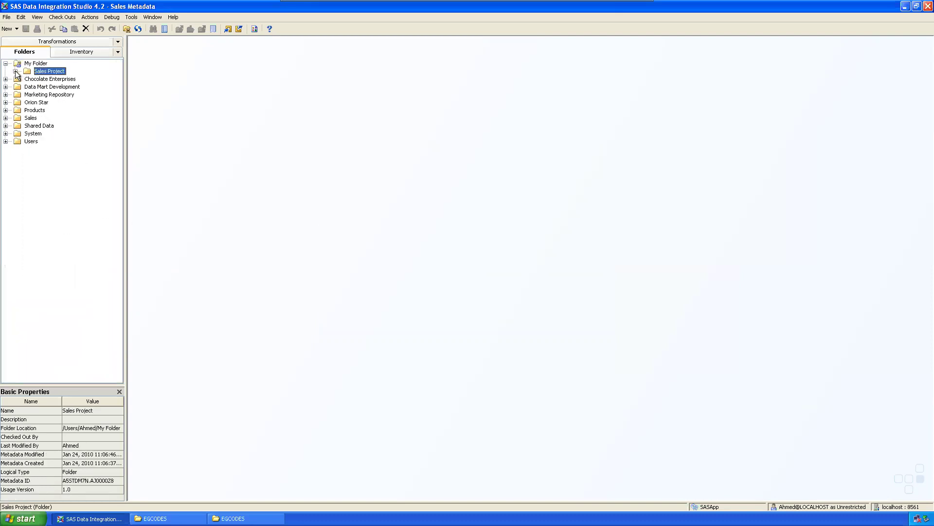
pyautogui.click(15, 71)
pyautogui.click(25, 126)
pyautogui.click(25, 94)
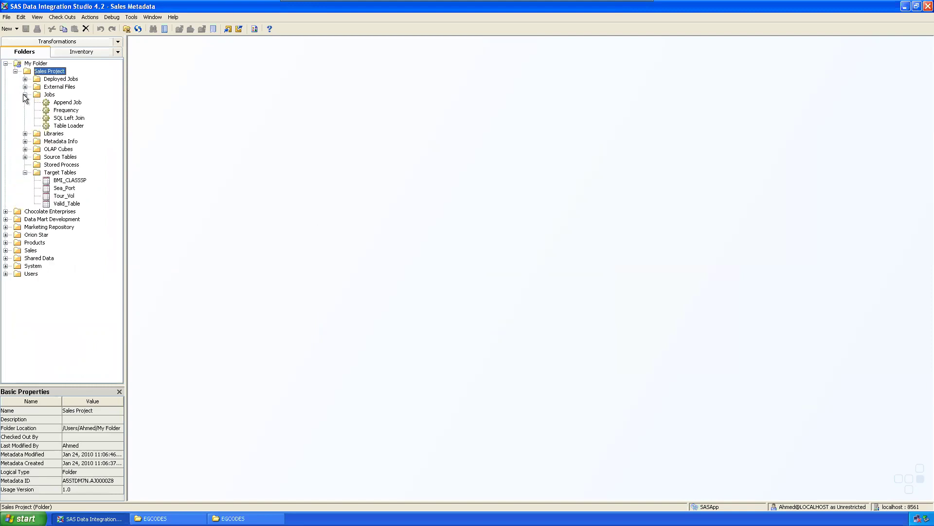
# - Create a new job named Data Validation in the Jobs folder, without trailing spaces in its name
pyautogui.rightClick(48, 95)
pyautogui.moveTo(85, 129)
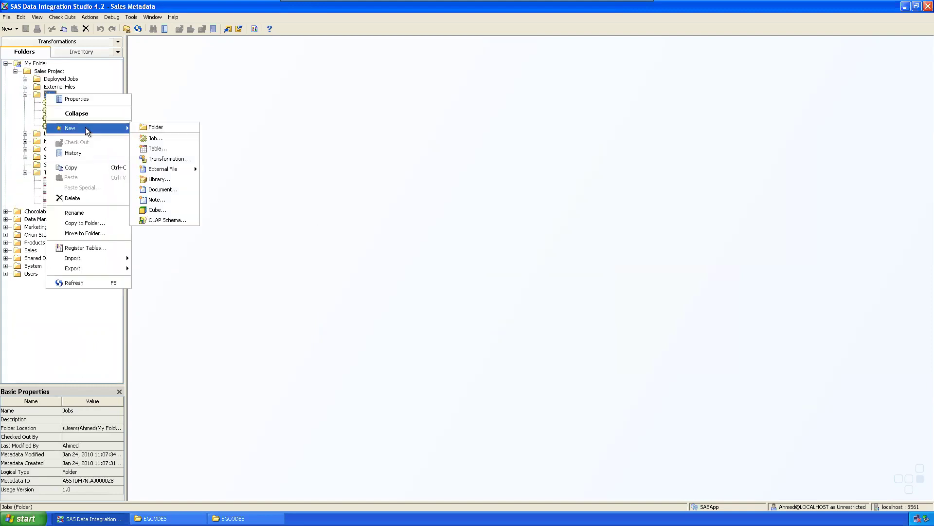
pyautogui.click(163, 139)
pyautogui.write('Validati')
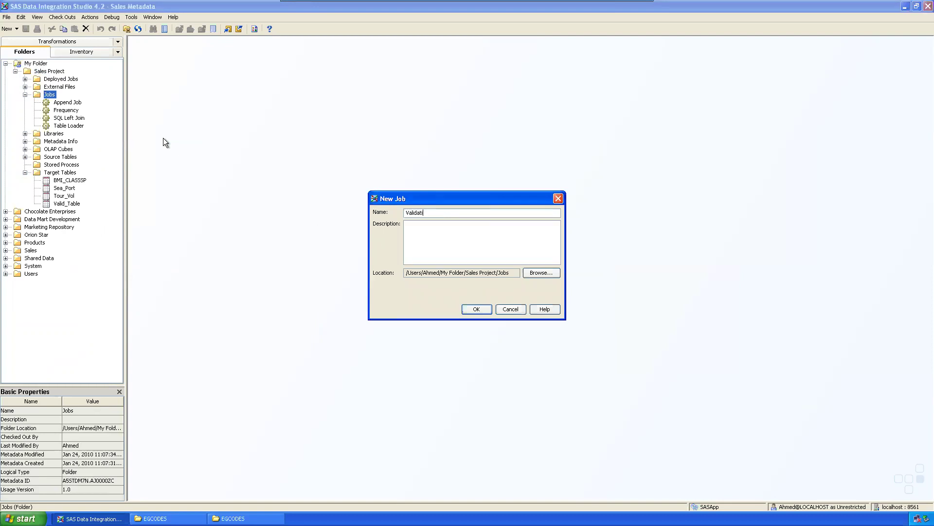
pyautogui.write('on')
pyautogui.press('Home')
pyautogui.write('Data')
pyautogui.click(480, 309)
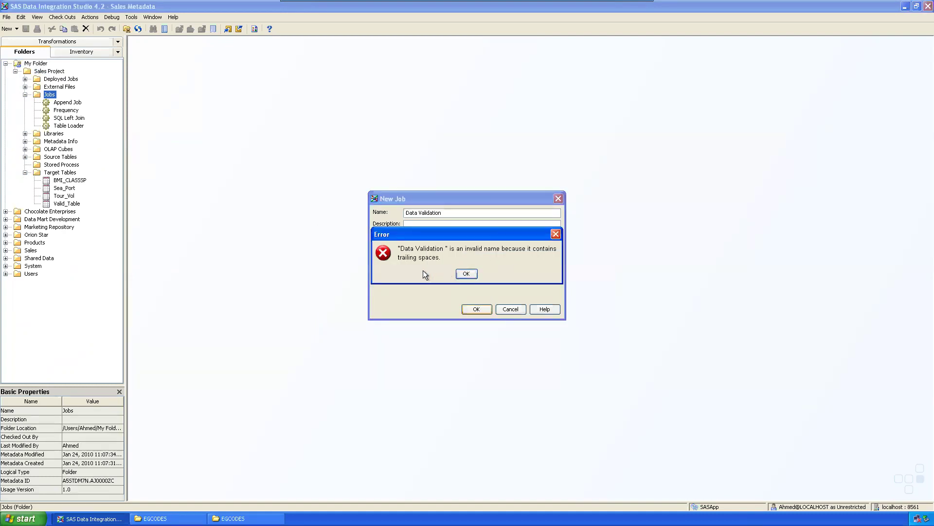
pyautogui.click(556, 234)
pyautogui.click(454, 215)
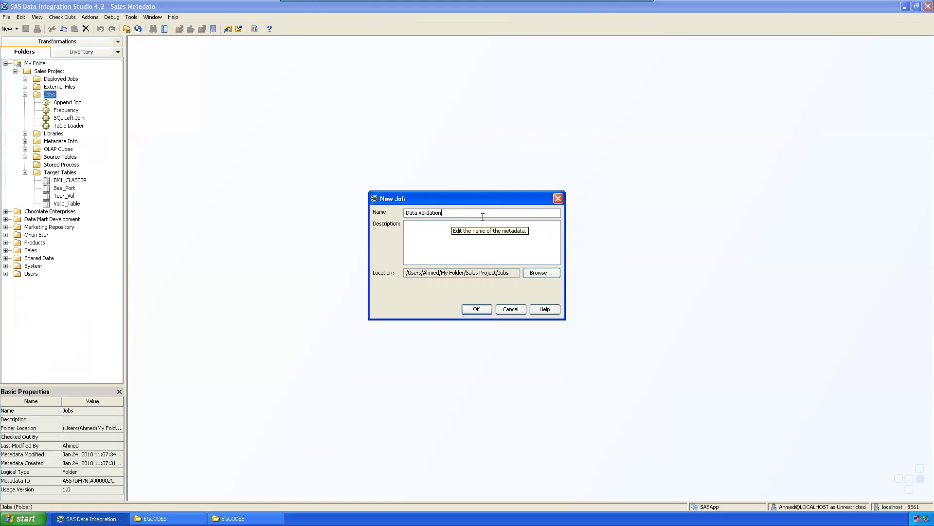
pyautogui.click(483, 309)
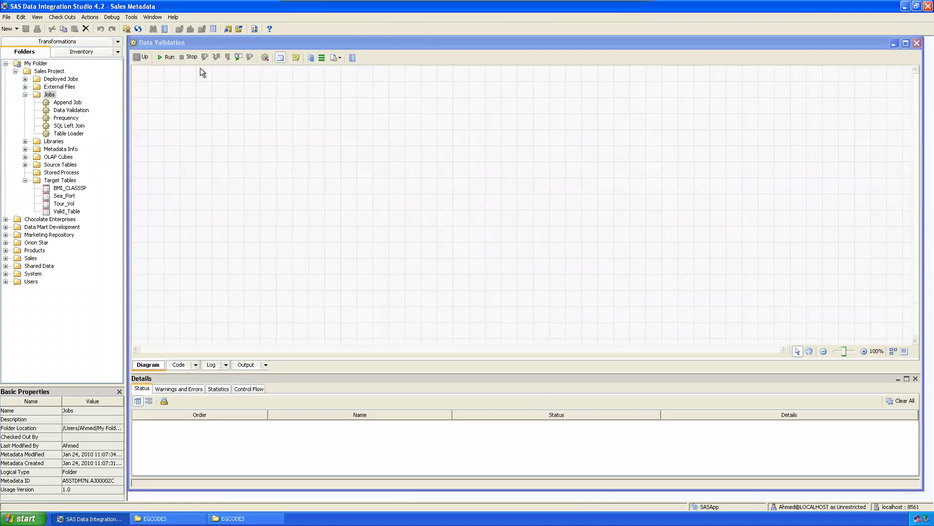
# - Place the PRODUCT_TRANS source table in the upper part of the Data Validation job diagram
pyautogui.click(197, 46)
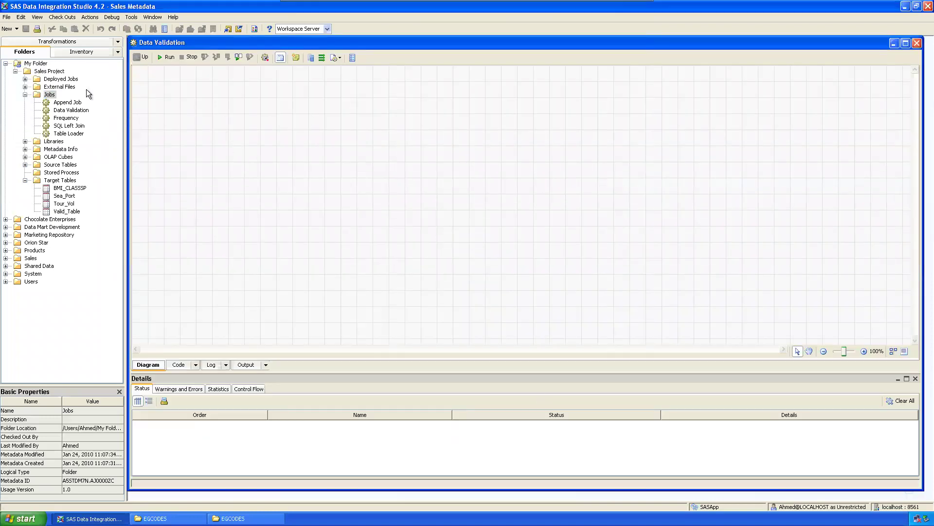
pyautogui.click(24, 164)
pyautogui.moveTo(92, 275); pyautogui.dragTo(302, 137)
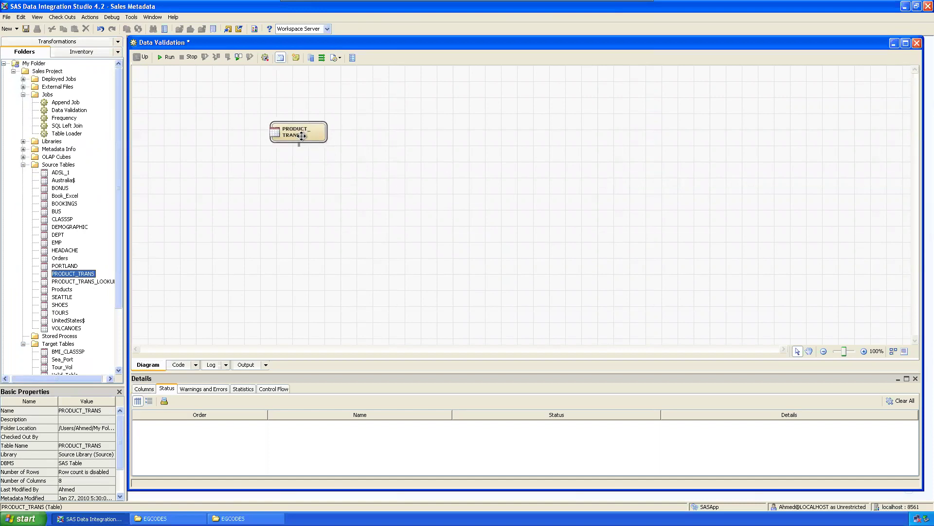
# - Add a Data Validation transformation below PRODUCT_TRANS and connect the source table to it
pyautogui.click(72, 42)
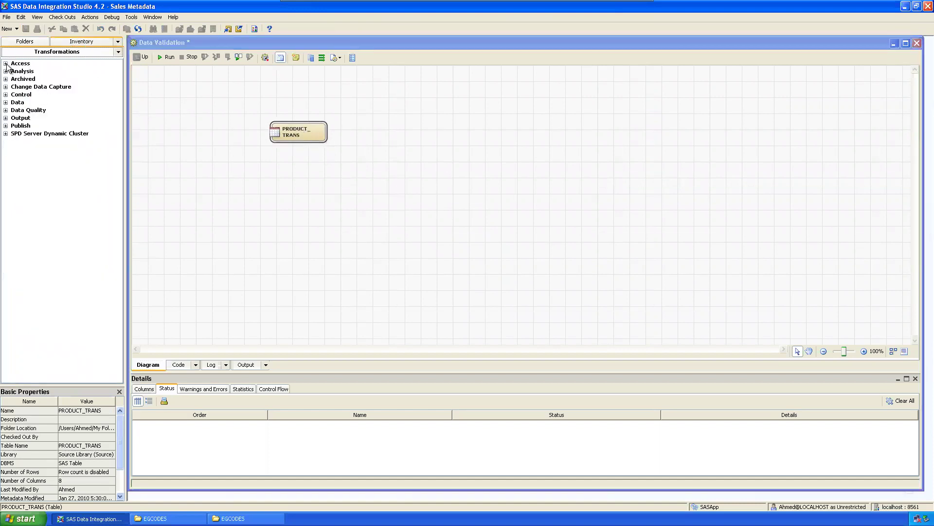
pyautogui.click(5, 102)
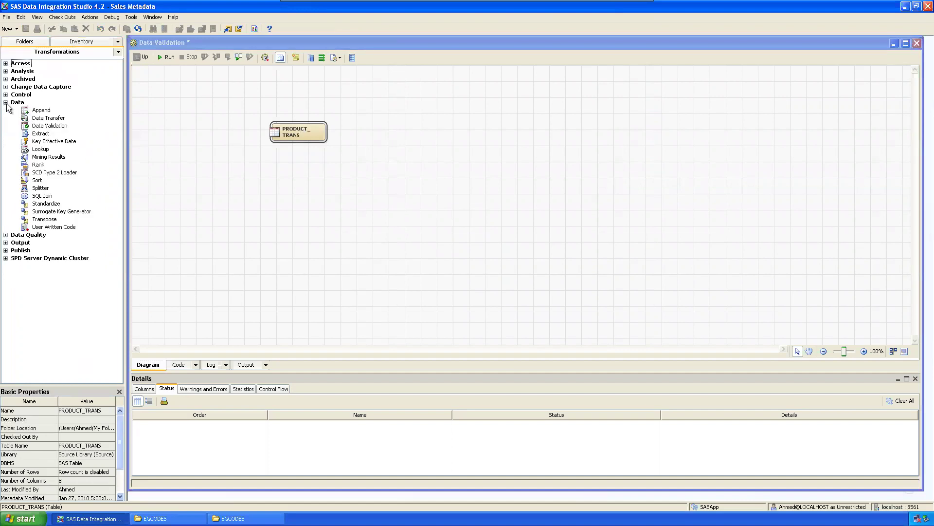
pyautogui.moveTo(50, 126); pyautogui.dragTo(291, 179)
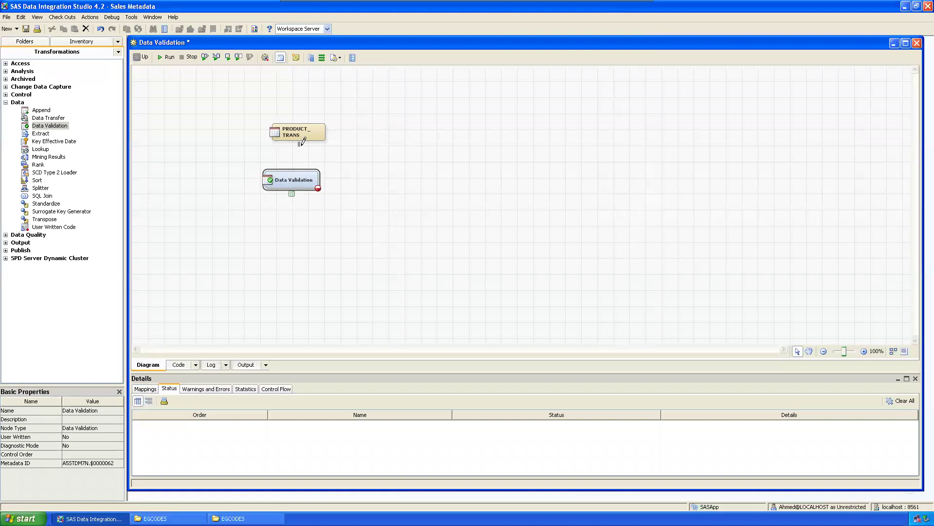
pyautogui.moveTo(299, 144); pyautogui.dragTo(294, 179)
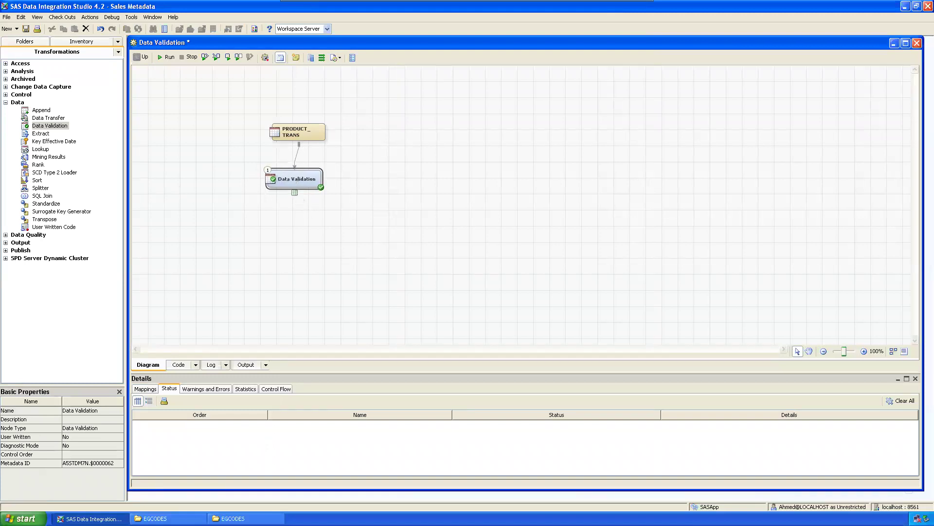
# - Replace the Data Validation transformation's temporary output table with Valid_Table from the Sales Project's Target Tables folder
pyautogui.click(294, 193)
pyautogui.rightClick(295, 193)
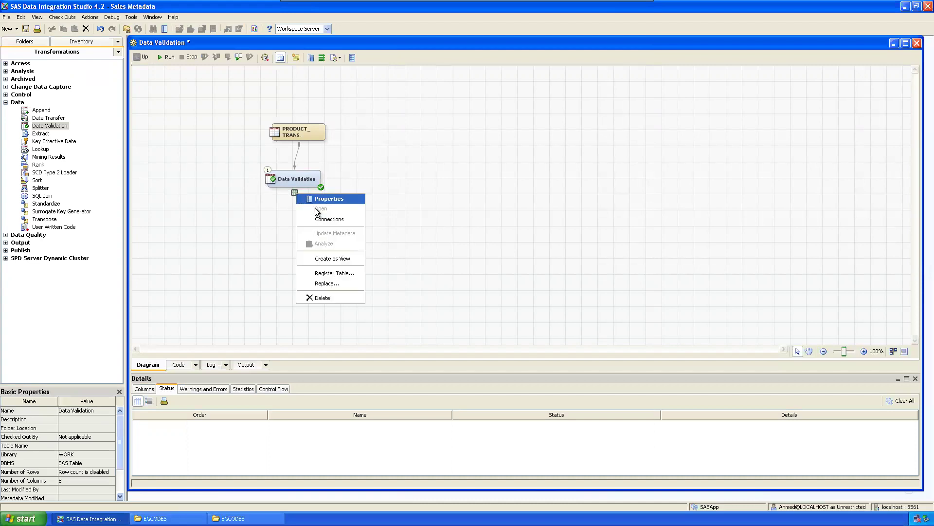
pyautogui.click(332, 284)
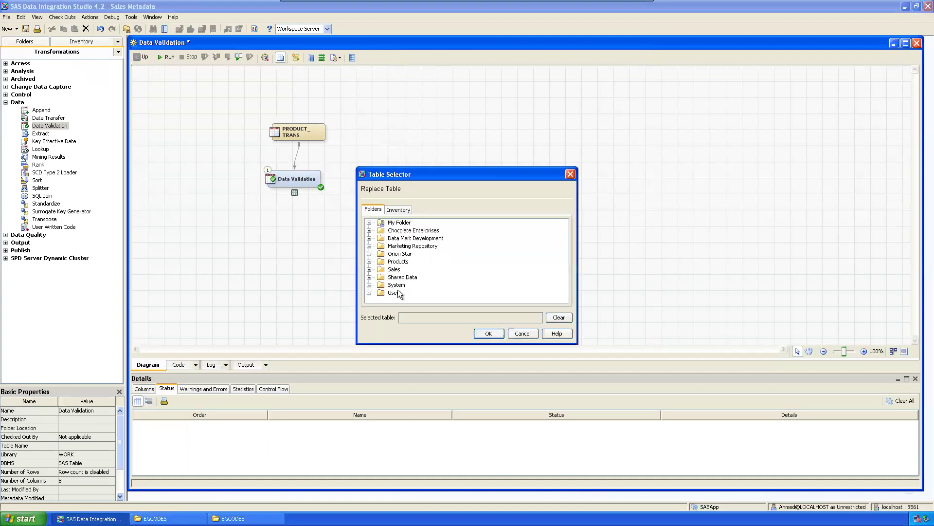
pyautogui.click(378, 230)
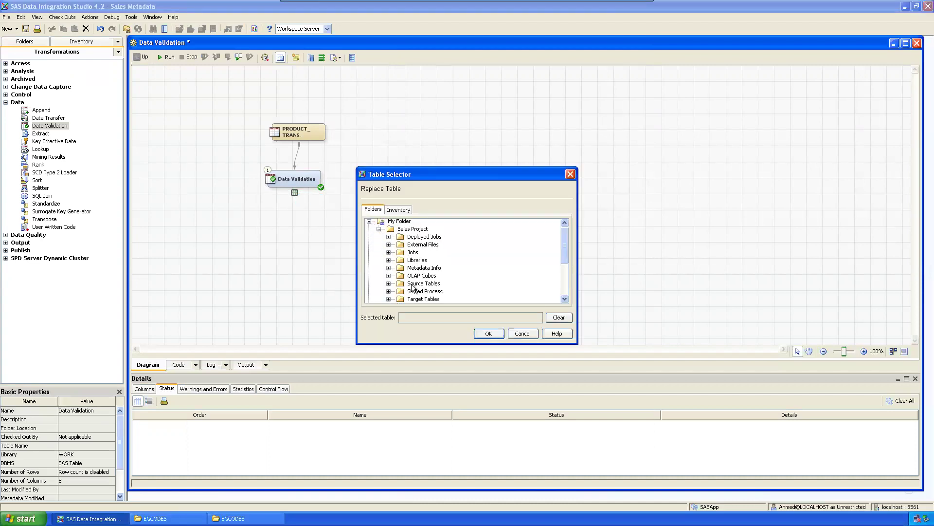
pyautogui.doubleClick(435, 298)
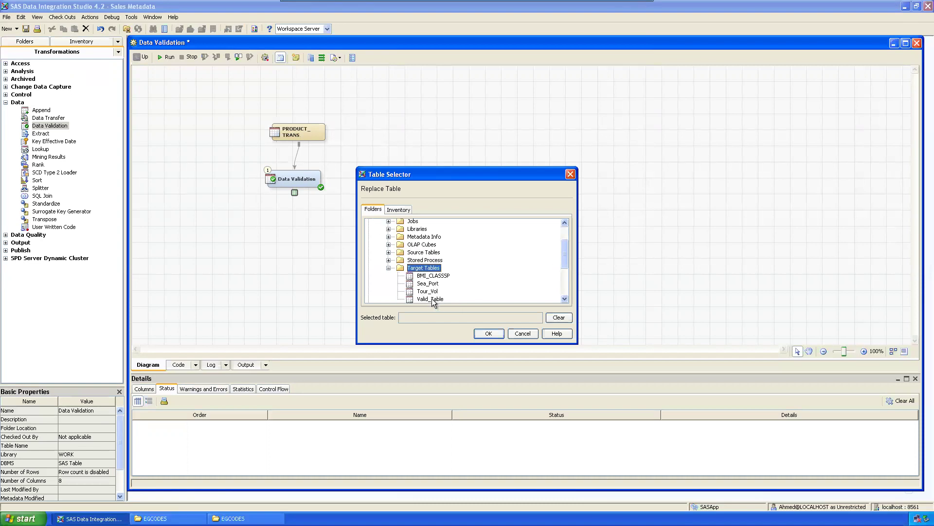
pyautogui.click(433, 298)
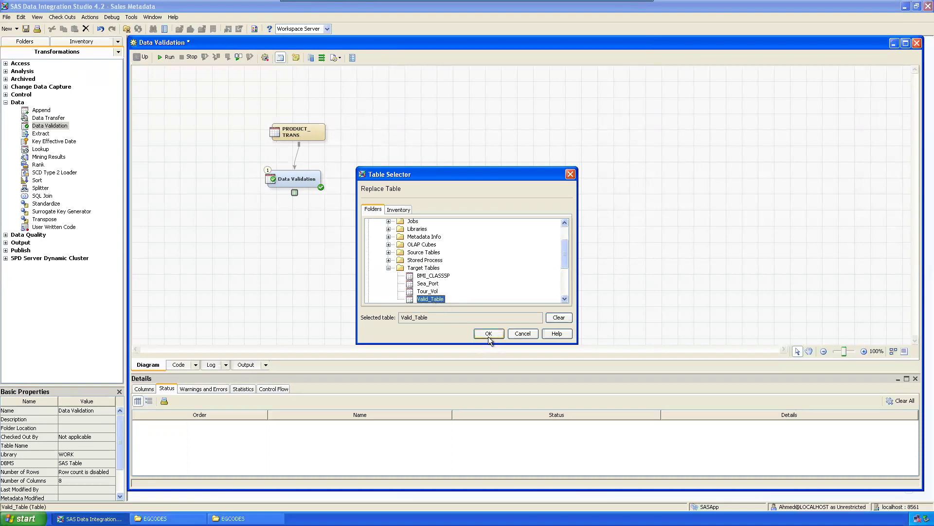
pyautogui.click(488, 334)
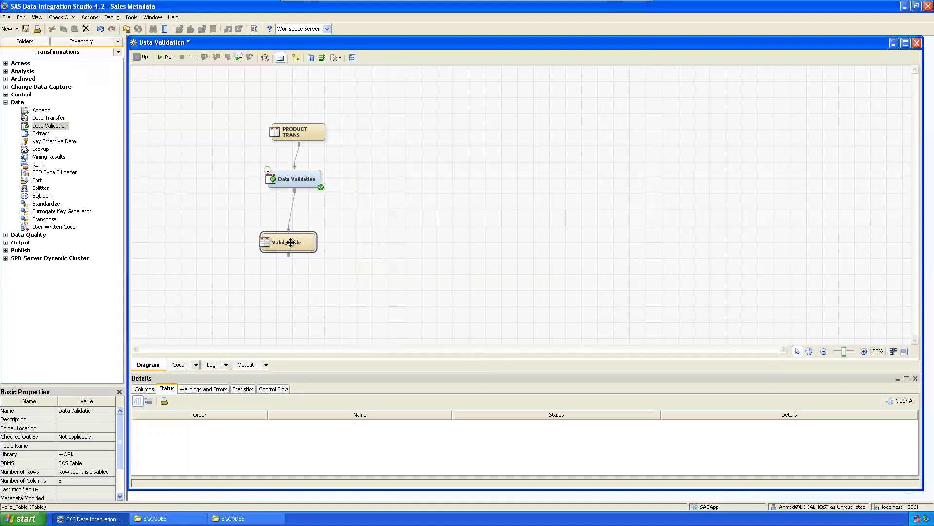
# - Tidy the job diagram so PRODUCT_TRANS, Data Validation and Valid_Table are automatically arranged in one straight column
pyautogui.moveTo(292, 240); pyautogui.dragTo(299, 242)
pyautogui.moveTo(299, 179); pyautogui.dragTo(301, 177)
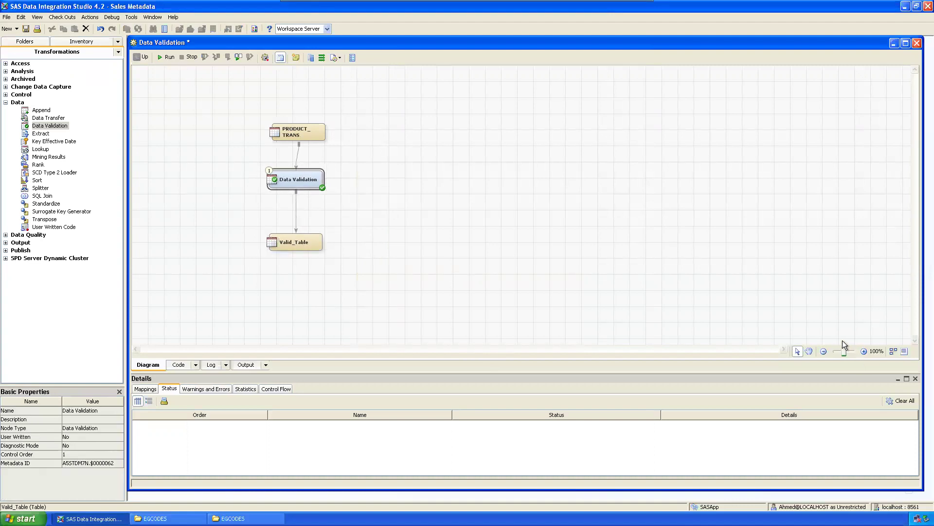
pyautogui.click(893, 351)
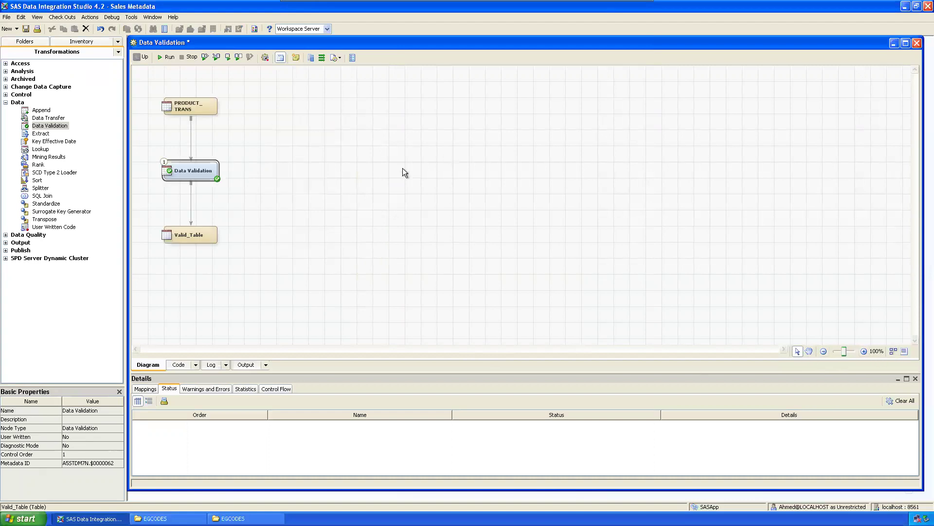
# - Open the Data Validation transformation's properties and show its missing values rules
pyautogui.rightClick(187, 166)
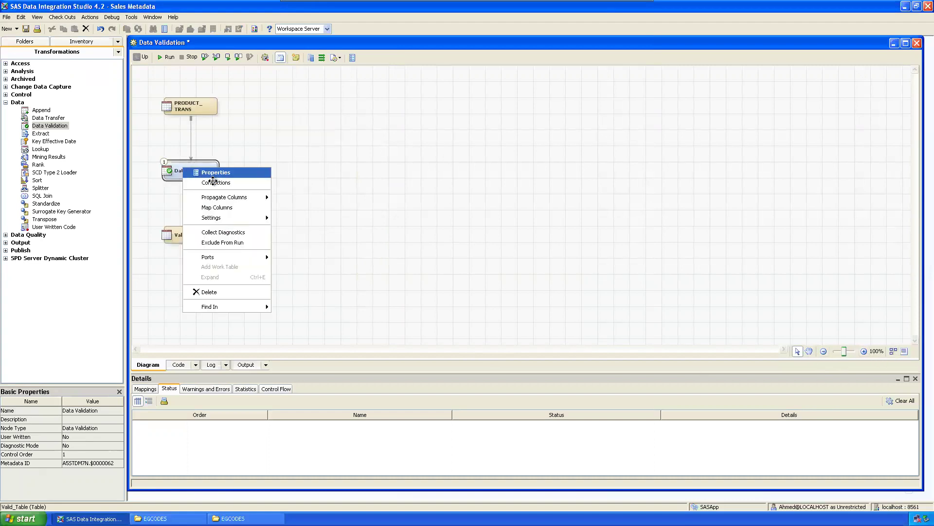
pyautogui.click(221, 172)
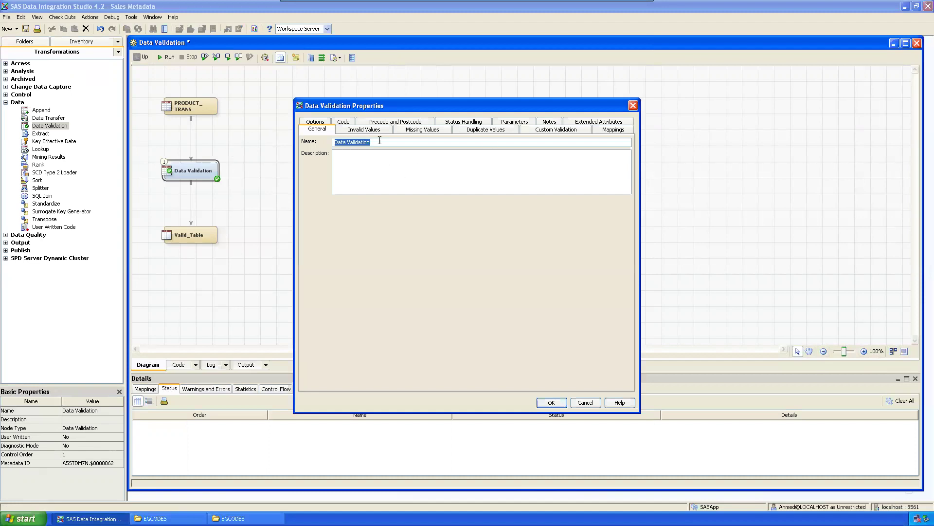
pyautogui.moveTo(389, 101); pyautogui.dragTo(350, 99)
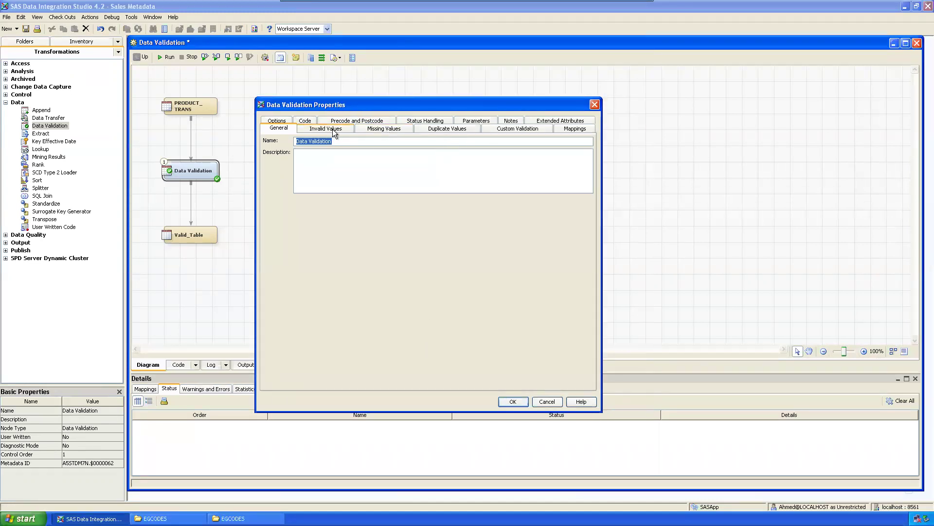
pyautogui.click(389, 128)
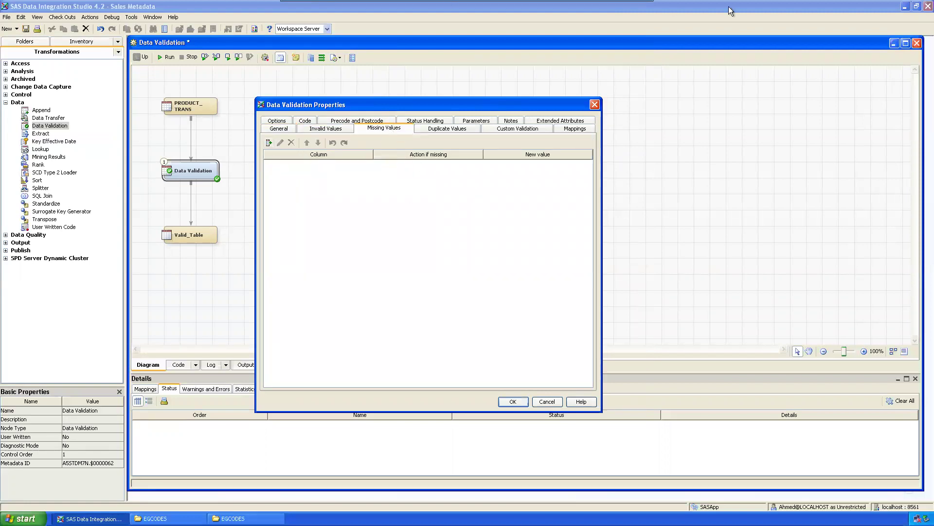
# - Switch to the Word task document, capitalise the first letter of Product_Type in the missing values rule, save it and return to SAS Data Integration Studio
pyautogui.hotkey('alt', 'Tab')
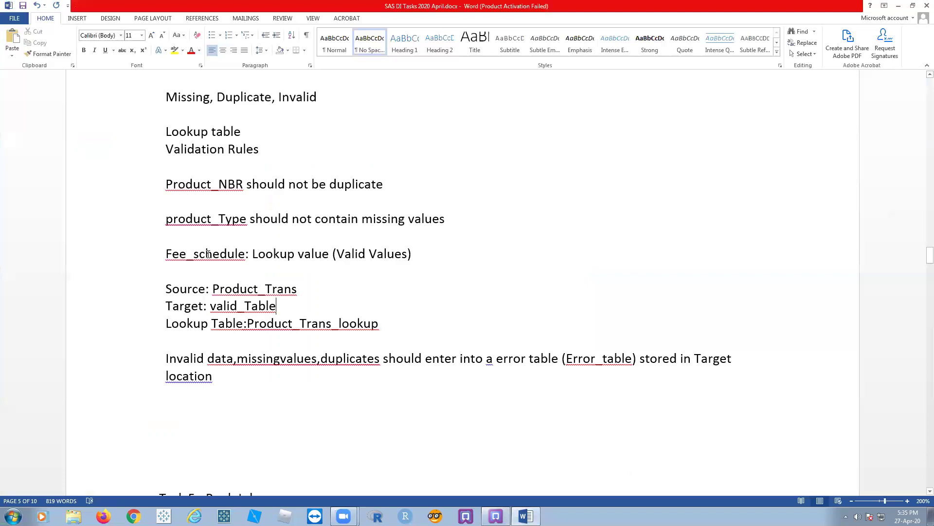
pyautogui.moveTo(350, 220); pyautogui.dragTo(456, 218)
pyautogui.click(477, 238)
pyautogui.moveTo(175, 222); pyautogui.dragTo(290, 220)
pyautogui.click(215, 230)
pyautogui.moveTo(174, 220); pyautogui.dragTo(168, 220)
pyautogui.write('P')
pyautogui.click(503, 272)
pyautogui.hotkey('ctrl', 's')
pyautogui.click(496, 516)
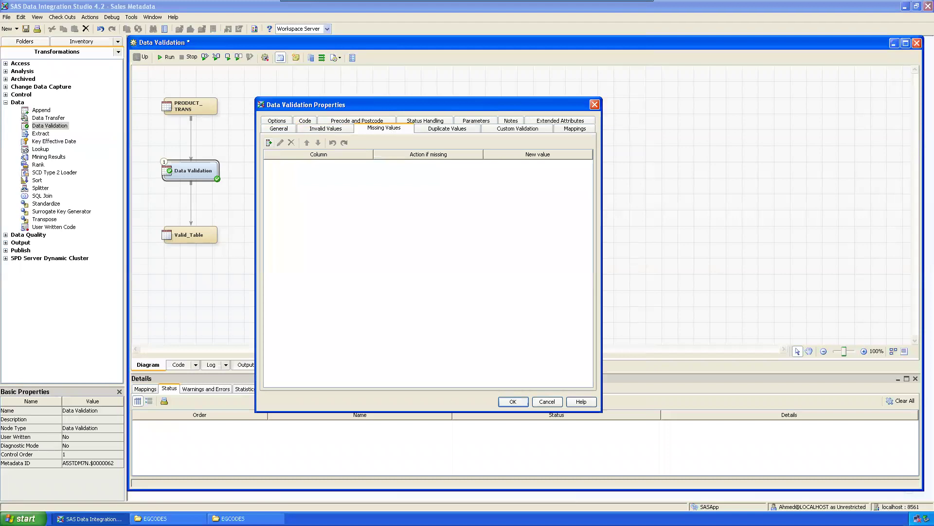
# - Add a missing values rule for PRODUCT_TYPE with the action Move row to error table
pyautogui.click(268, 142)
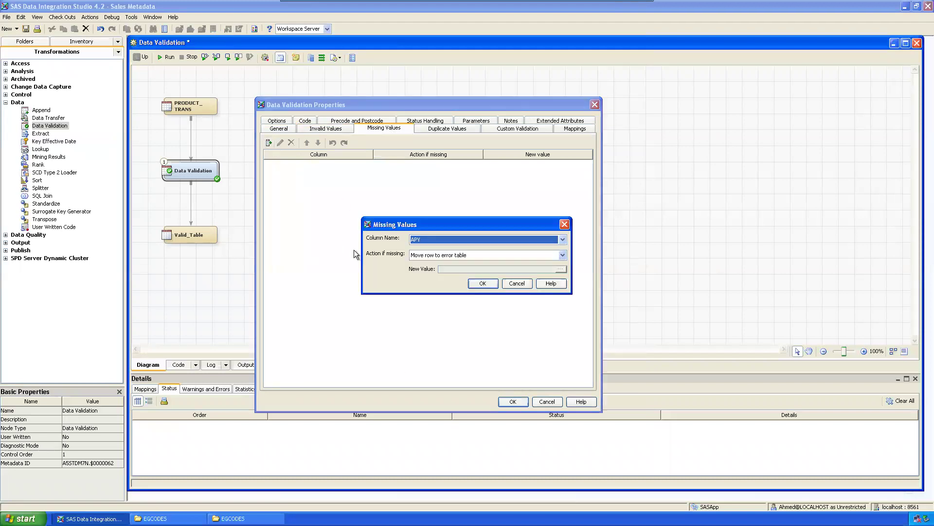
pyautogui.click(441, 241)
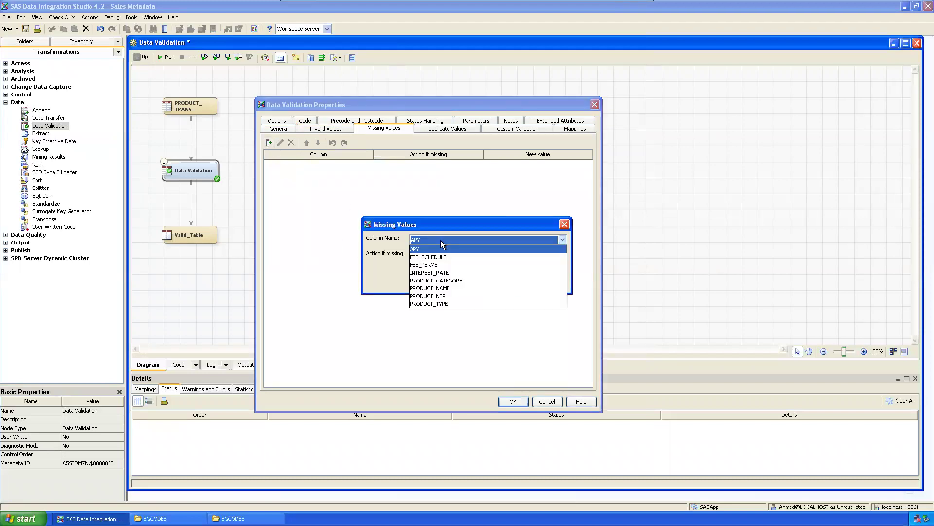
pyautogui.click(446, 305)
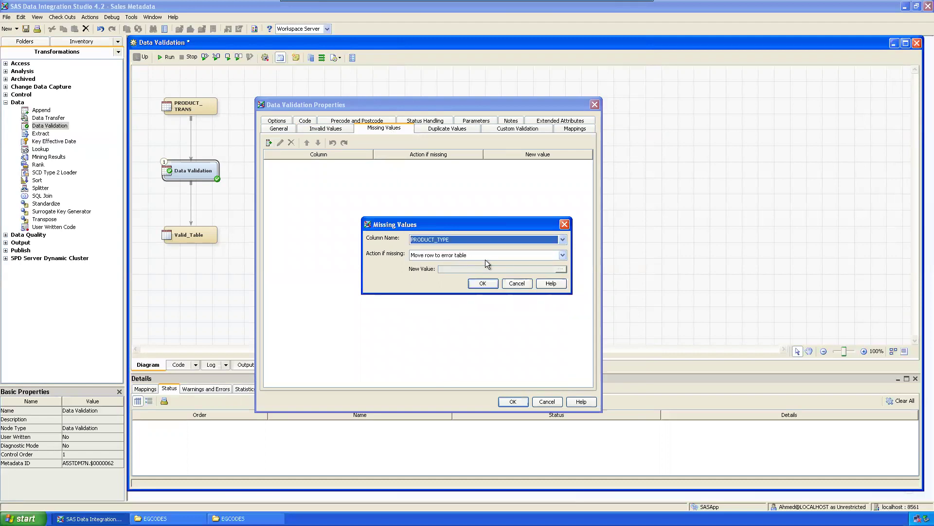
pyautogui.moveTo(449, 225); pyautogui.dragTo(410, 203)
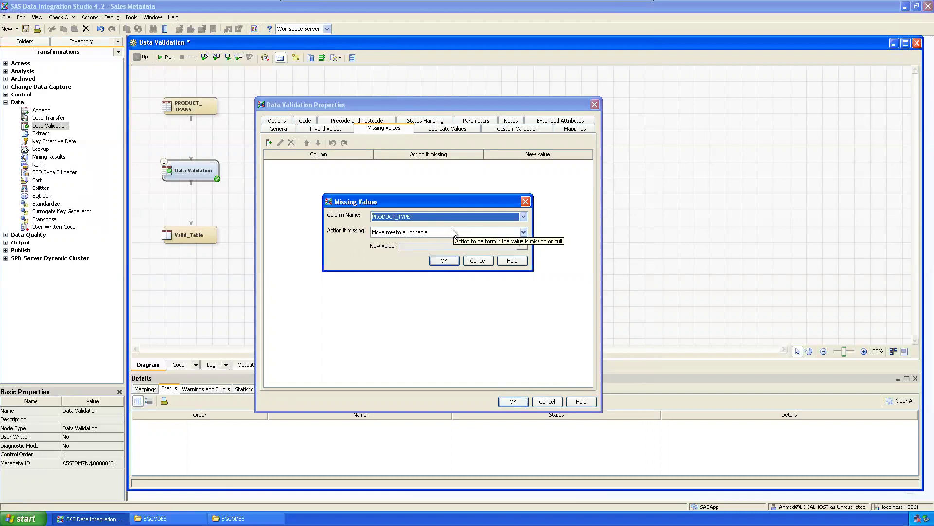
pyautogui.click(451, 259)
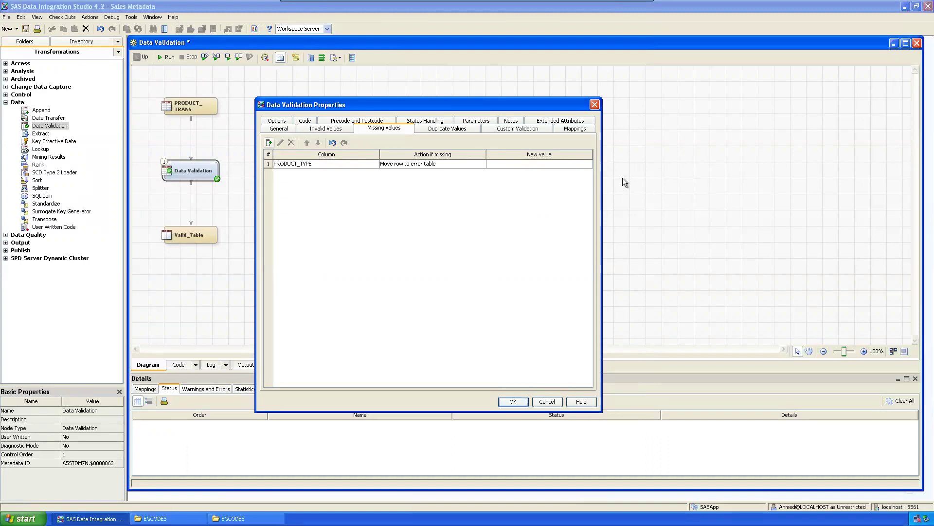
# - After checking the duplicate rule in the Word document, add a duplicate values rule on PRODUCT_NBR for Source with Move all but one row to error table
pyautogui.click(442, 130)
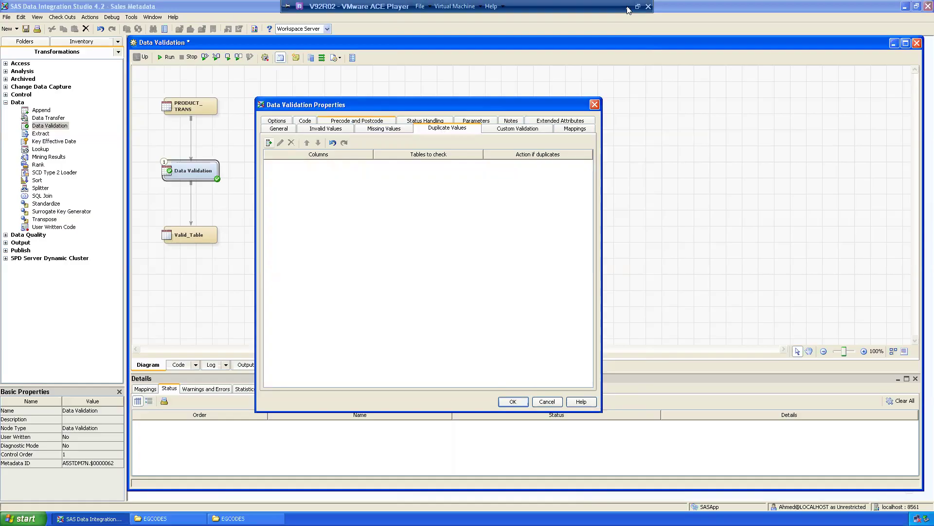
pyautogui.click(628, 7)
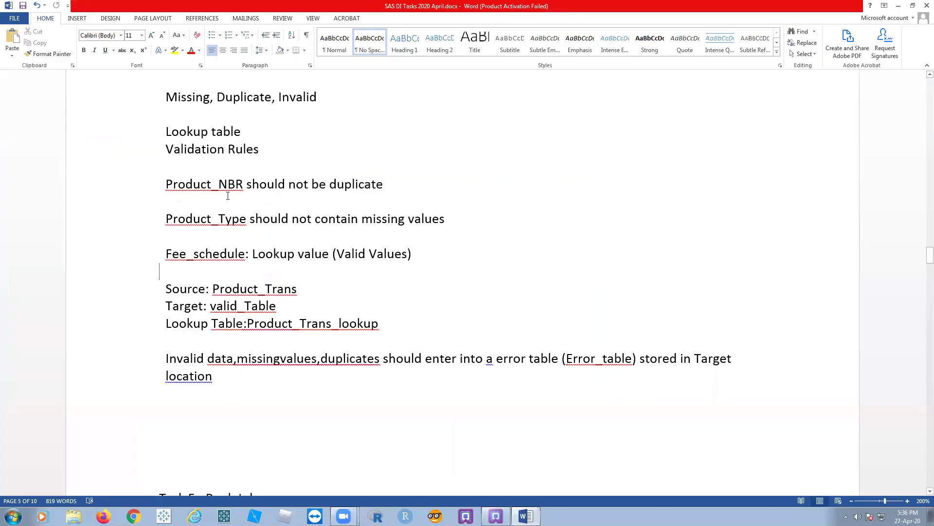
pyautogui.tripleClick(177, 184)
pyautogui.click(586, 217)
pyautogui.click(496, 516)
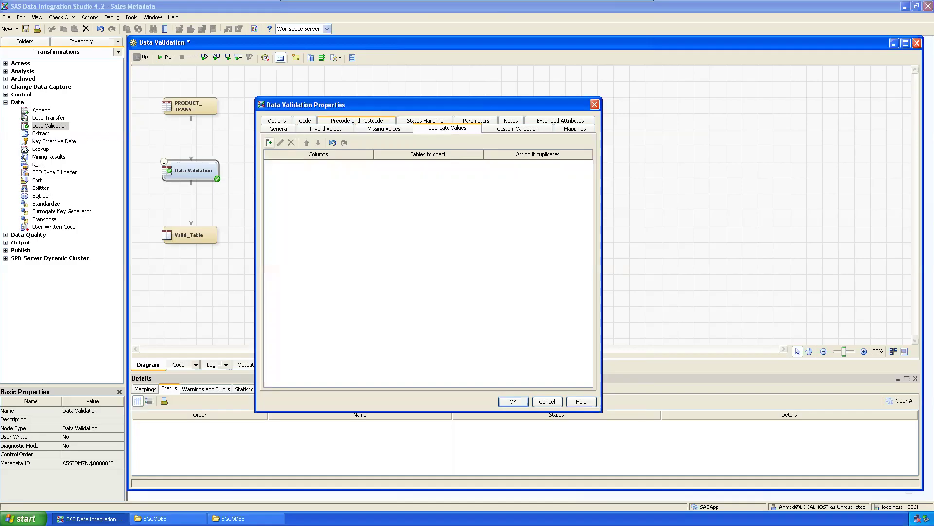
pyautogui.click(268, 142)
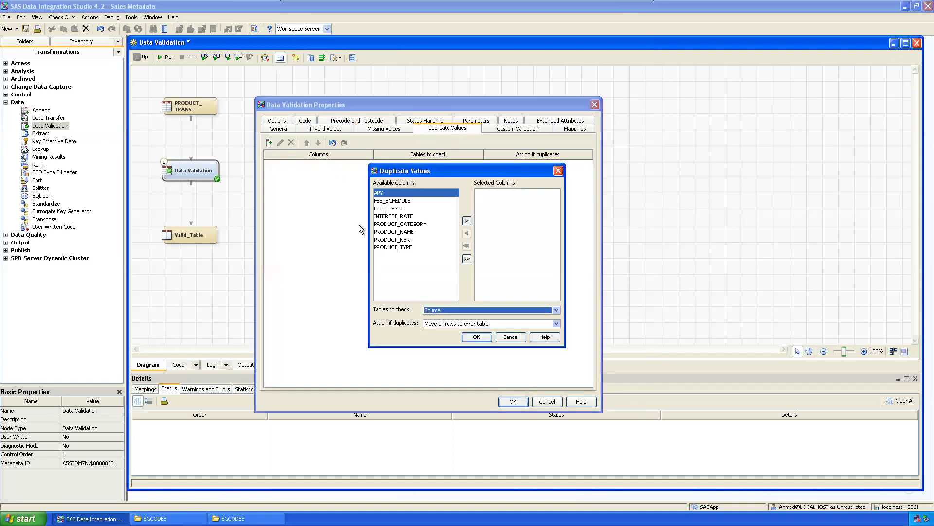
pyautogui.click(399, 240)
pyautogui.click(466, 221)
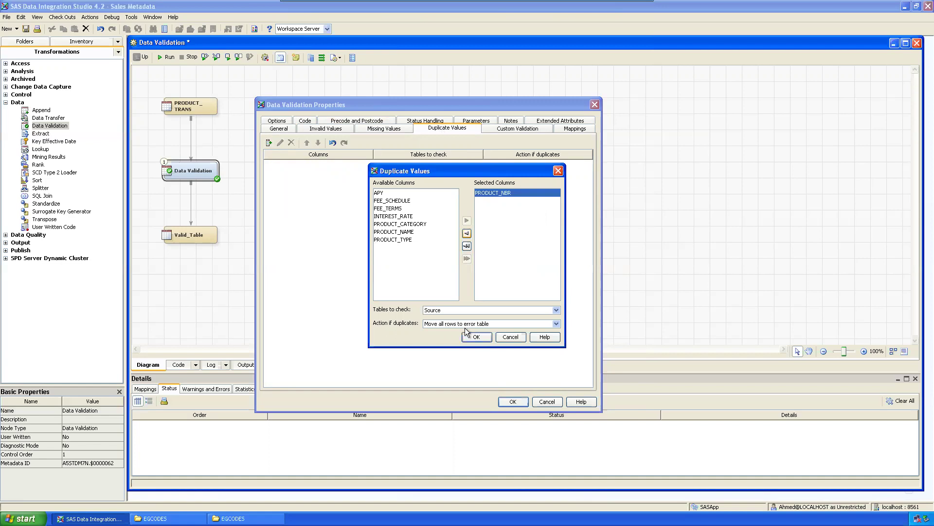
pyautogui.click(492, 323)
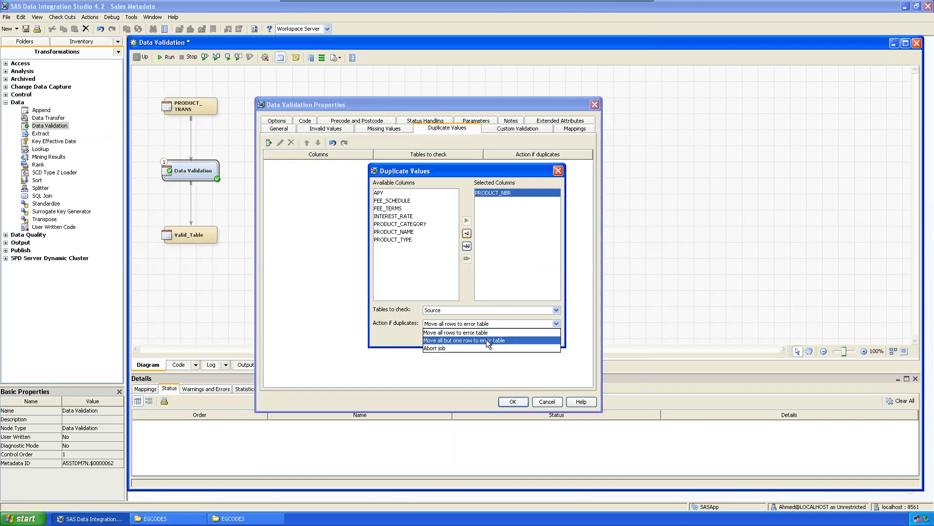
pyautogui.click(486, 340)
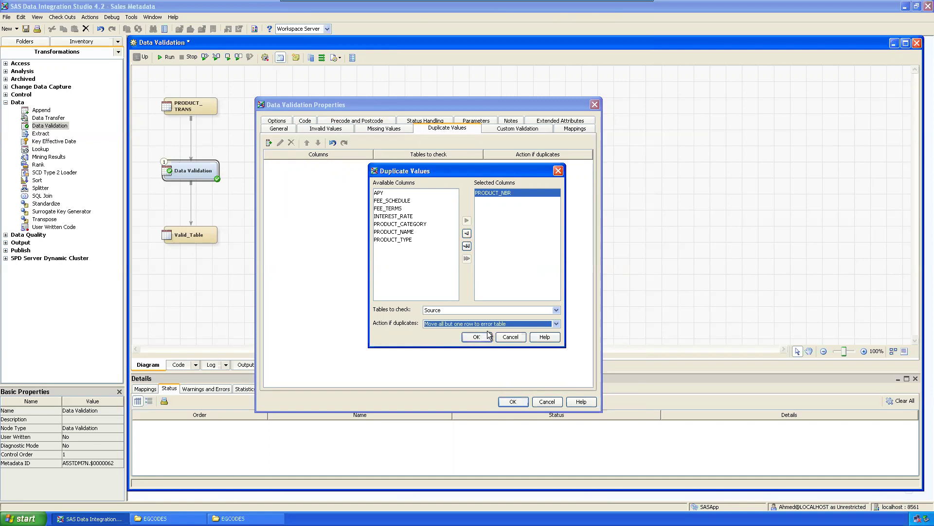
pyautogui.click(486, 336)
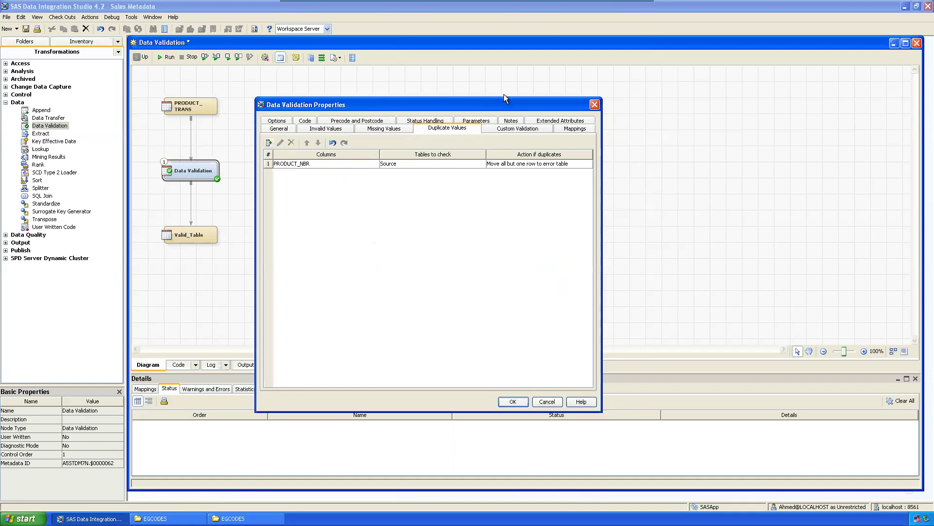
# - Show the invalid values rules and check the Fee_schedule lookup requirement and lookup table name in the Word task document
pyautogui.click(330, 130)
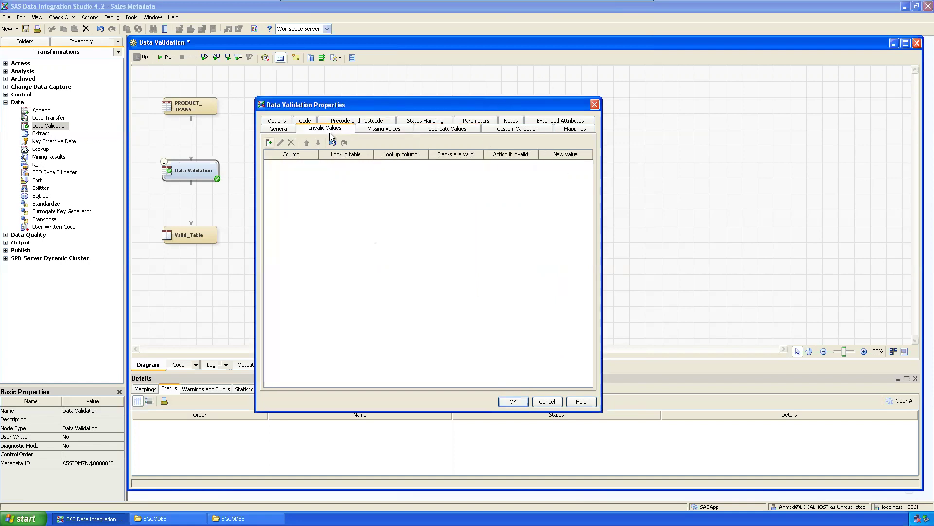
pyautogui.moveTo(631, 7)
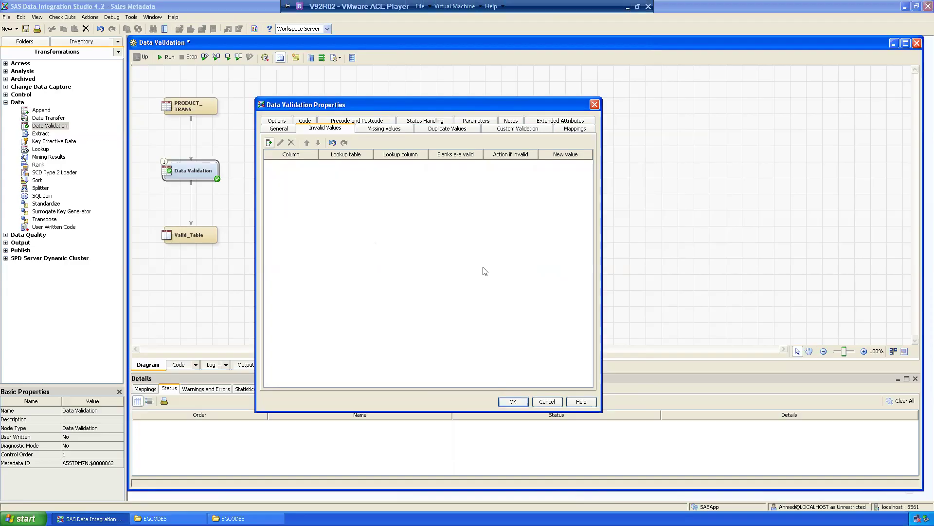
pyautogui.hotkey('alt', 'Tab')
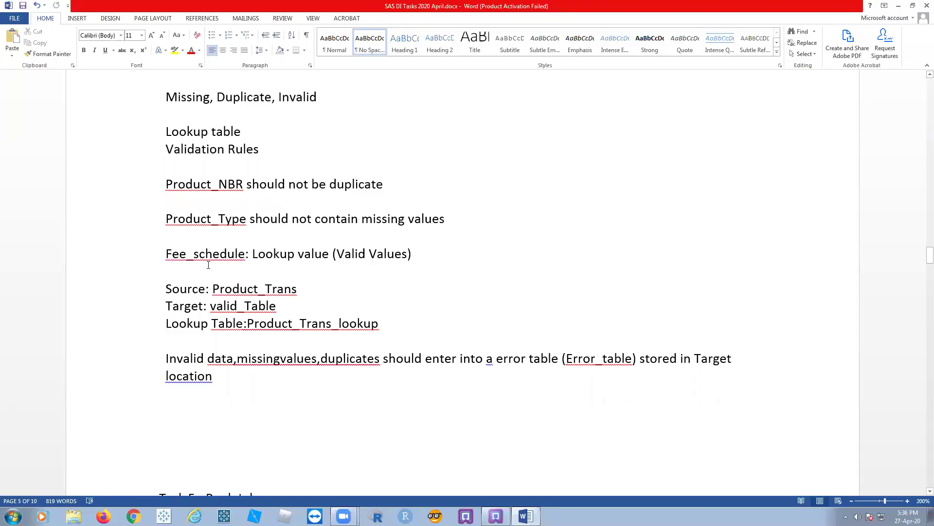
pyautogui.moveTo(263, 255); pyautogui.dragTo(368, 255)
pyautogui.click(434, 284)
pyautogui.moveTo(248, 323); pyautogui.dragTo(381, 324)
pyautogui.click(513, 321)
pyautogui.hotkey('alt', 'Tab')
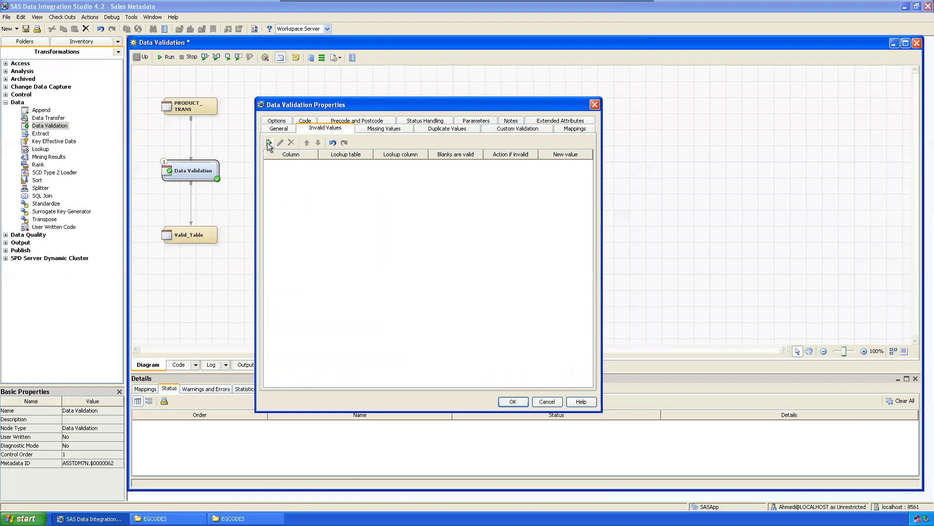
# - Start a new invalid values rule for the FEE_SCHEDULE column
pyautogui.click(268, 142)
pyautogui.click(440, 217)
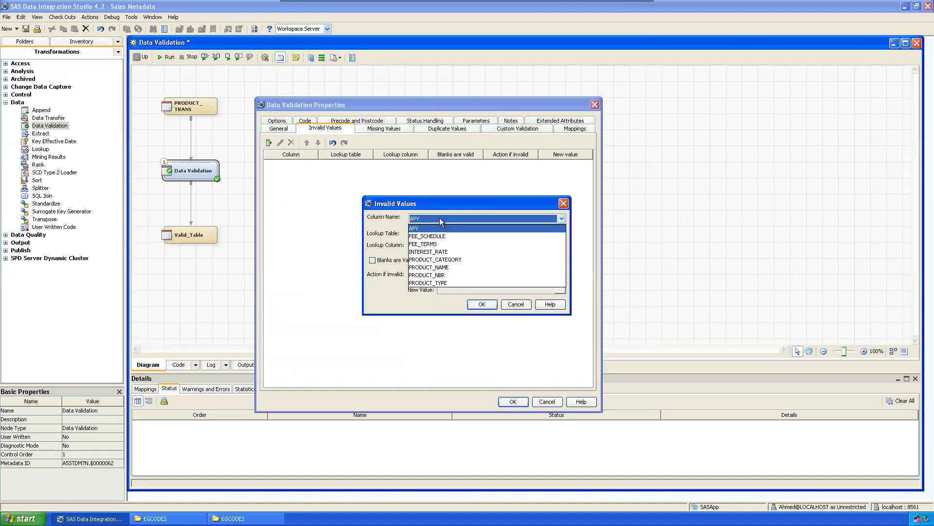
pyautogui.click(439, 236)
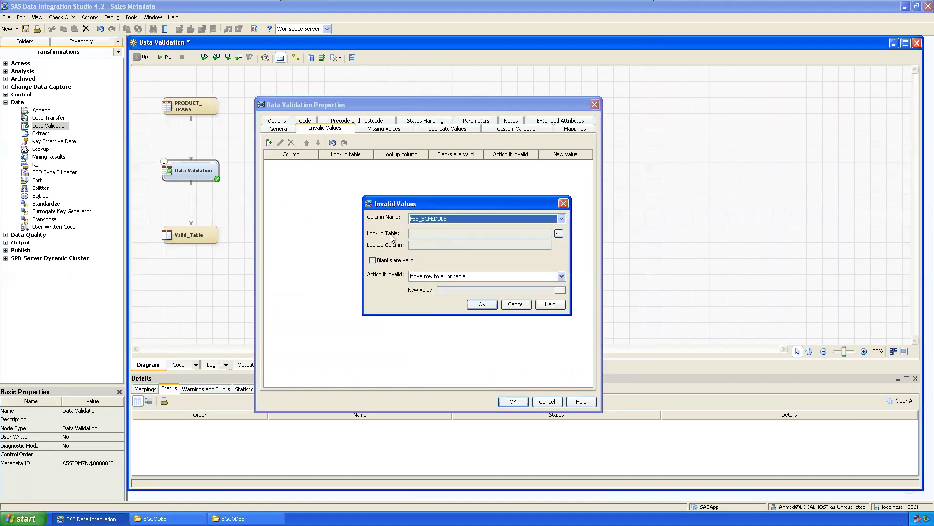
# - Set the rule's lookup to the FEE_SCHEDULE column of PRODUCT_TRANS_LOOKUP from the Sales Project Source Tables in My Folder
pyautogui.click(558, 234)
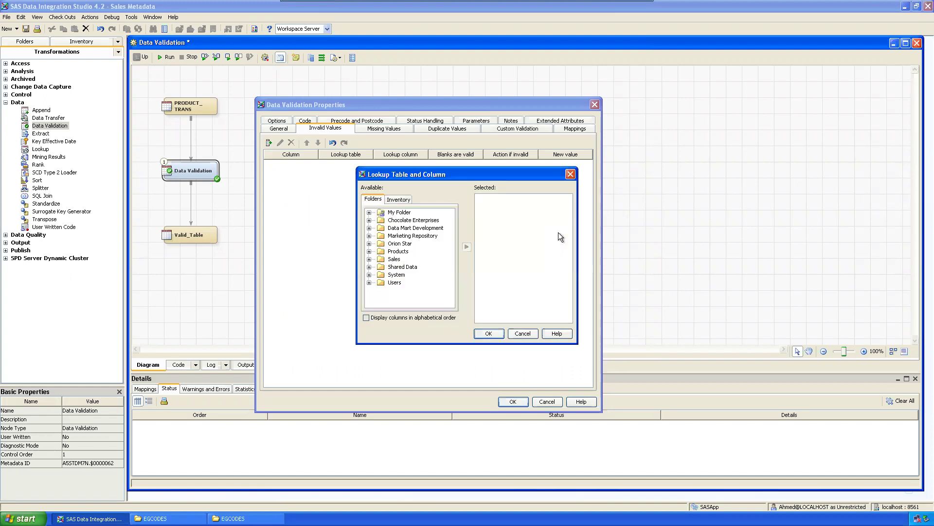
pyautogui.click(370, 212)
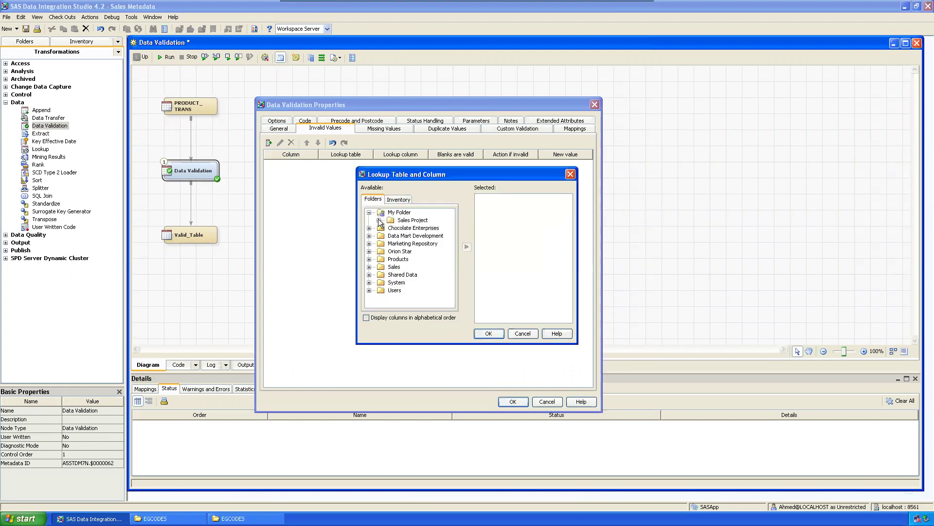
pyautogui.click(378, 221)
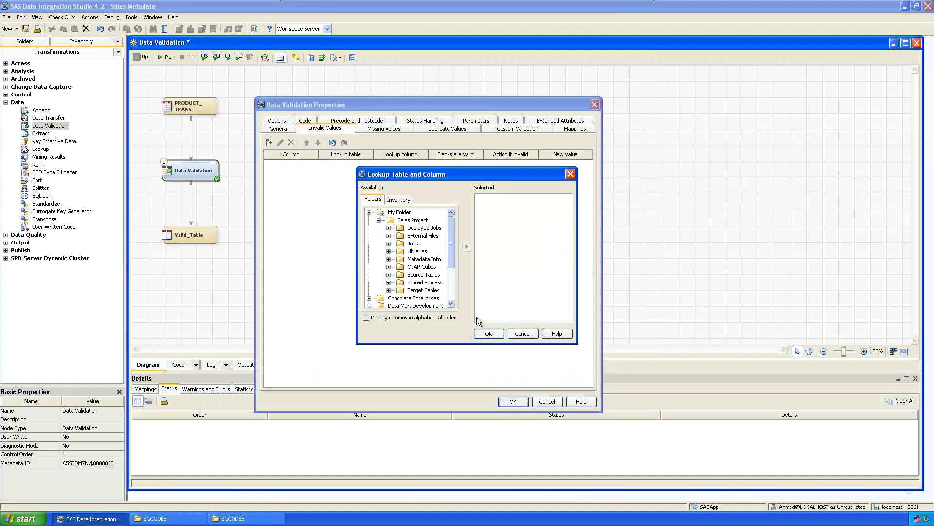
pyautogui.click(389, 274)
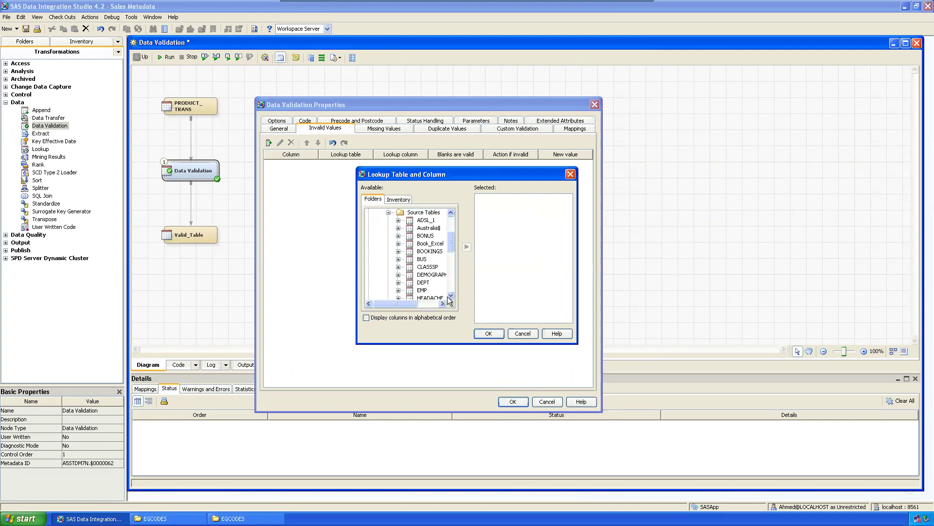
pyautogui.moveTo(413, 303); pyautogui.dragTo(428, 303)
pyautogui.moveTo(452, 246); pyautogui.dragTo(451, 264)
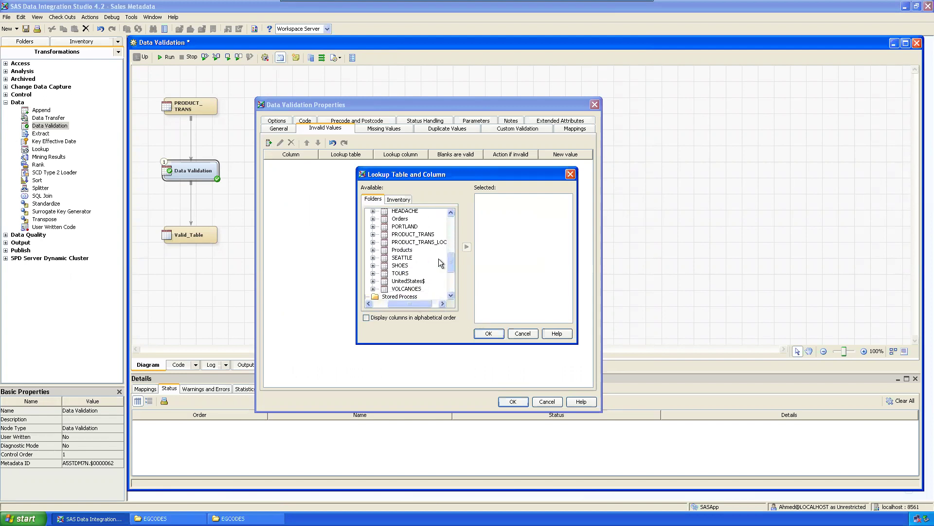
pyautogui.click(373, 247)
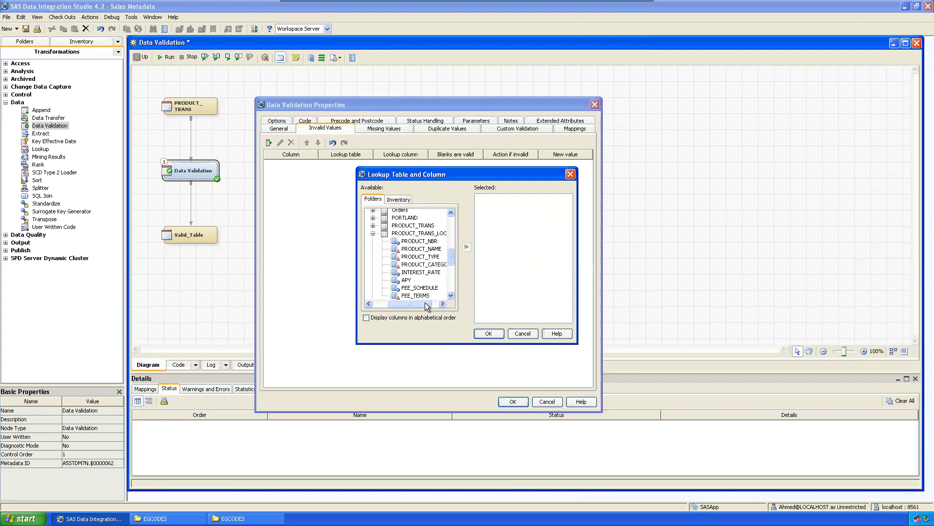
pyautogui.click(421, 287)
pyautogui.click(467, 247)
pyautogui.click(492, 333)
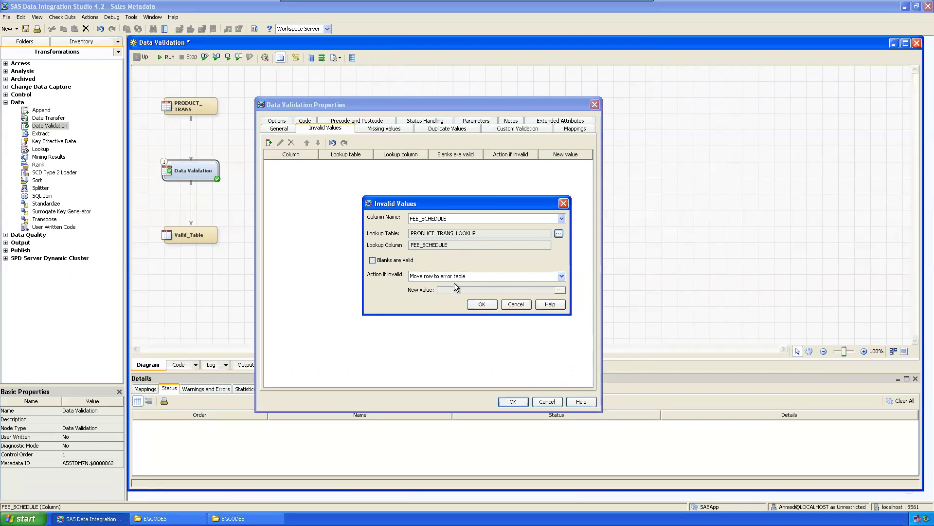
# - Keep Move row to error table as the action for invalid values and add the FEE_SCHEDULE rule
pyautogui.click(477, 276)
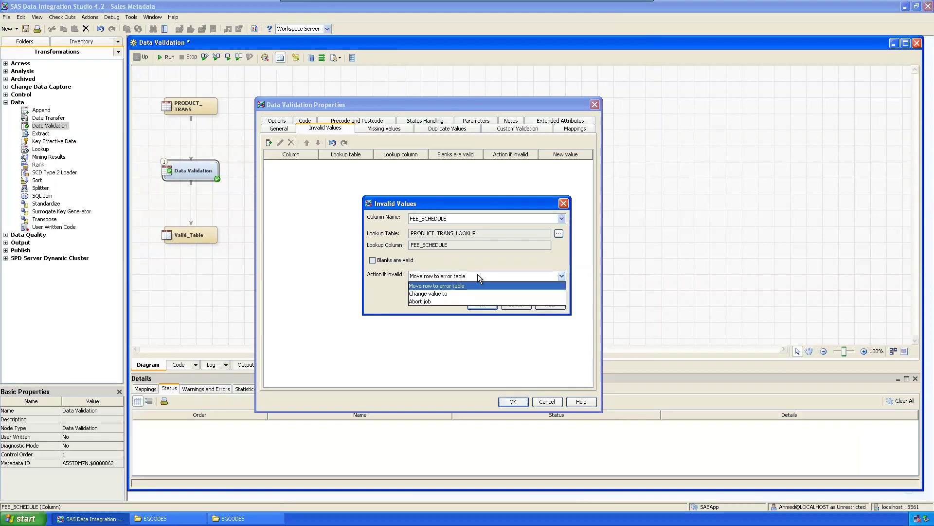
pyautogui.click(478, 275)
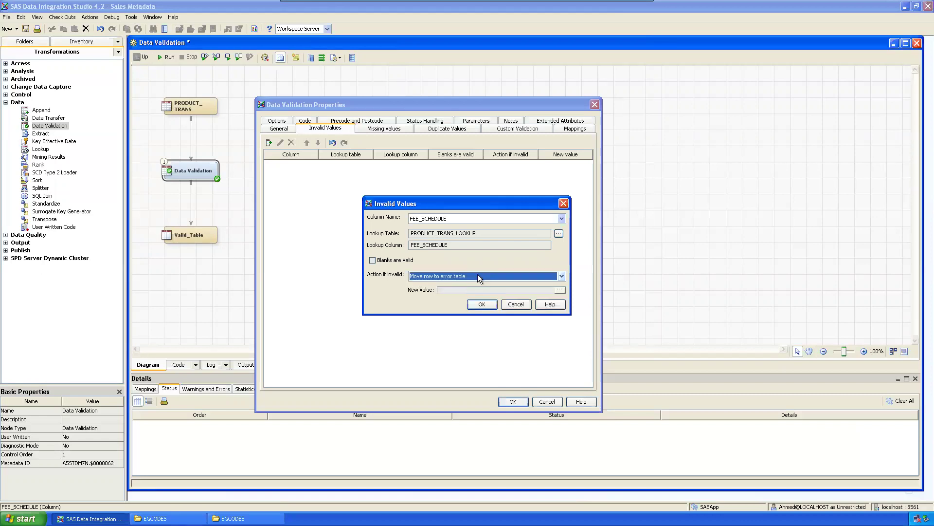
pyautogui.click(482, 305)
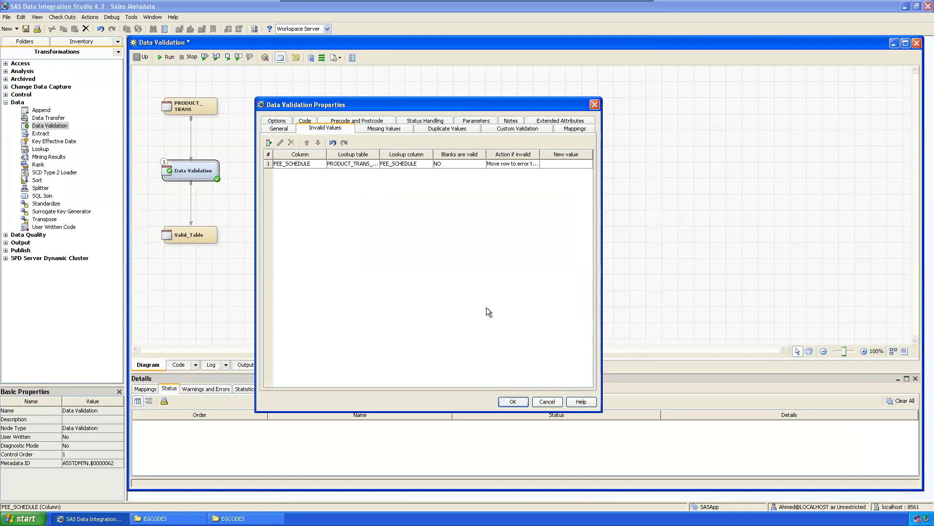
pyautogui.click(524, 128)
pyautogui.click(269, 142)
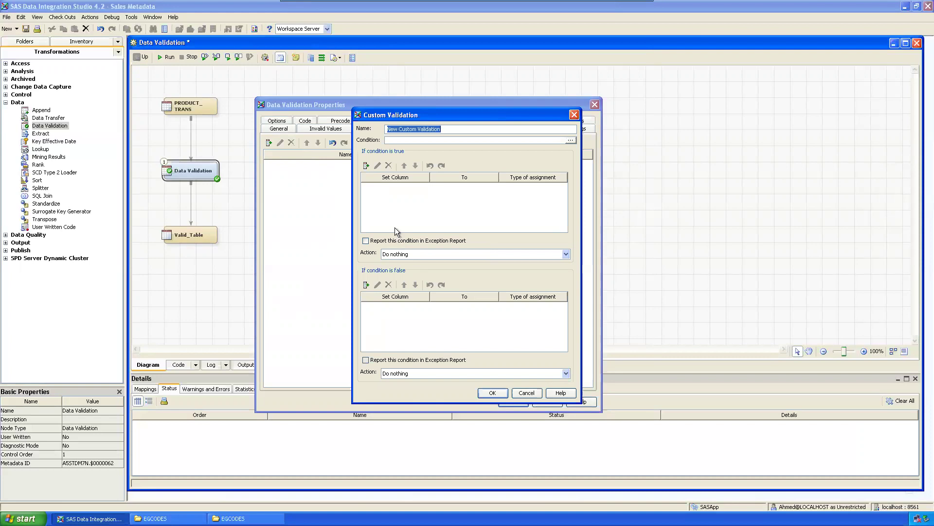
pyautogui.click(527, 393)
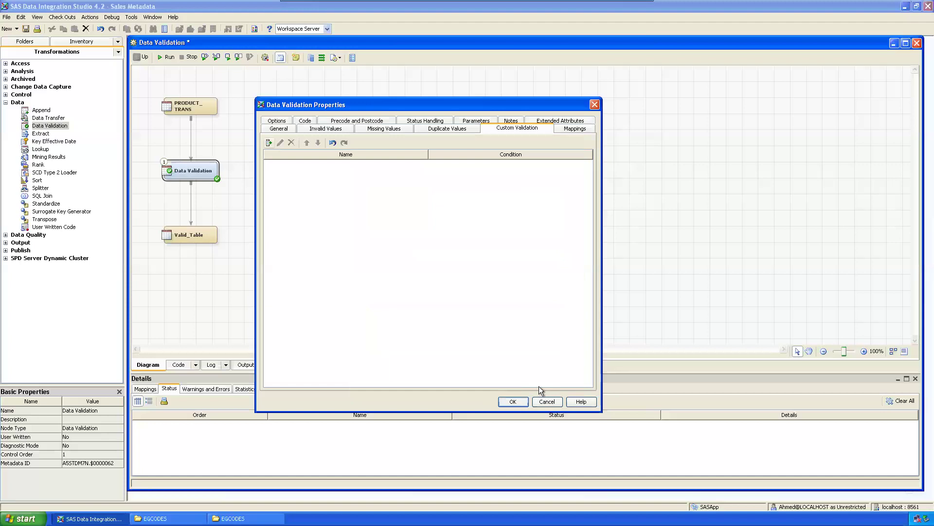
# - Set the Data Validation error table name to target.error_table and check the additional options
pyautogui.click(277, 122)
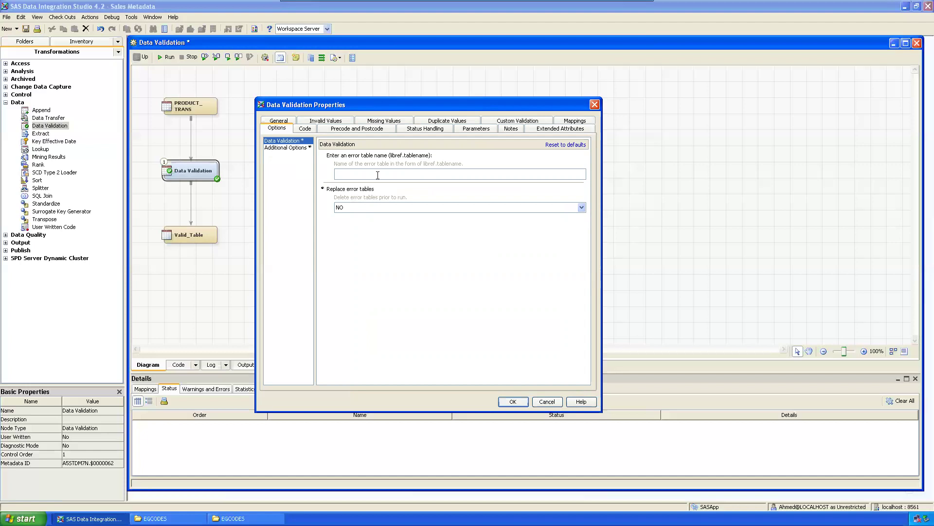
pyautogui.write('target.error_table')
pyautogui.click(296, 148)
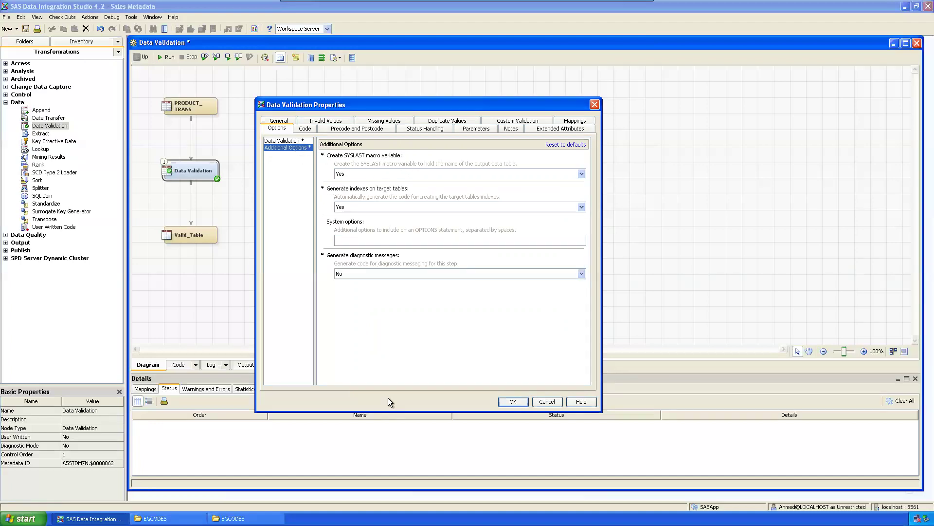
pyautogui.click(276, 121)
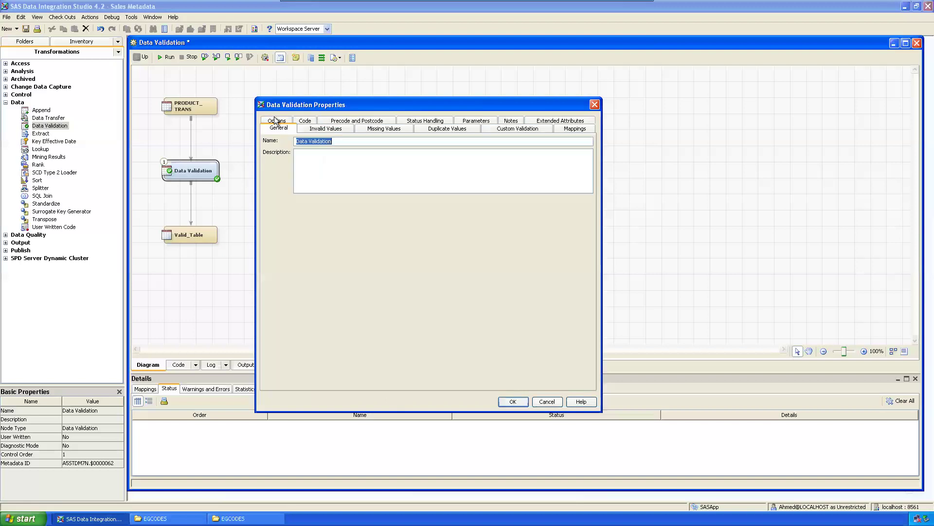
# - After checking the column mappings from PRODUCT_TRANS to Valid_Table, apply the Data Validation properties and run the job
pyautogui.click(574, 129)
pyautogui.moveTo(601, 229); pyautogui.dragTo(747, 229)
pyautogui.moveTo(592, 248); pyautogui.dragTo(539, 255)
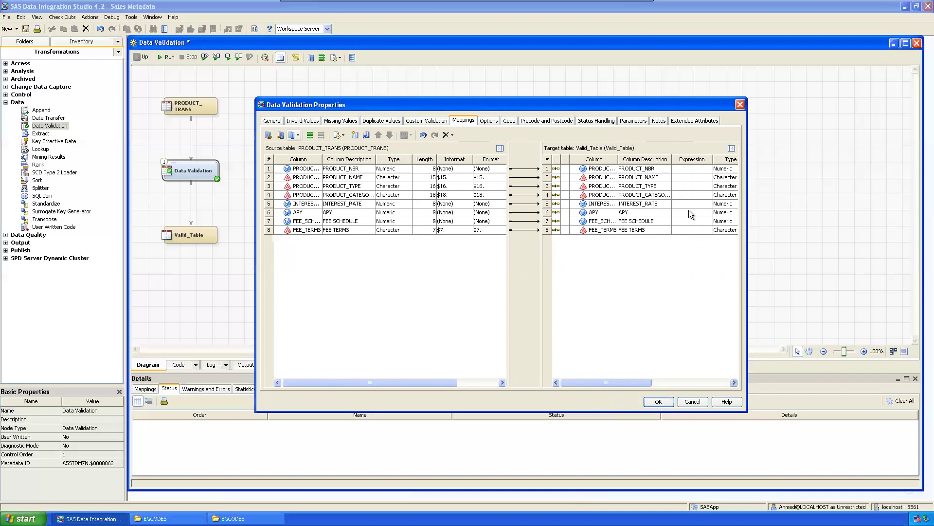
pyautogui.click(658, 401)
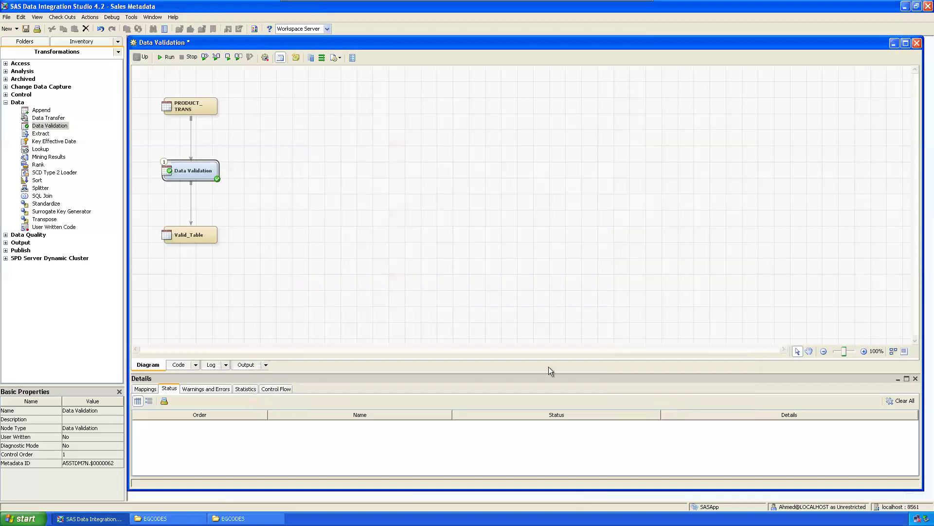
pyautogui.click(166, 57)
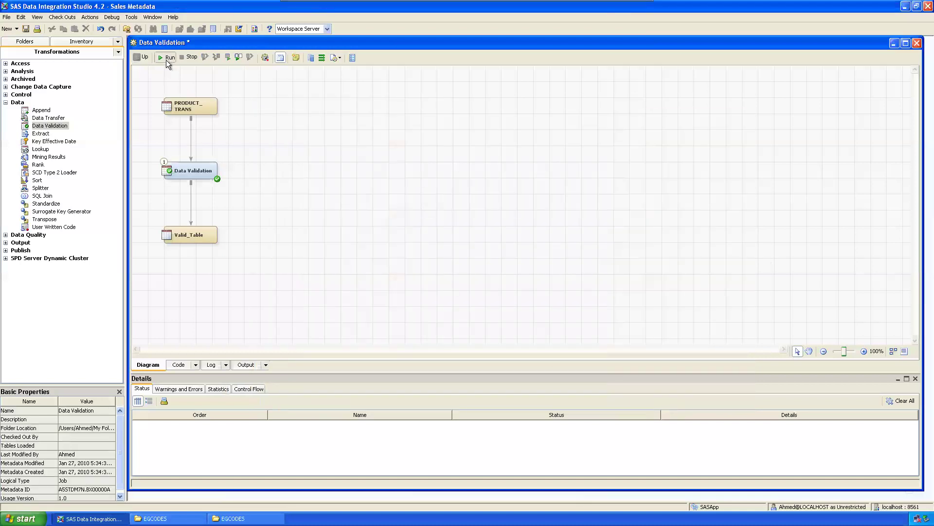